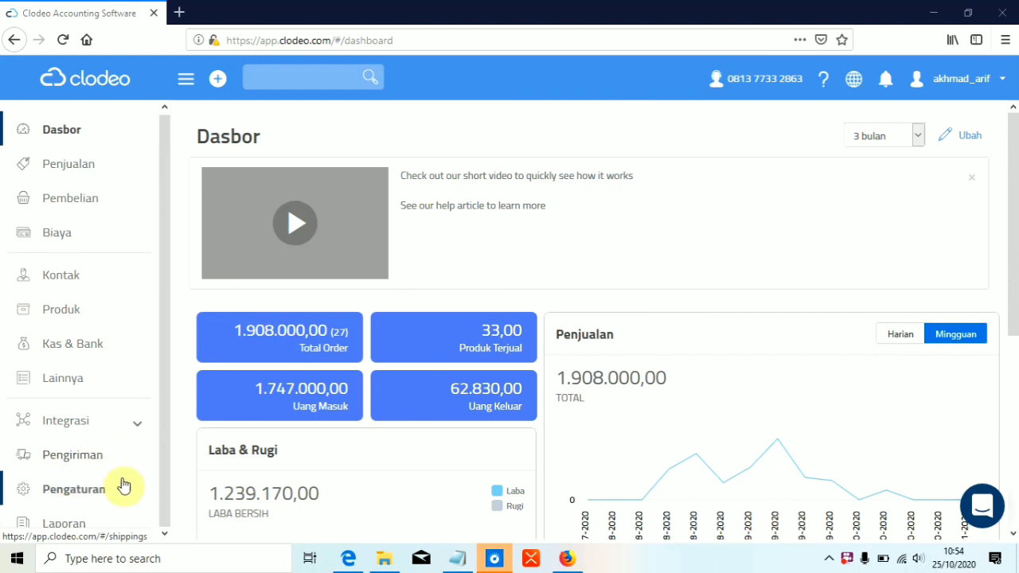
Open the form for a new sales order in the Penjualan section
{"action": "left_click", "coordinate": [88, 492]}
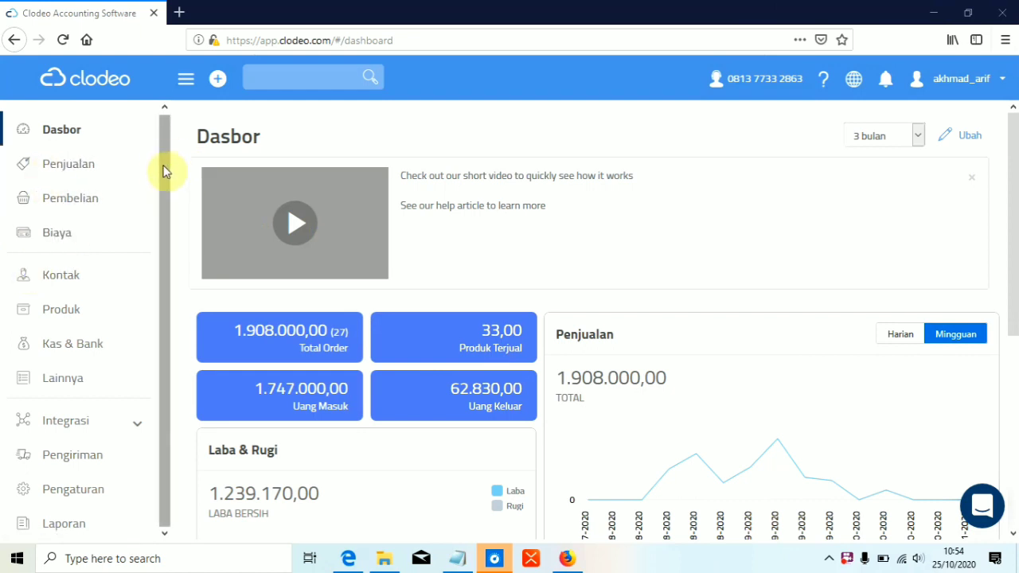
{"action": "left_click", "coordinate": [67, 167]}
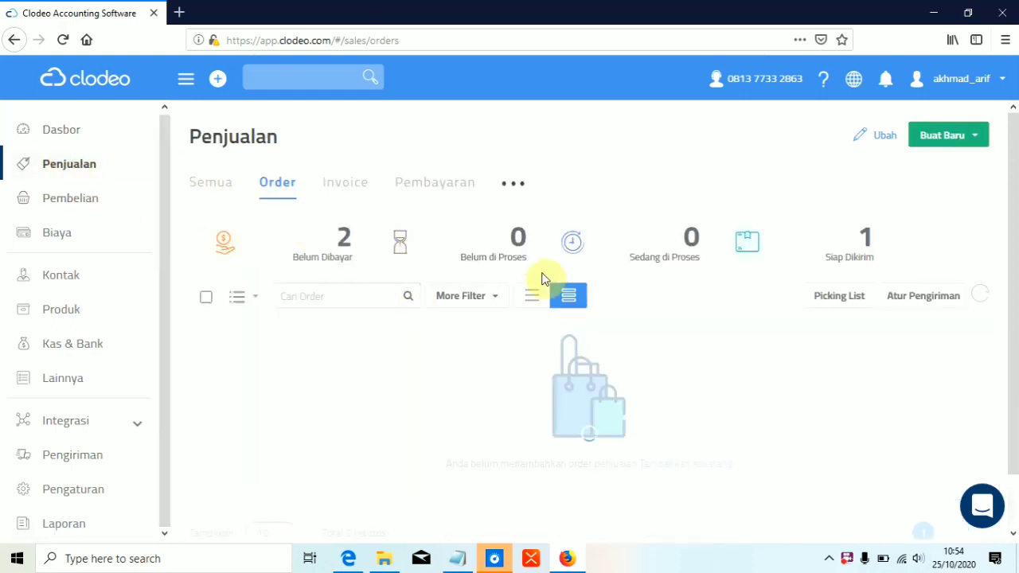
{"action": "left_click", "coordinate": [926, 140]}
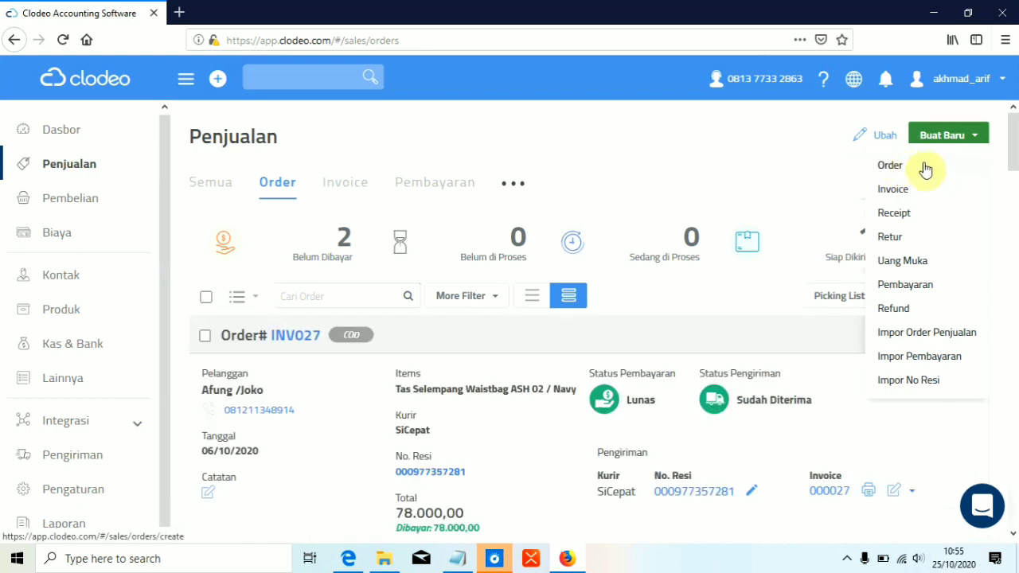
{"action": "left_click", "coordinate": [893, 169]}
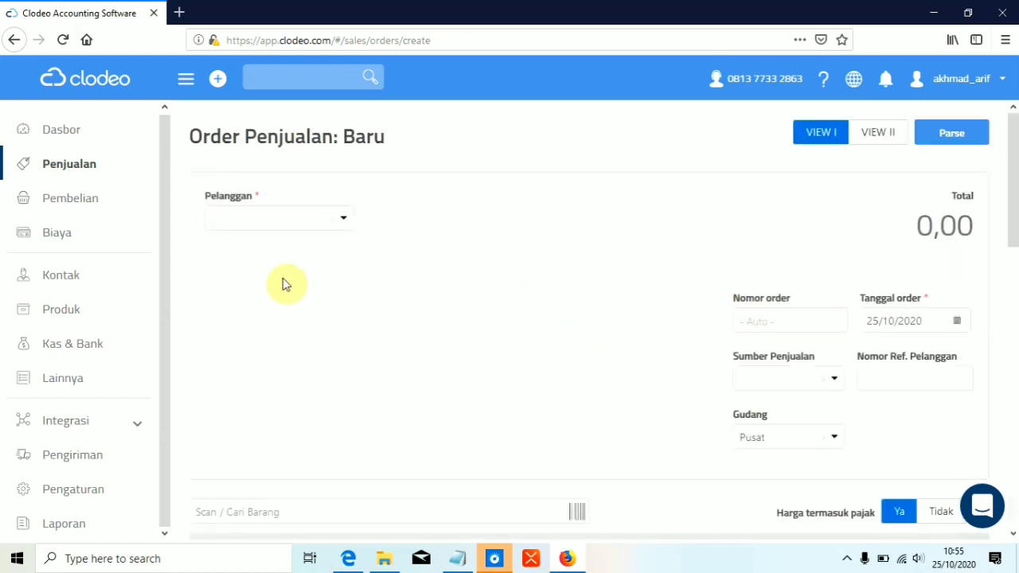
Start a new customer record for the order and enter the customer's name, phone number and street address
{"action": "scroll", "coordinate": [421, 330], "scroll_direction": "down", "scroll_amount": 2}
{"action": "scroll", "coordinate": [398, 286], "scroll_direction": "up", "scroll_amount": 2}
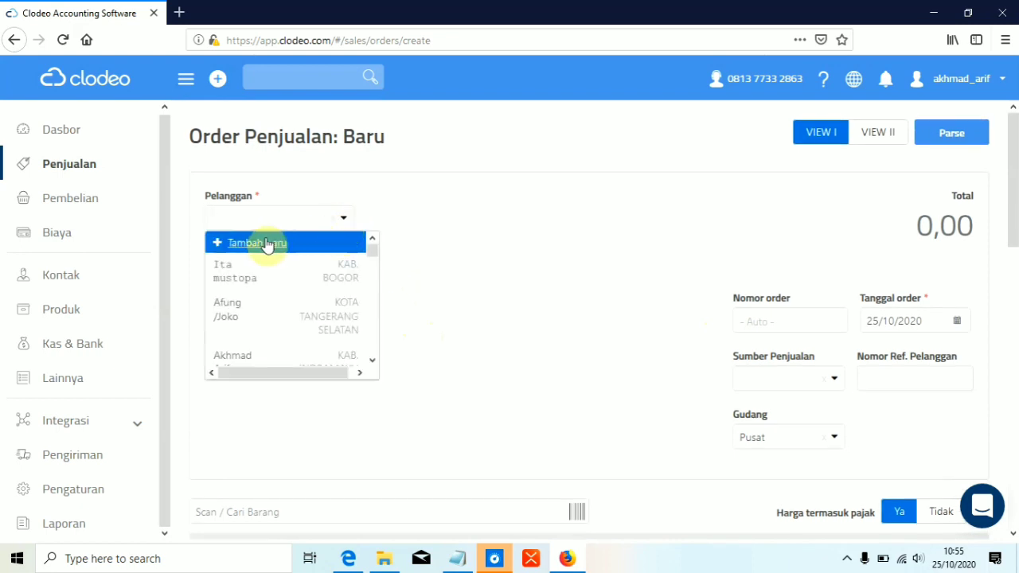
{"action": "left_click", "coordinate": [248, 243]}
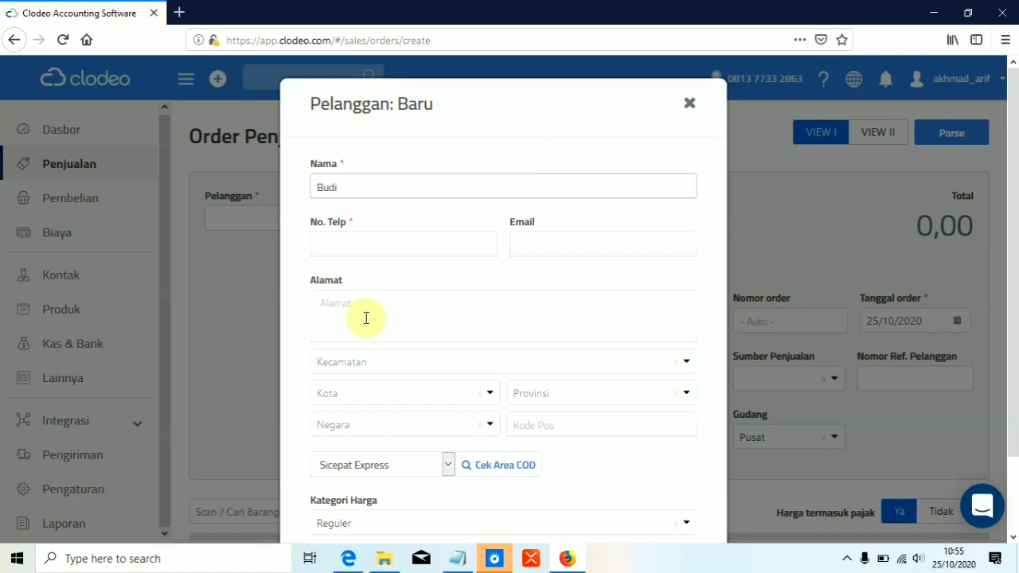
{"action": "left_click", "coordinate": [430, 241]}
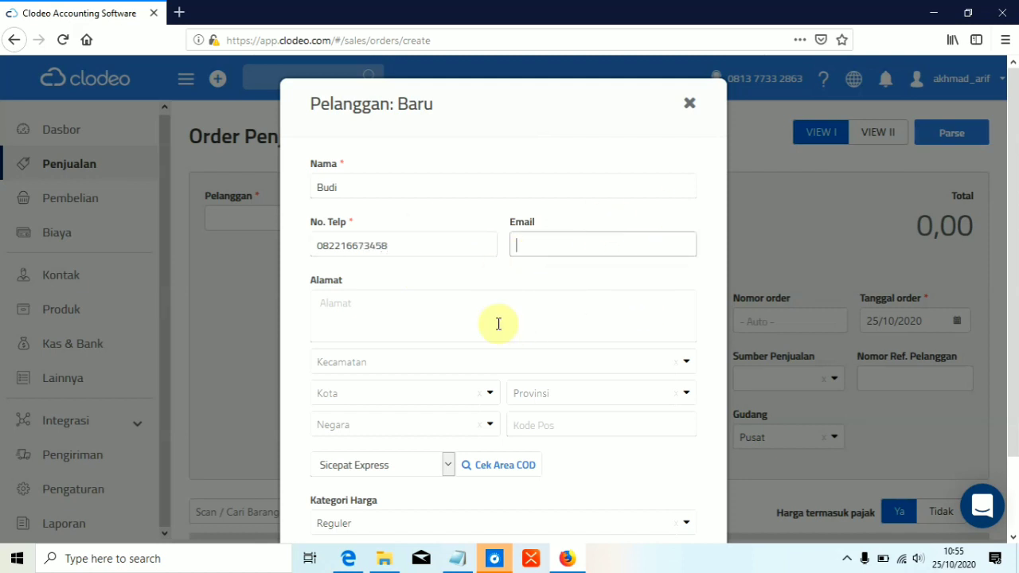
{"action": "left_click", "coordinate": [382, 313]}
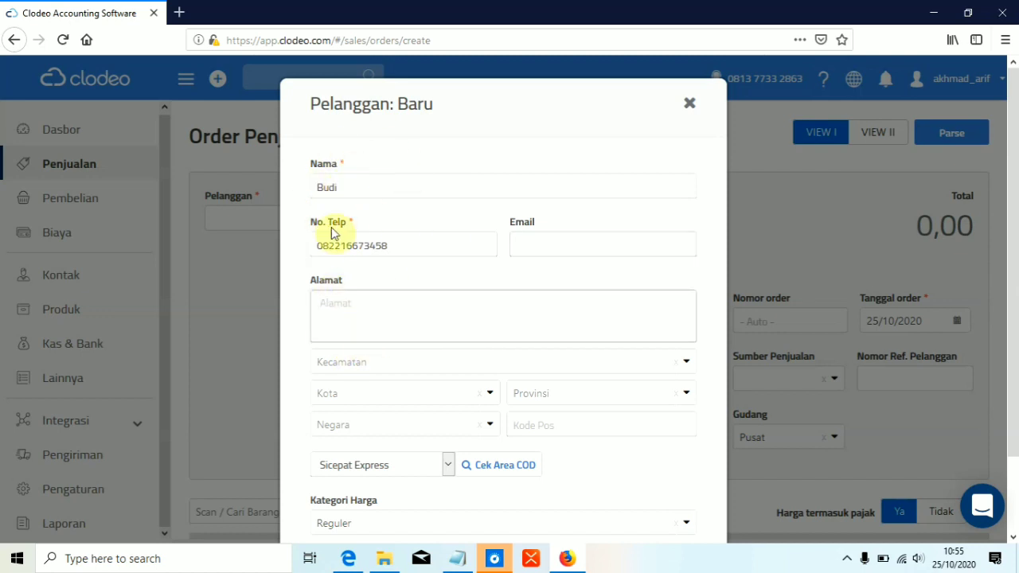
{"action": "scroll", "coordinate": [414, 283], "scroll_direction": "down", "scroll_amount": 2}
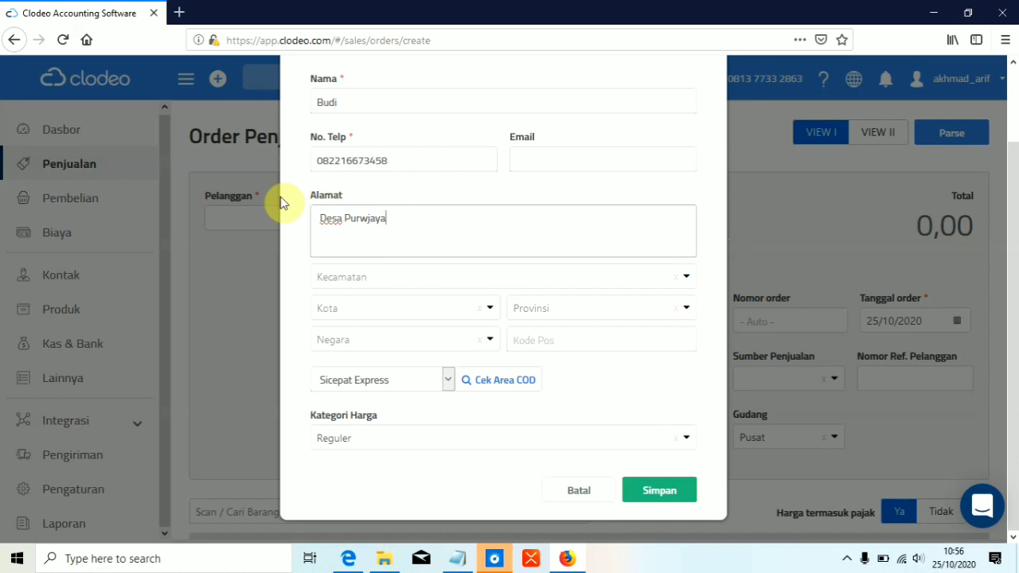
Select the customer's district so the city, province and country are filled, and enter the postal code
{"action": "left_click", "coordinate": [687, 279]}
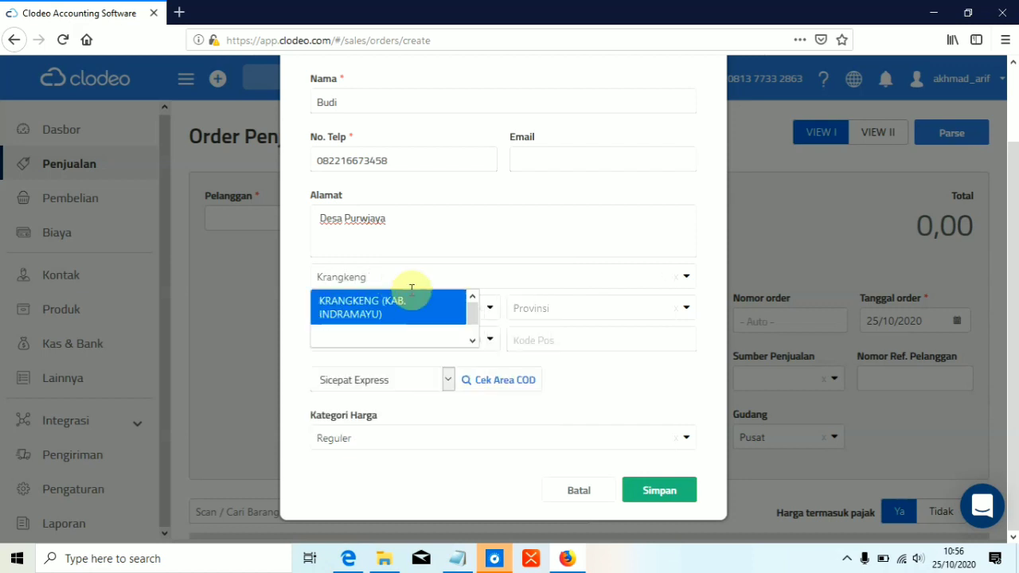
{"action": "left_click", "coordinate": [408, 303]}
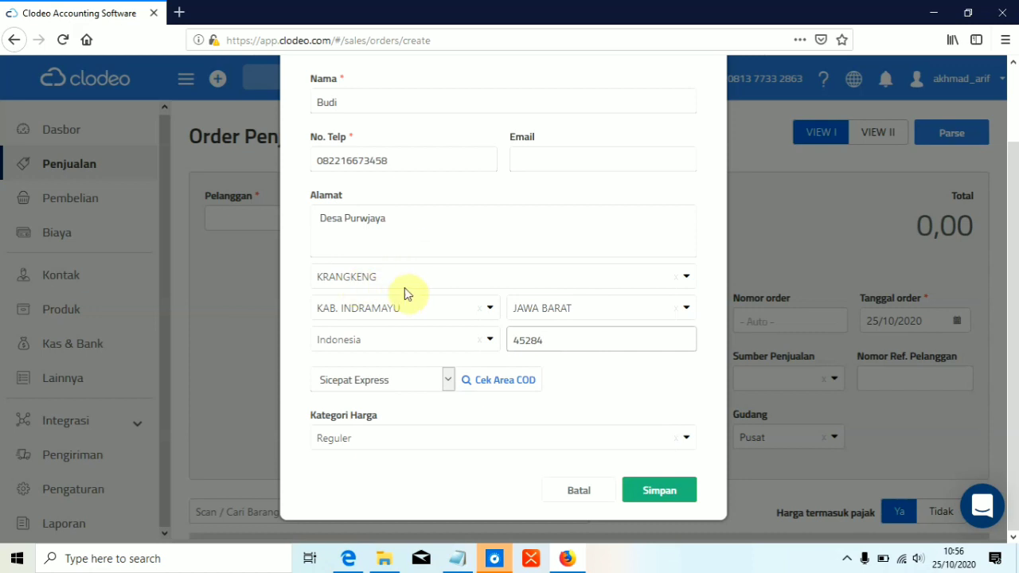
{"action": "scroll", "coordinate": [470, 382], "scroll_direction": "down", "scroll_amount": 2}
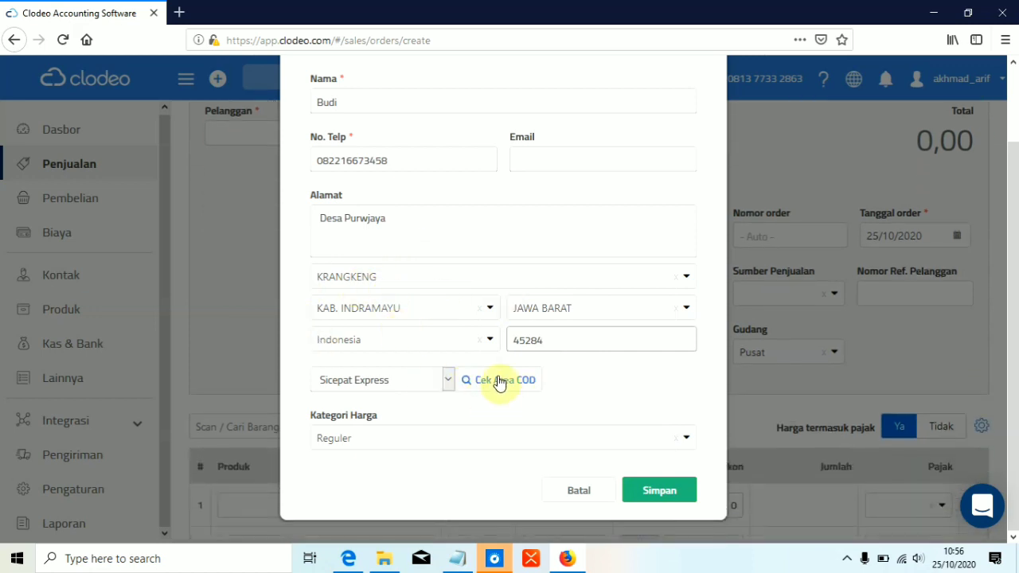
Check whether Sicepat Express offers COD delivery to the new customer's address area
{"action": "left_click", "coordinate": [447, 379]}
{"action": "left_click", "coordinate": [448, 378]}
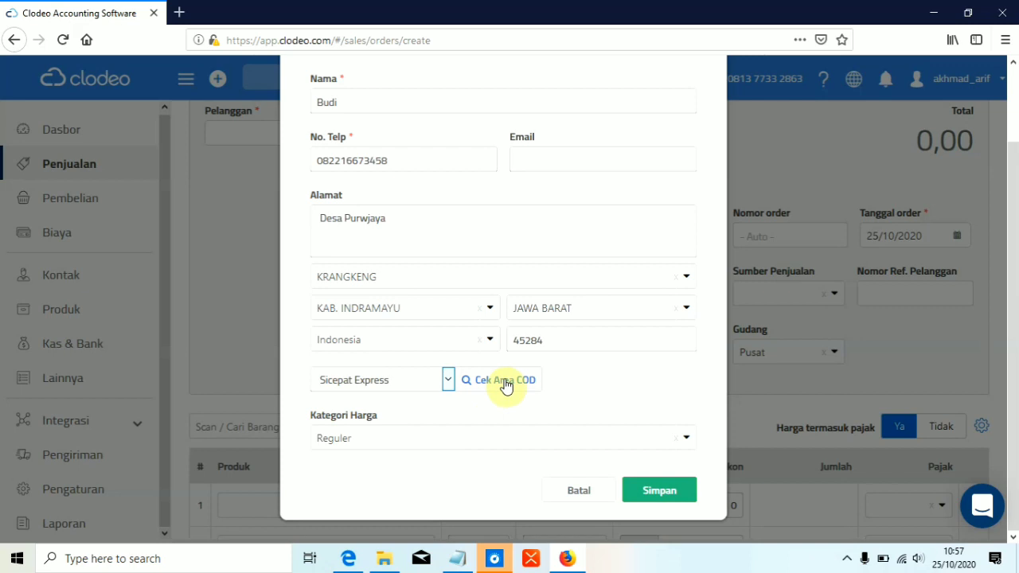
{"action": "left_click", "coordinate": [505, 382]}
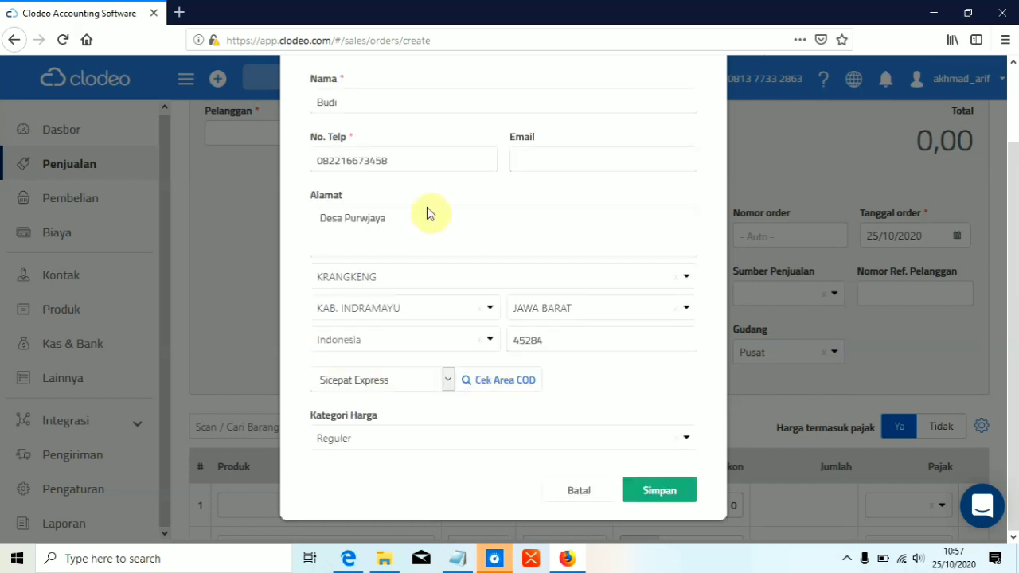
{"action": "left_click", "coordinate": [515, 381]}
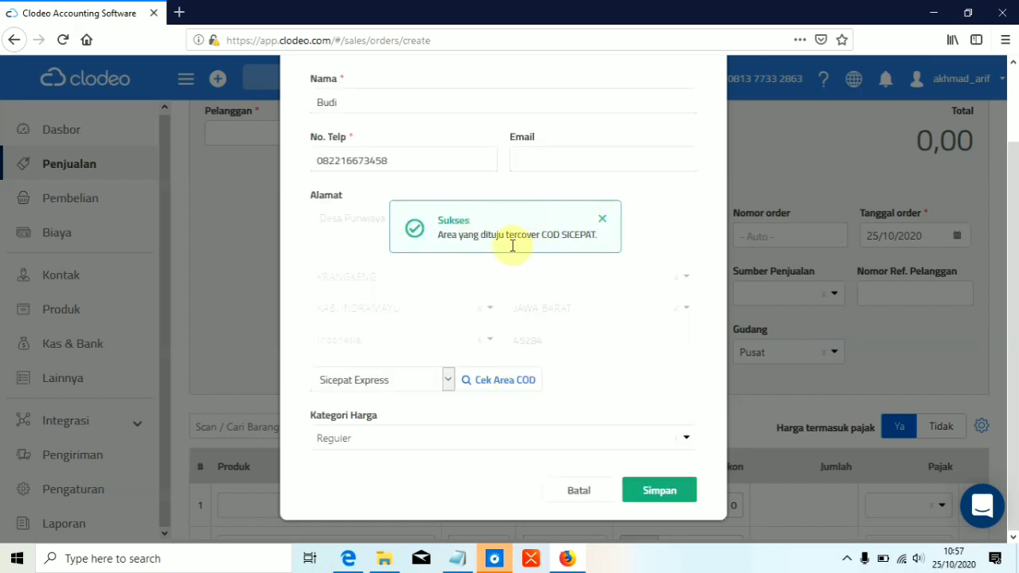
{"action": "left_click", "coordinate": [502, 373]}
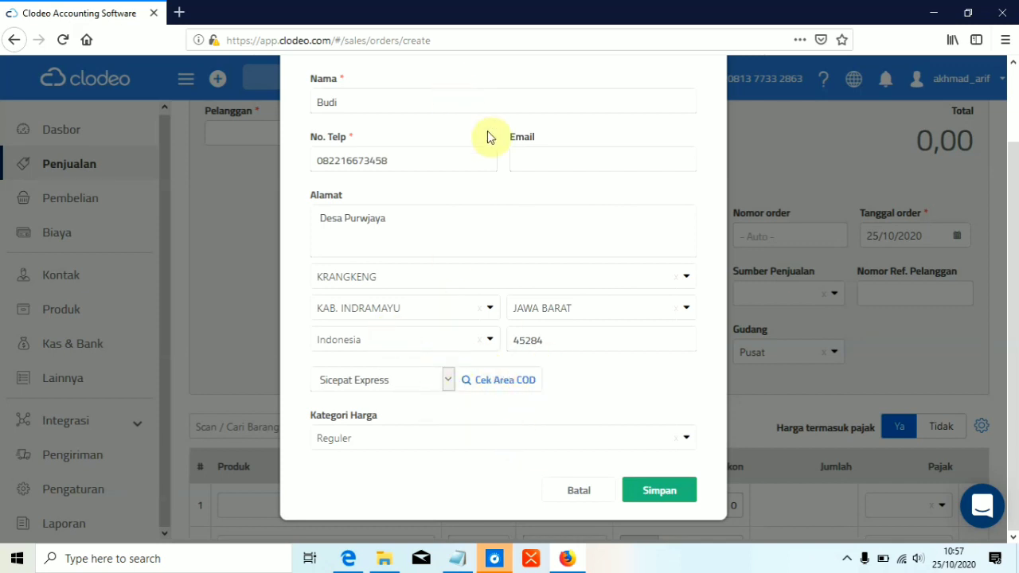
Keep the new customer's price category at Reguler and save the customer record
{"action": "scroll", "coordinate": [553, 189], "scroll_direction": "up", "scroll_amount": 2}
{"action": "scroll", "coordinate": [589, 184], "scroll_direction": "down", "scroll_amount": 2}
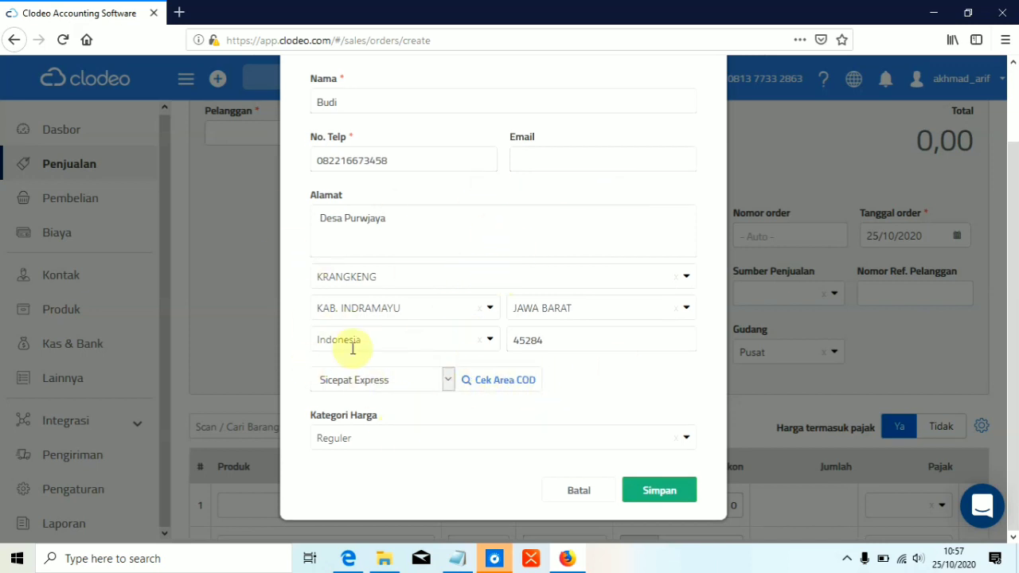
{"action": "left_click", "coordinate": [686, 441]}
{"action": "left_click", "coordinate": [378, 468]}
{"action": "left_click", "coordinate": [646, 434]}
{"action": "scroll", "coordinate": [642, 432], "scroll_direction": "up", "scroll_amount": 2}
{"action": "scroll", "coordinate": [653, 472], "scroll_direction": "down", "scroll_amount": 2}
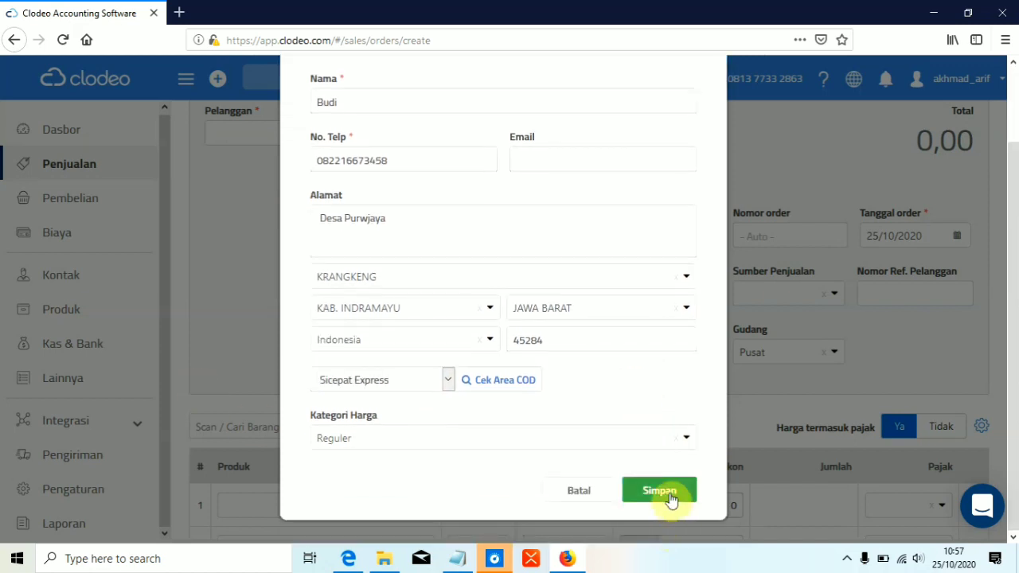
{"action": "left_click", "coordinate": [671, 493]}
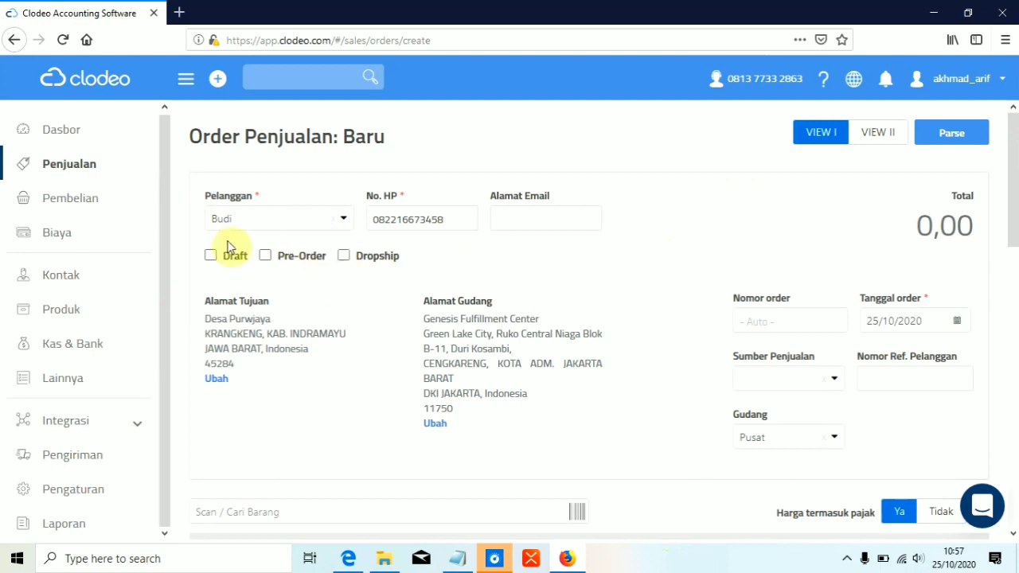
Enter a custom order number for the new sales order
{"action": "scroll", "coordinate": [359, 337], "scroll_direction": "down", "scroll_amount": 2}
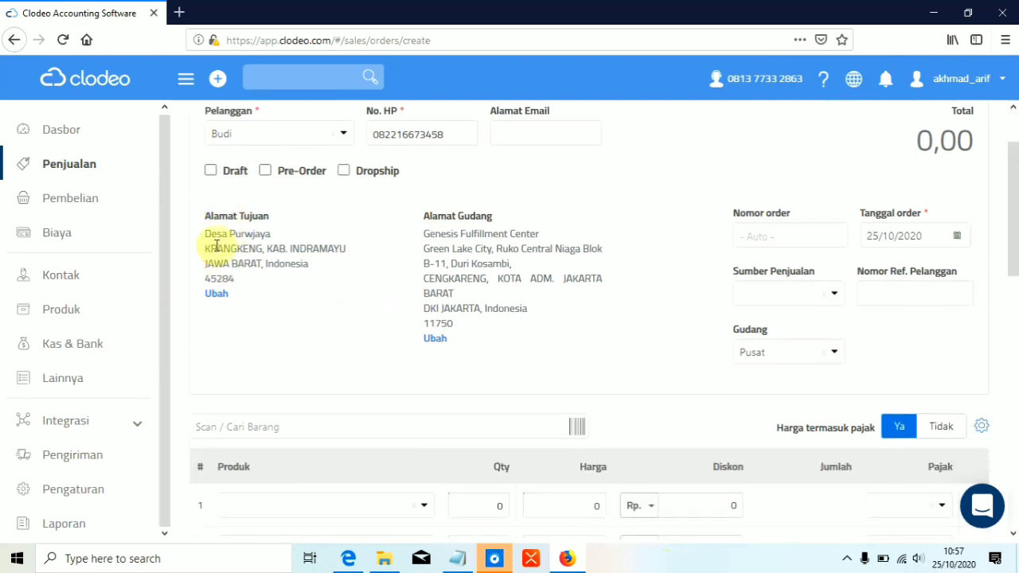
{"action": "scroll", "coordinate": [303, 155], "scroll_direction": "up", "scroll_amount": 2}
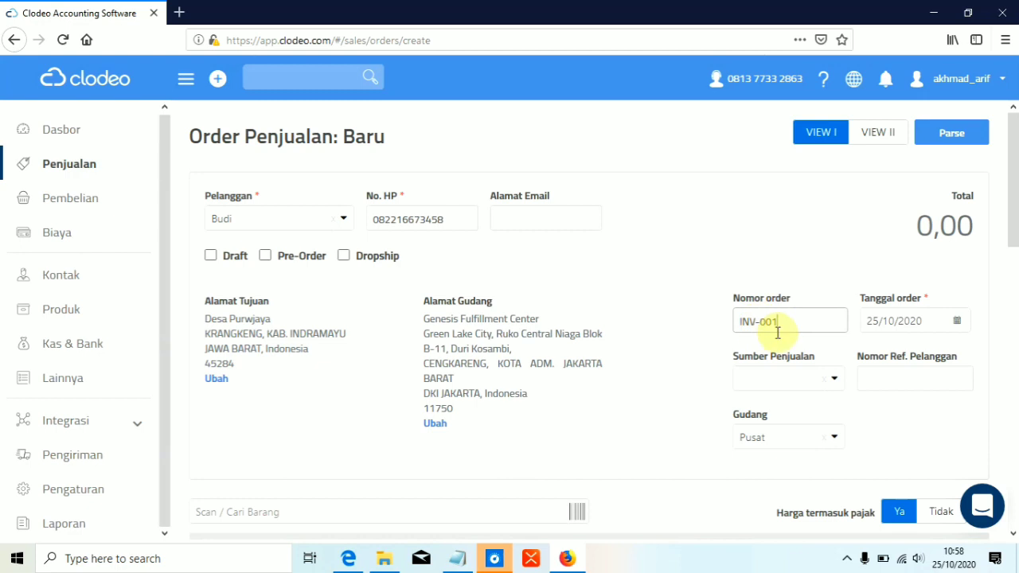
{"action": "left_click", "coordinate": [739, 321]}
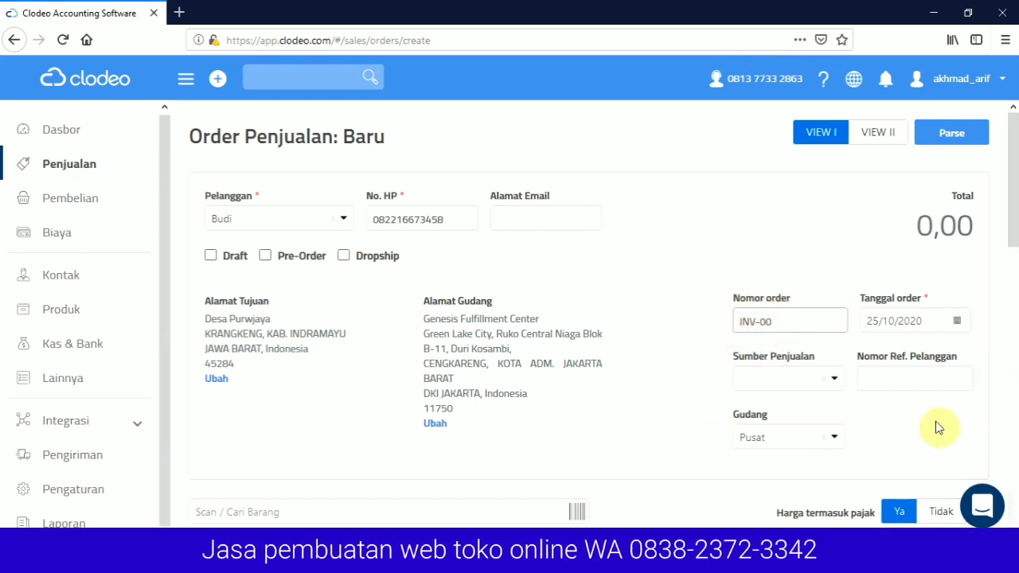
{"action": "key", "text": "BackSpace"}
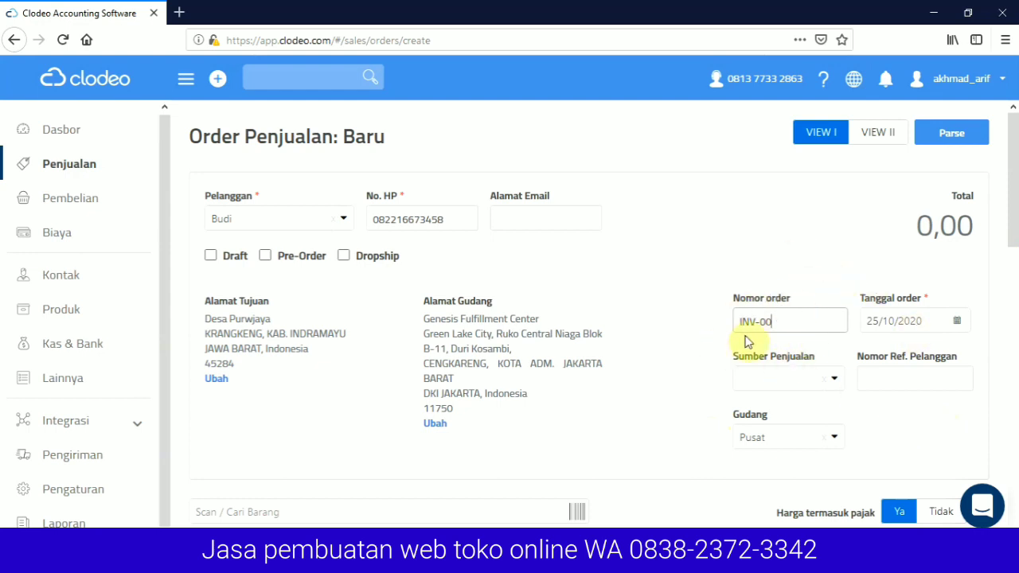
{"action": "type", "text": "1"}
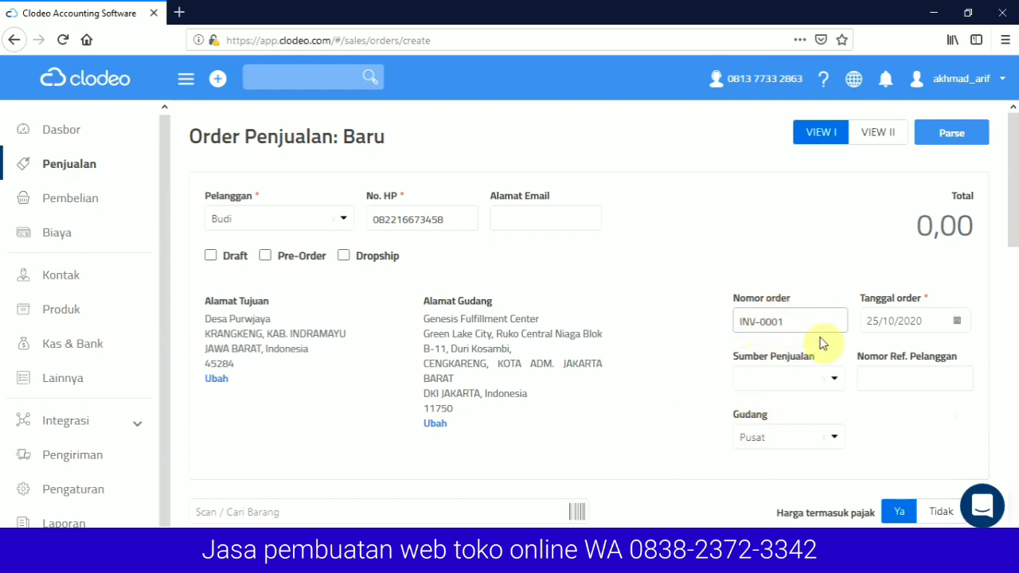
Look through the available sales sources for the order and leave the field without choosing one
{"action": "scroll", "coordinate": [801, 379], "scroll_direction": "down", "scroll_amount": 2}
{"action": "left_click", "coordinate": [837, 294]}
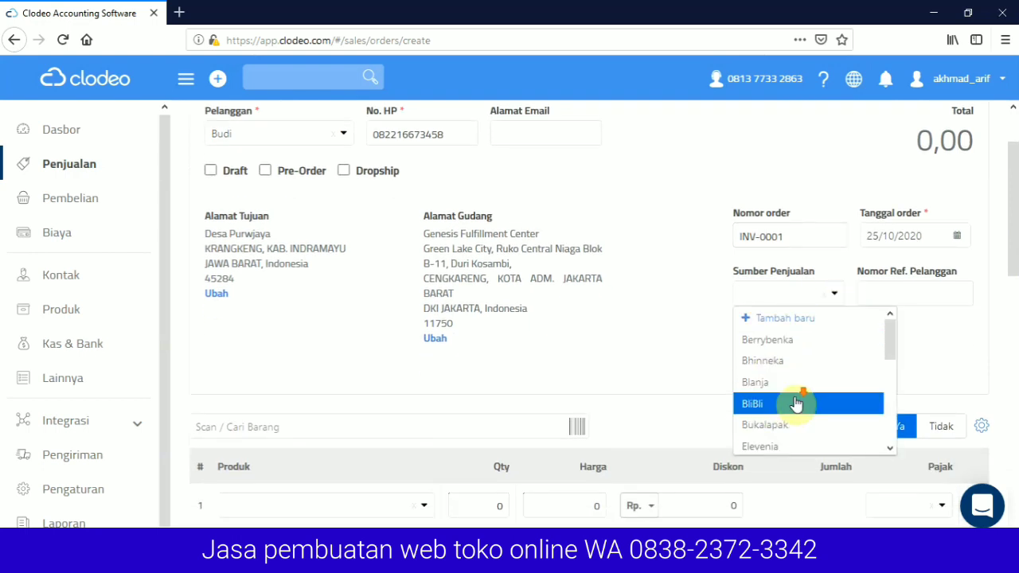
{"action": "scroll", "coordinate": [800, 382], "scroll_direction": "down", "scroll_amount": 3}
{"action": "scroll", "coordinate": [807, 382], "scroll_direction": "down", "scroll_amount": 1}
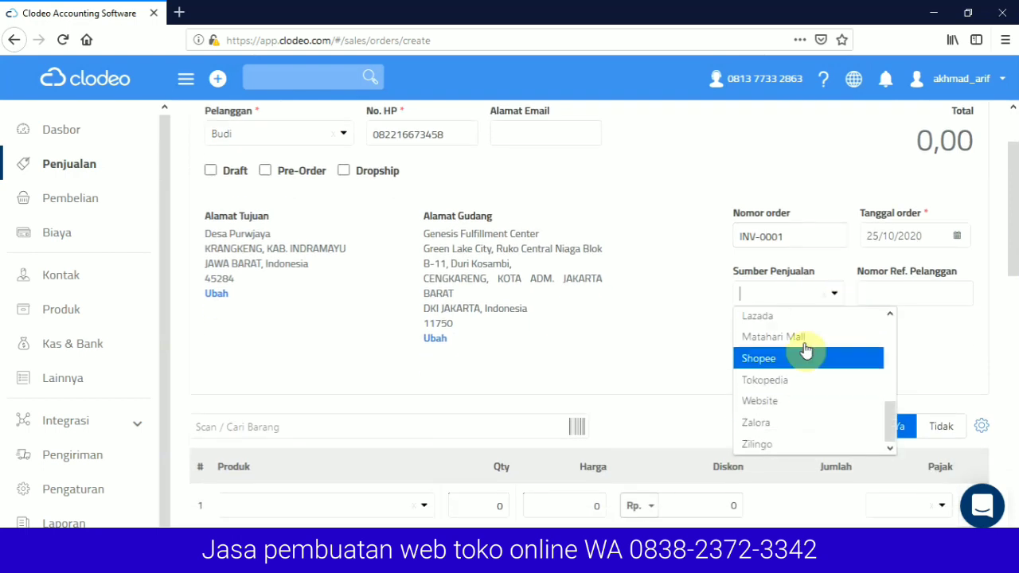
{"action": "scroll", "coordinate": [794, 390], "scroll_direction": "down", "scroll_amount": 2}
{"action": "scroll", "coordinate": [799, 338], "scroll_direction": "up", "scroll_amount": 1}
{"action": "scroll", "coordinate": [800, 334], "scroll_direction": "up", "scroll_amount": 5}
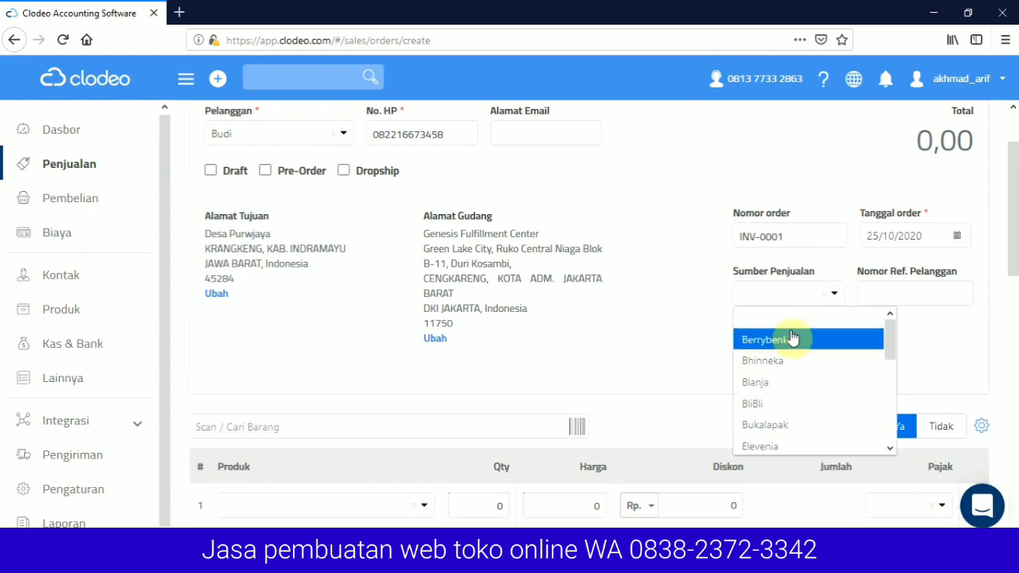
{"action": "left_click", "coordinate": [691, 295]}
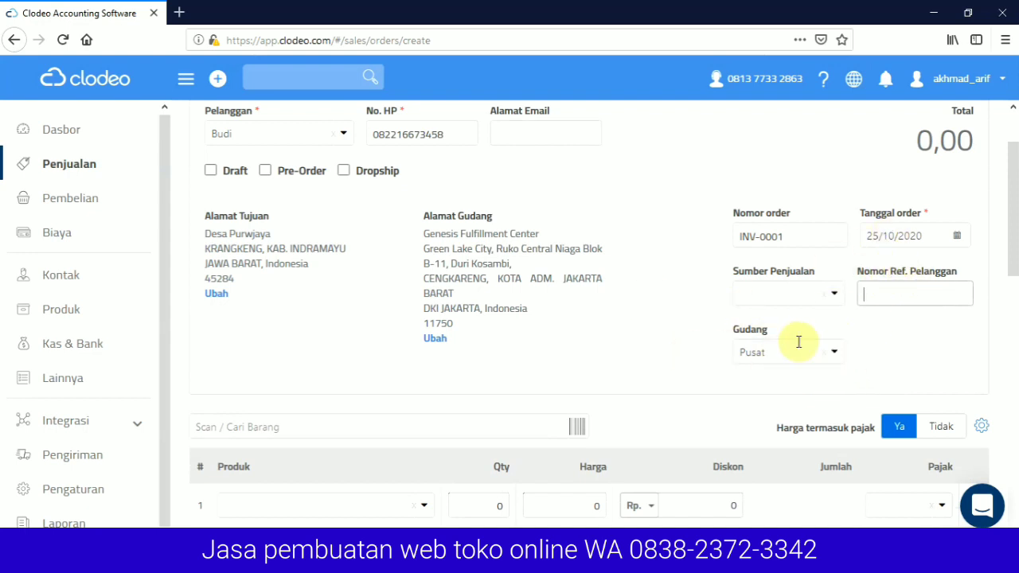
Add the product Waistbag Haoshuai Original / Hitam to the first order line
{"action": "scroll", "coordinate": [345, 375], "scroll_direction": "down", "scroll_amount": 5}
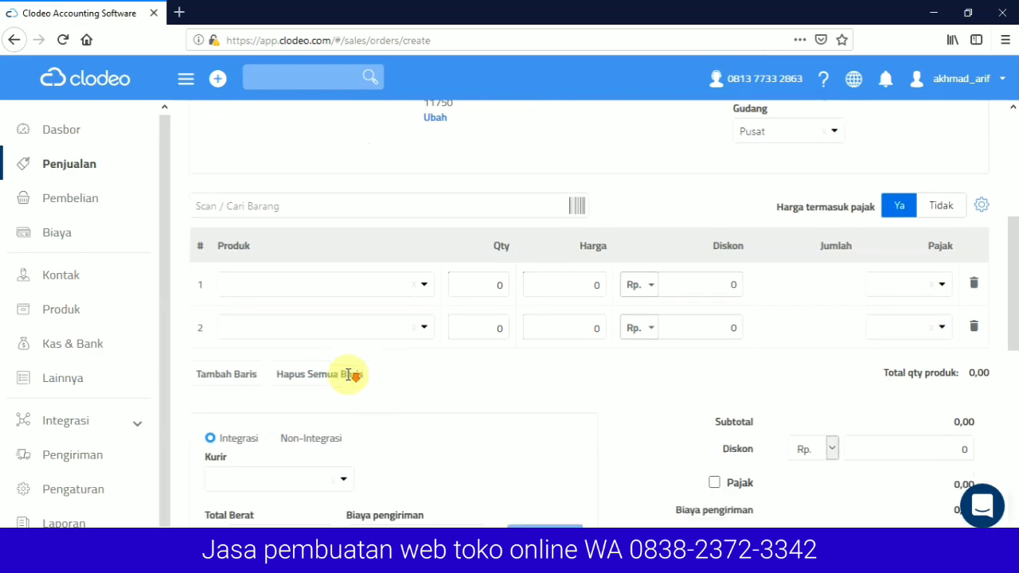
{"action": "scroll", "coordinate": [348, 374], "scroll_direction": "down", "scroll_amount": 1}
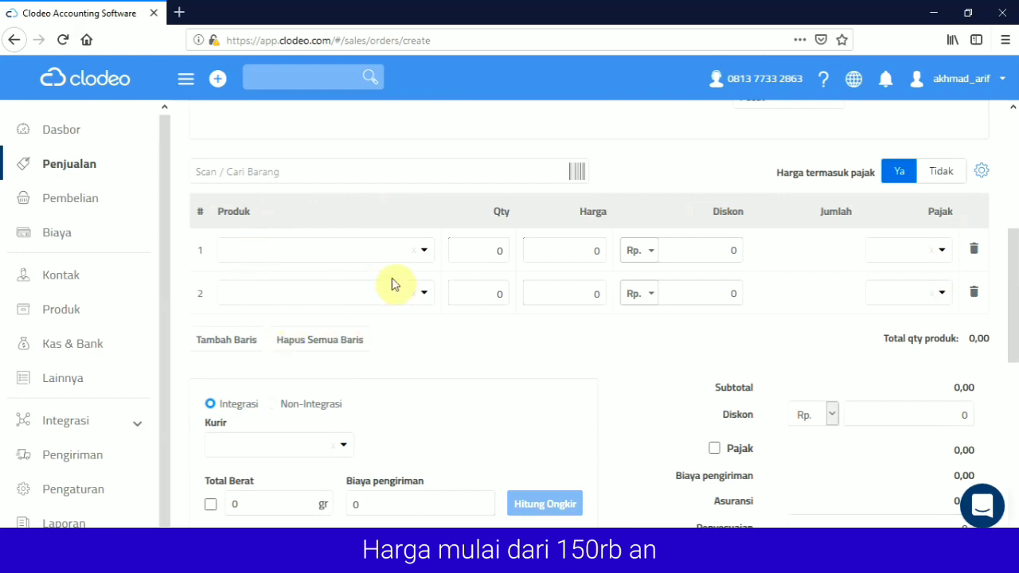
{"action": "left_click", "coordinate": [425, 251]}
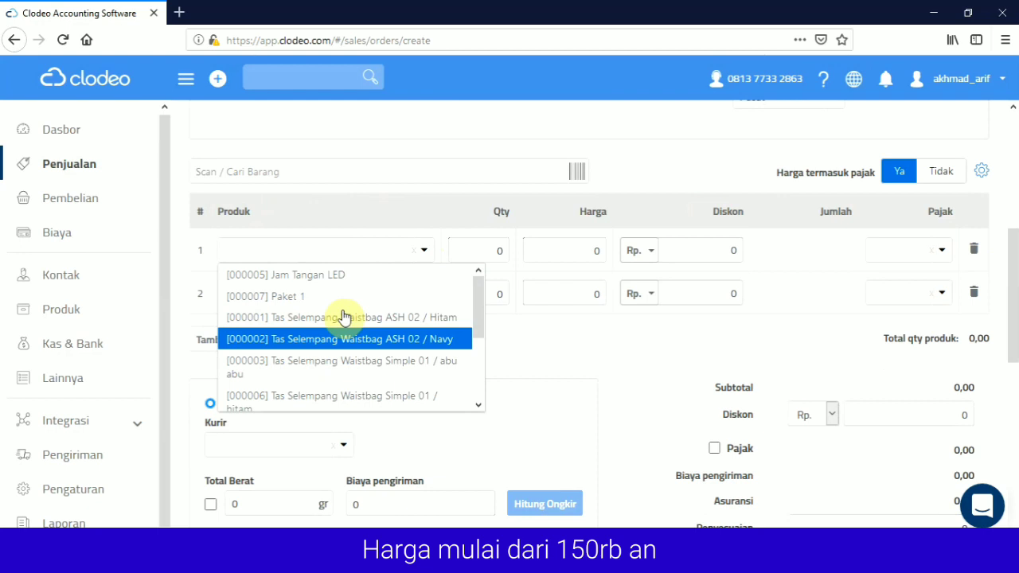
{"action": "scroll", "coordinate": [345, 314], "scroll_direction": "down", "scroll_amount": 3}
{"action": "scroll", "coordinate": [371, 359], "scroll_direction": "up", "scroll_amount": 3}
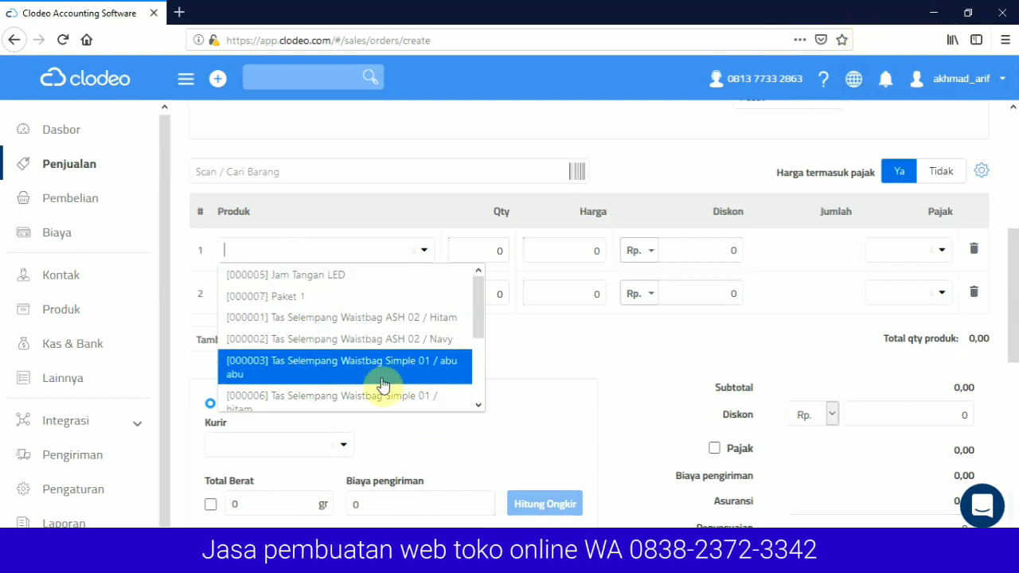
{"action": "scroll", "coordinate": [362, 390], "scroll_direction": "down", "scroll_amount": 2}
{"action": "scroll", "coordinate": [369, 387], "scroll_direction": "up", "scroll_amount": 2}
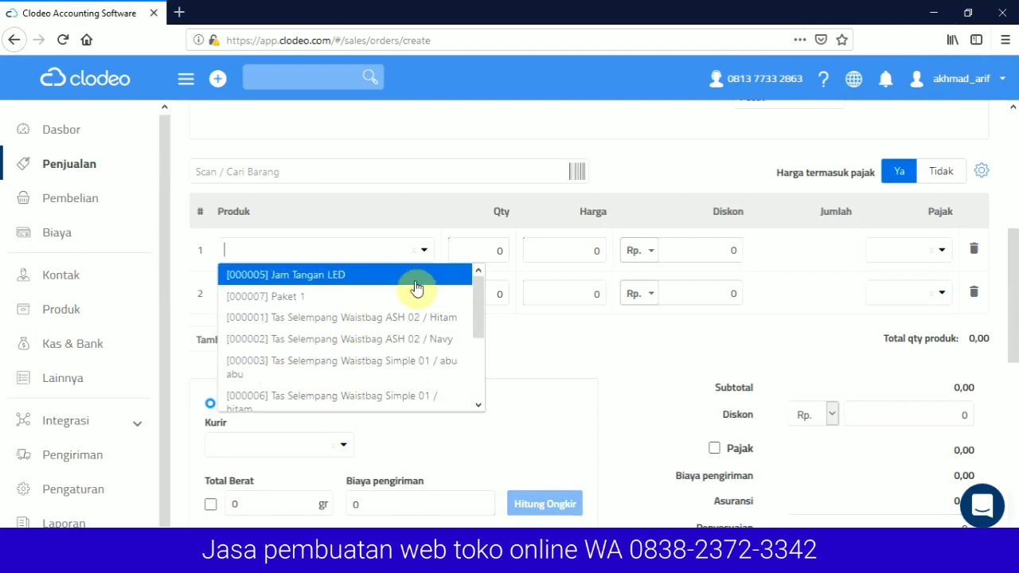
{"action": "scroll", "coordinate": [396, 343], "scroll_direction": "down", "scroll_amount": 1}
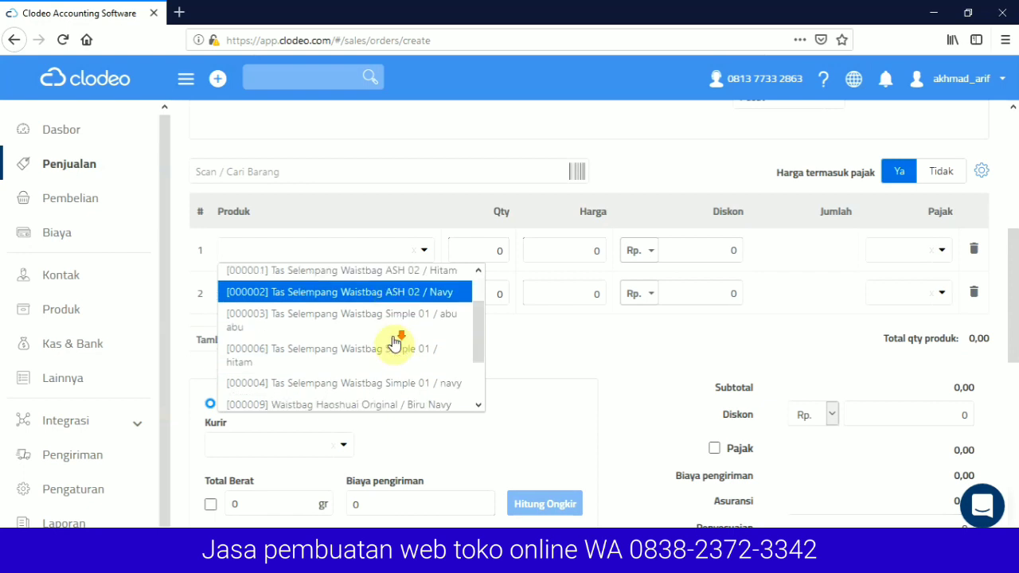
{"action": "scroll", "coordinate": [395, 342], "scroll_direction": "down", "scroll_amount": 3}
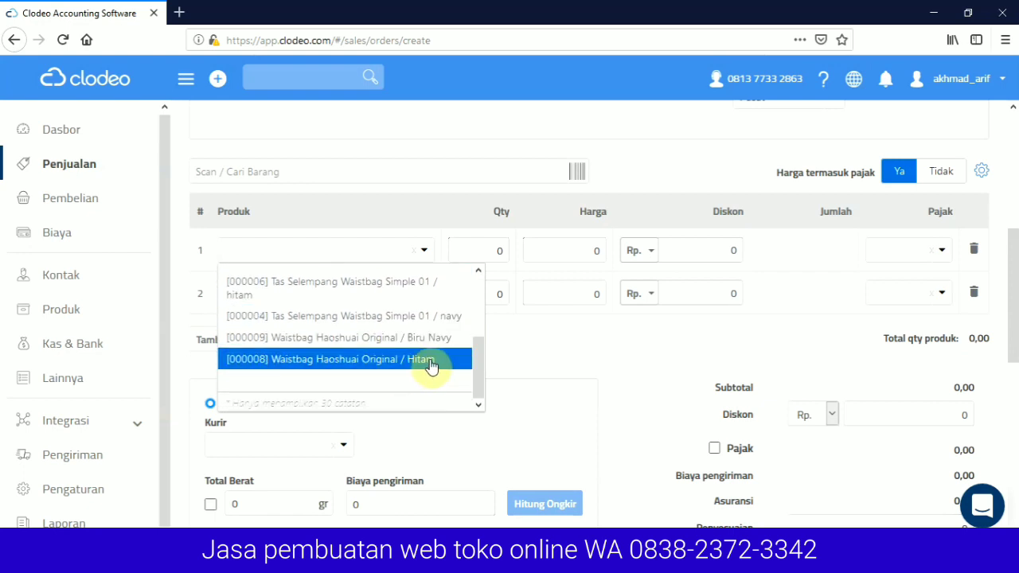
{"action": "left_click", "coordinate": [429, 363]}
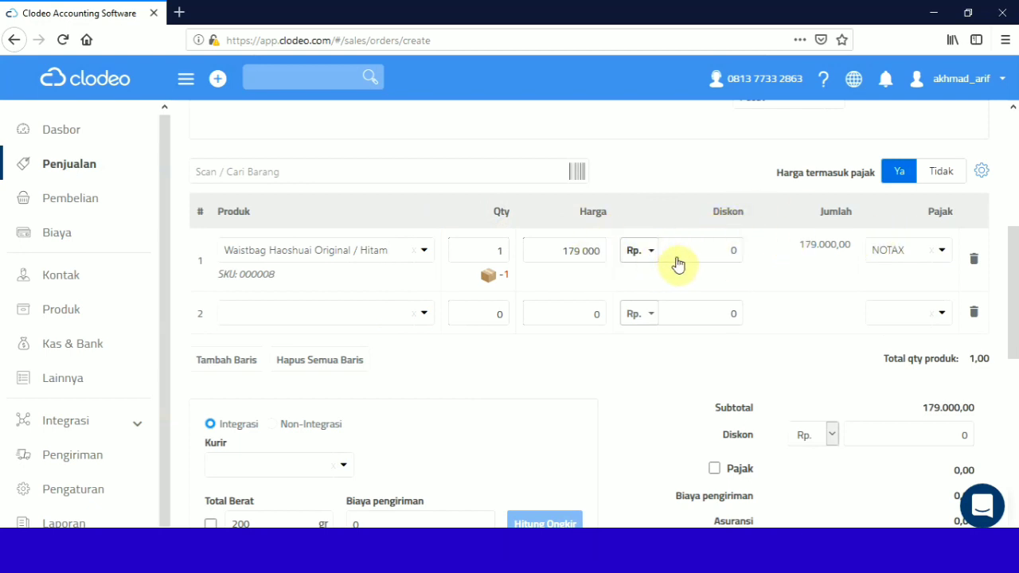
Try quantities of 2 and 3 on the first product line and return the quantity to 1
{"action": "left_click_drag", "start_coordinate": [734, 252], "coordinate": [711, 253]}
{"action": "left_click", "coordinate": [707, 251]}
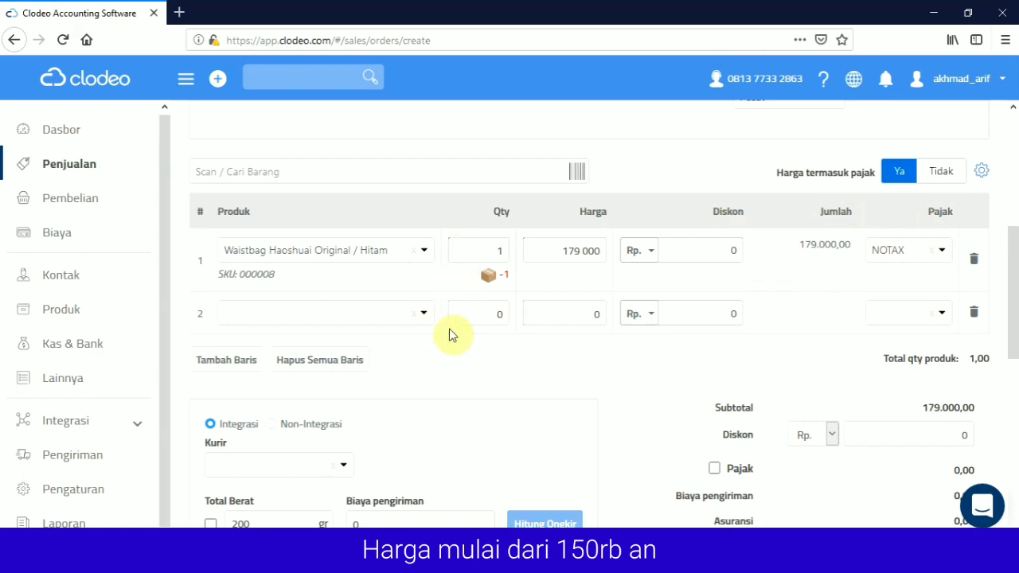
{"action": "left_click", "coordinate": [502, 251]}
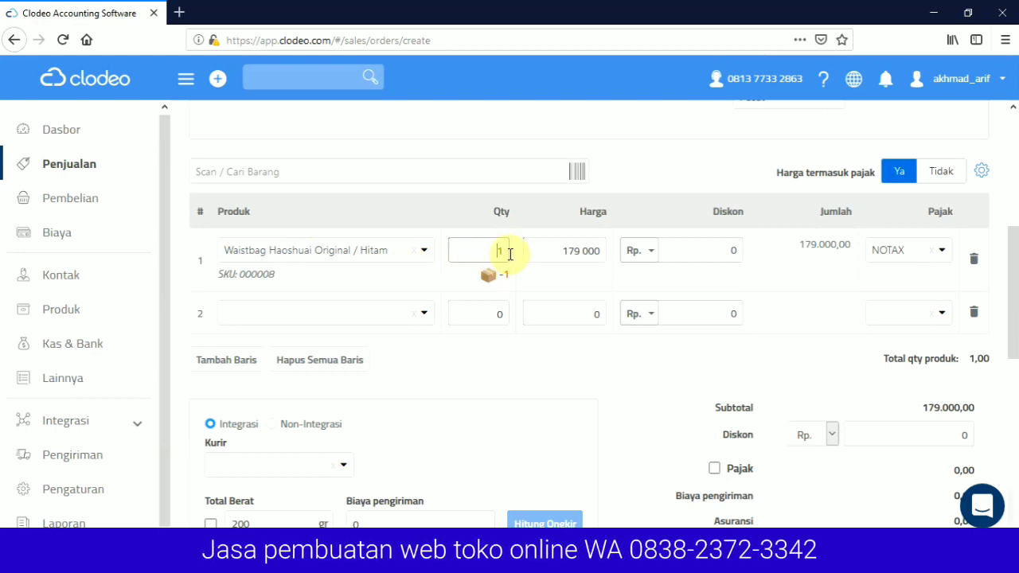
{"action": "key", "text": "BackSpace"}
{"action": "type", "text": "2"}
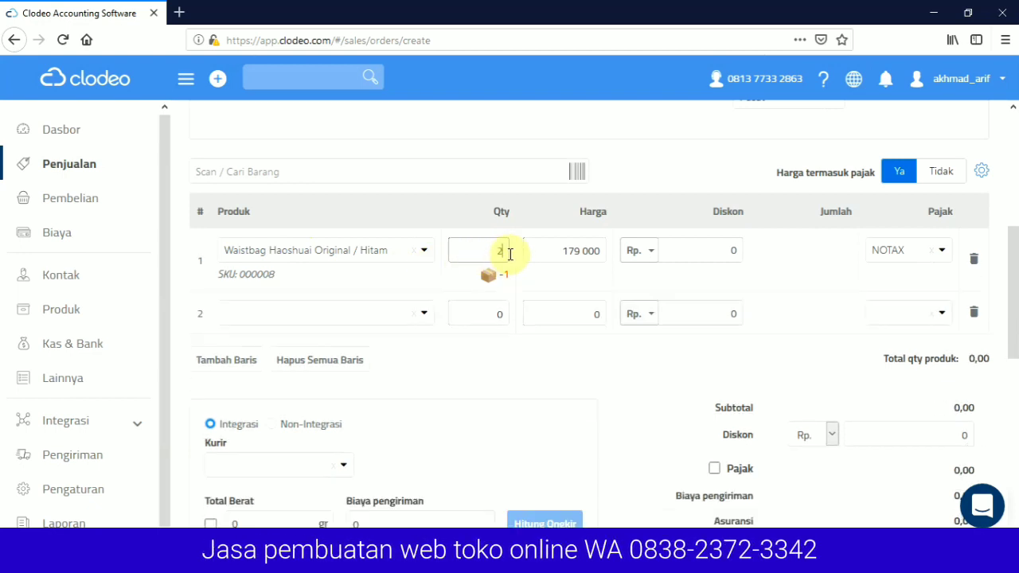
{"action": "key", "text": "BackSpace"}
{"action": "type", "text": "3"}
{"action": "key", "text": "BackSpace"}
{"action": "type", "text": "1"}
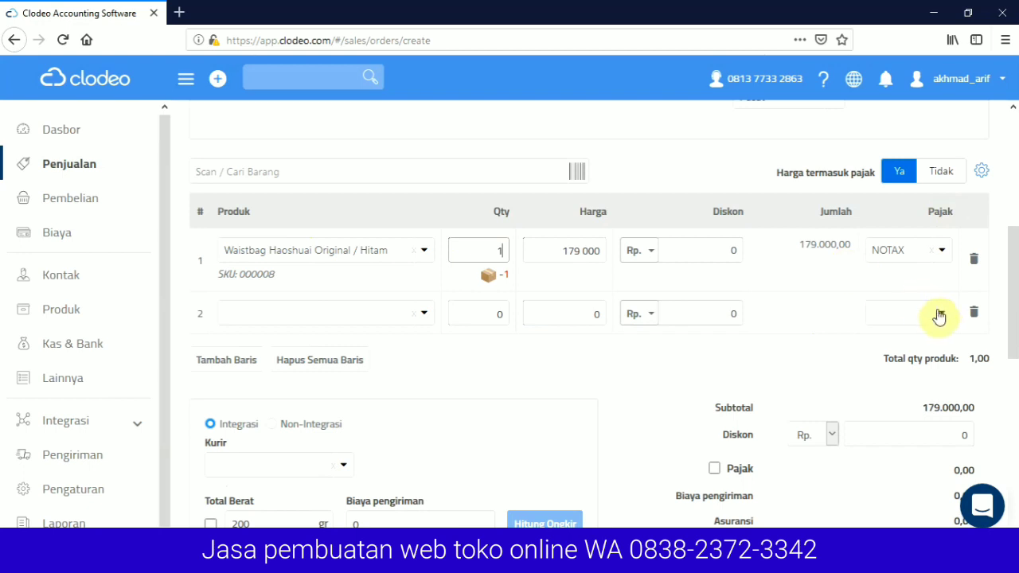
Choose SiCepat as the integrated courier with the SIUNT service for the order's shipping
{"action": "scroll", "coordinate": [641, 277], "scroll_direction": "down", "scroll_amount": 2}
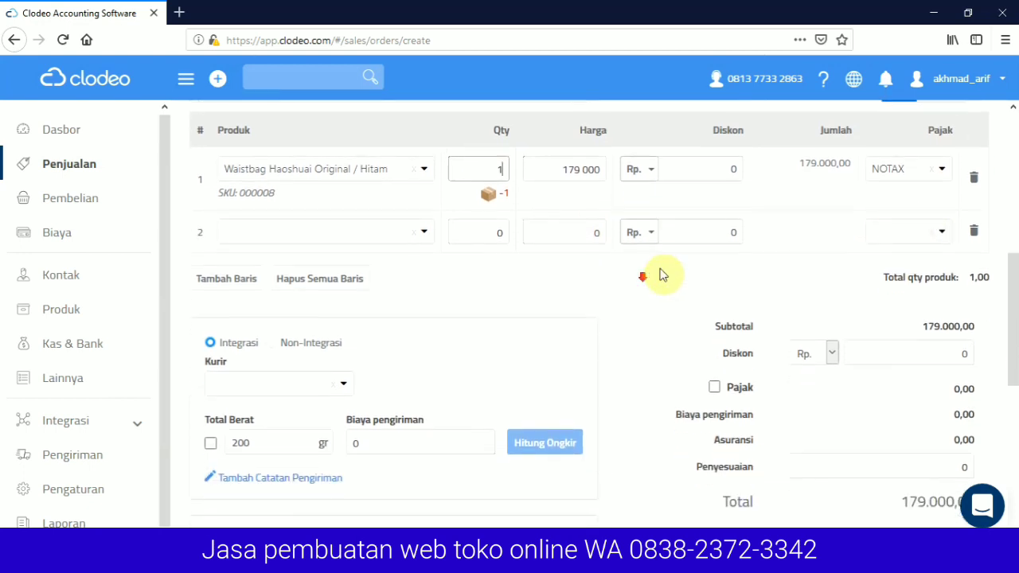
{"action": "scroll", "coordinate": [541, 330], "scroll_direction": "down", "scroll_amount": 3}
{"action": "scroll", "coordinate": [546, 332], "scroll_direction": "up", "scroll_amount": 1}
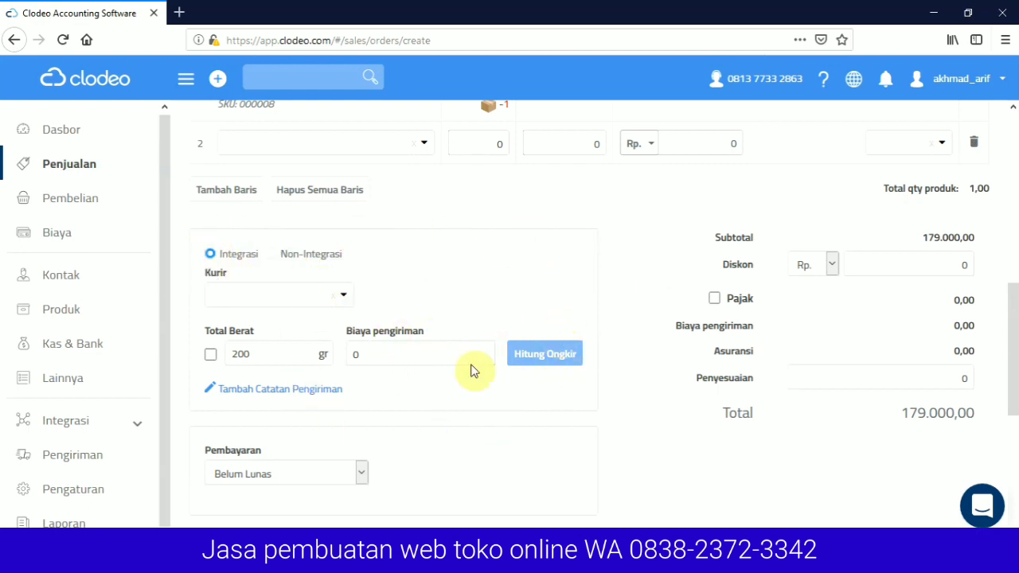
{"action": "mouse_move", "coordinate": [212, 262]}
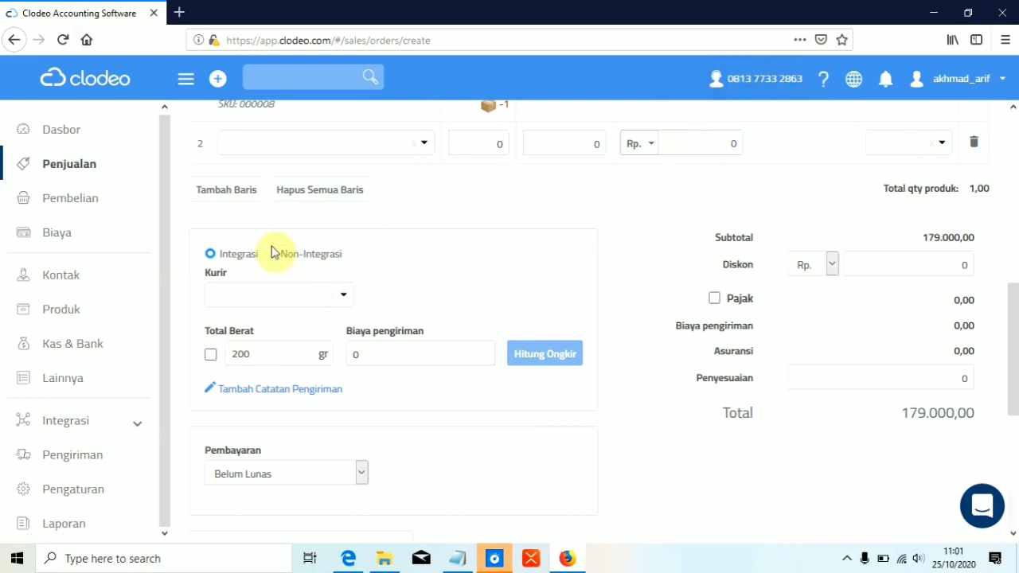
{"action": "mouse_move", "coordinate": [212, 256]}
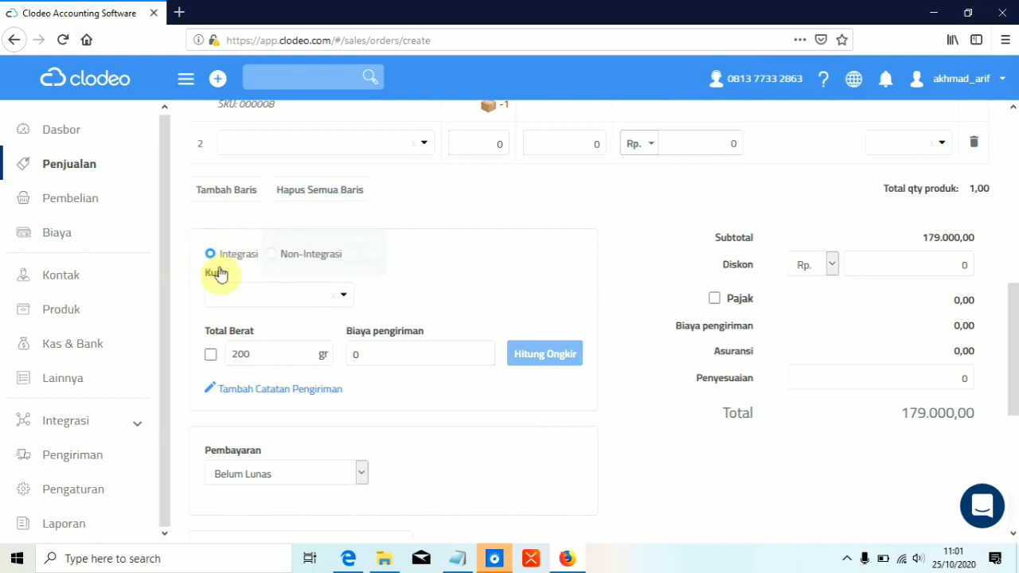
{"action": "left_click", "coordinate": [346, 299]}
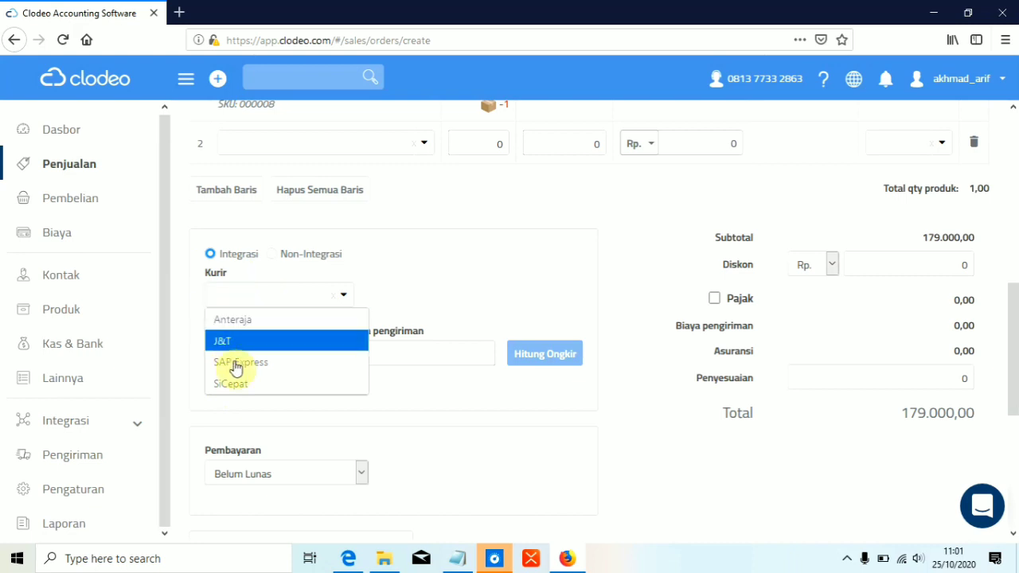
{"action": "left_click", "coordinate": [269, 388]}
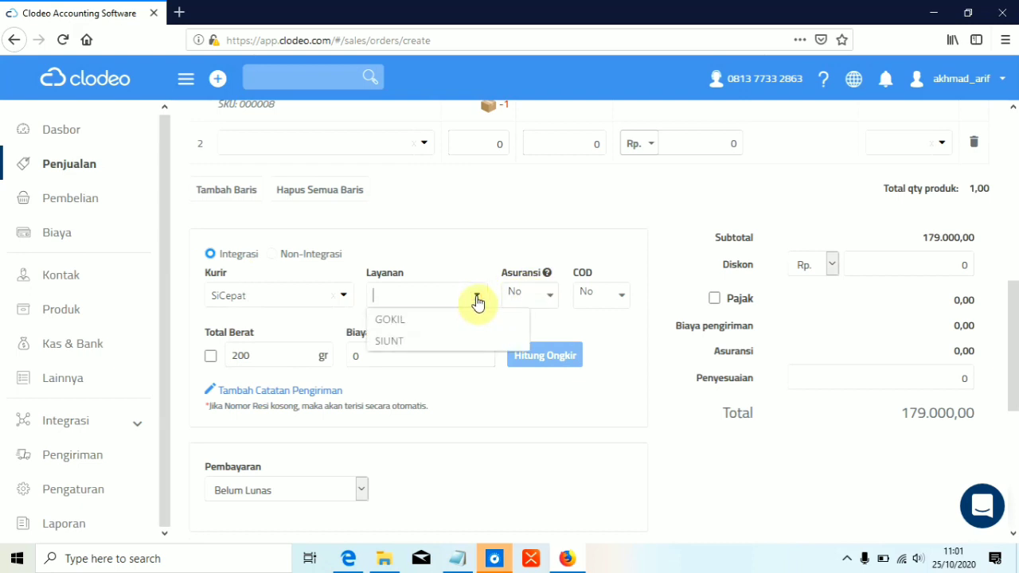
{"action": "scroll", "coordinate": [402, 344], "scroll_direction": "down", "scroll_amount": 1}
{"action": "scroll", "coordinate": [402, 343], "scroll_direction": "down", "scroll_amount": 1}
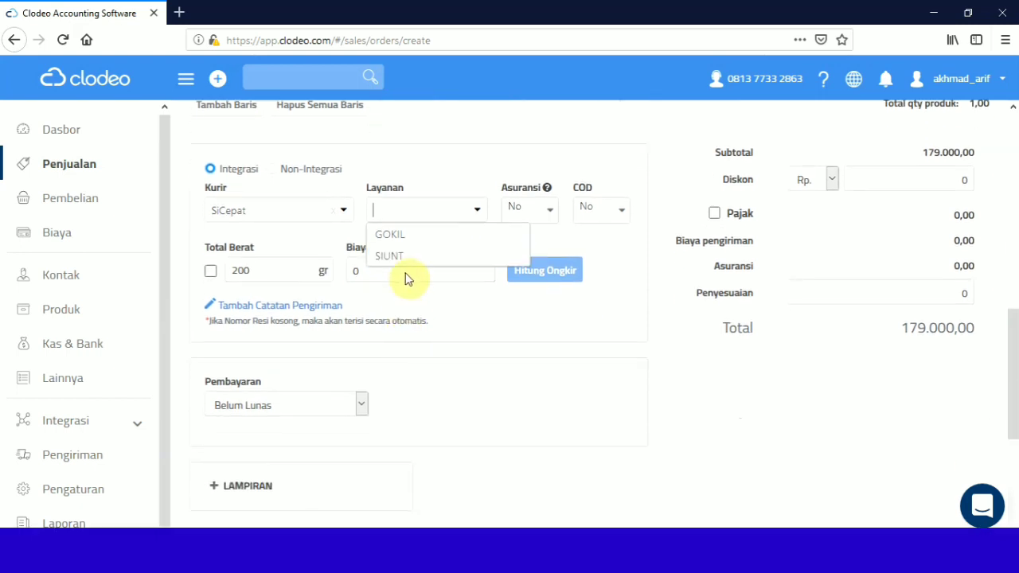
{"action": "left_click", "coordinate": [409, 256]}
{"action": "scroll", "coordinate": [456, 253], "scroll_direction": "up", "scroll_amount": 3}
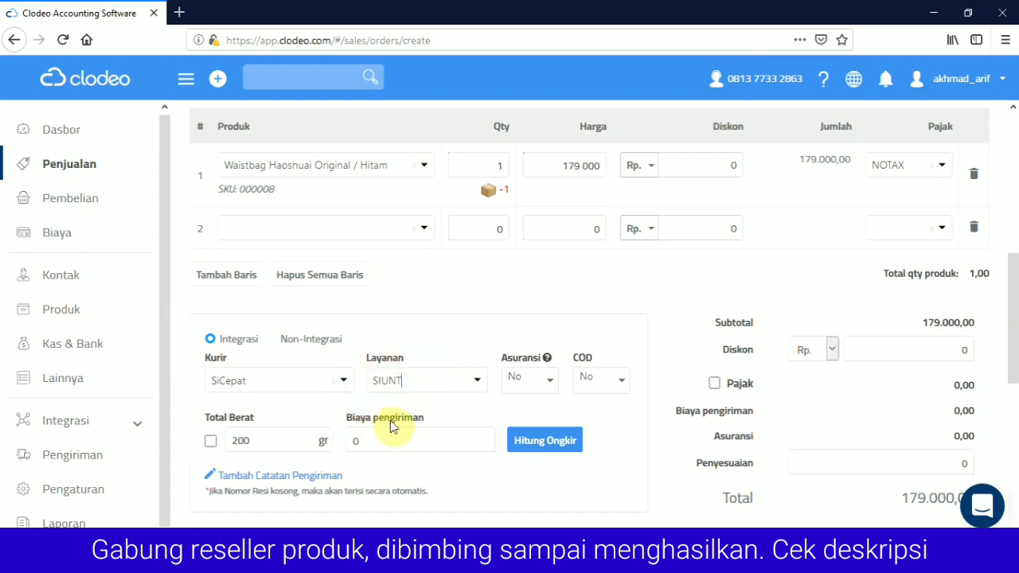
Check the insurance options, keep insurance at No, and set COD to Yes for the shipment
{"action": "left_click", "coordinate": [551, 380]}
{"action": "left_click", "coordinate": [552, 381]}
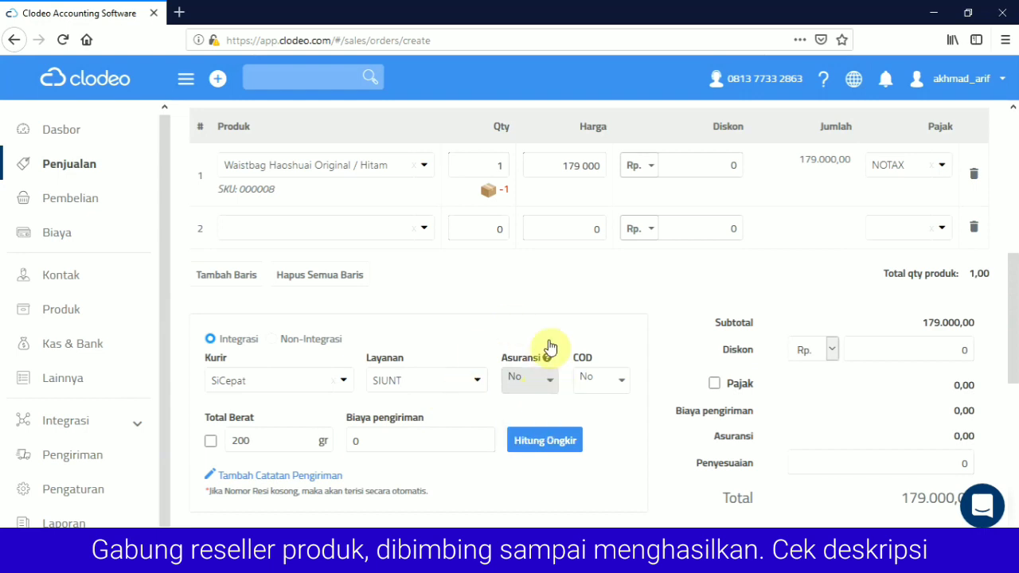
{"action": "left_click", "coordinate": [619, 385]}
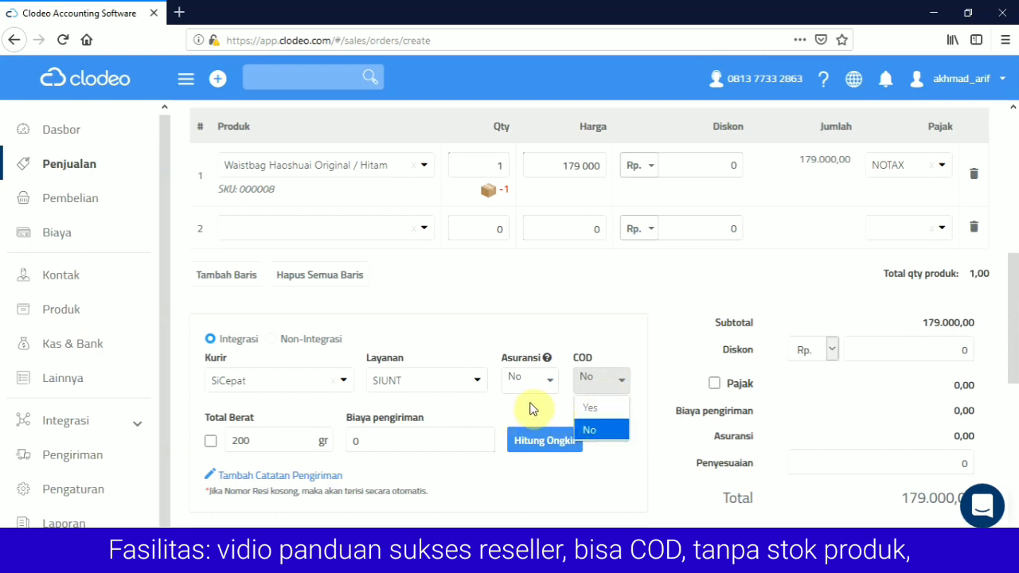
{"action": "left_click", "coordinate": [603, 389]}
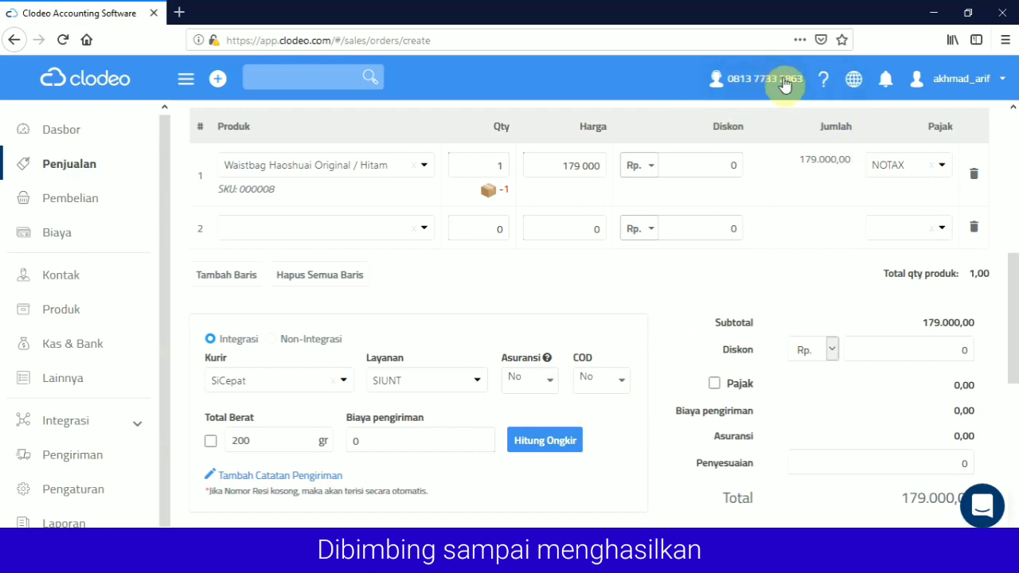
{"action": "left_click", "coordinate": [620, 385]}
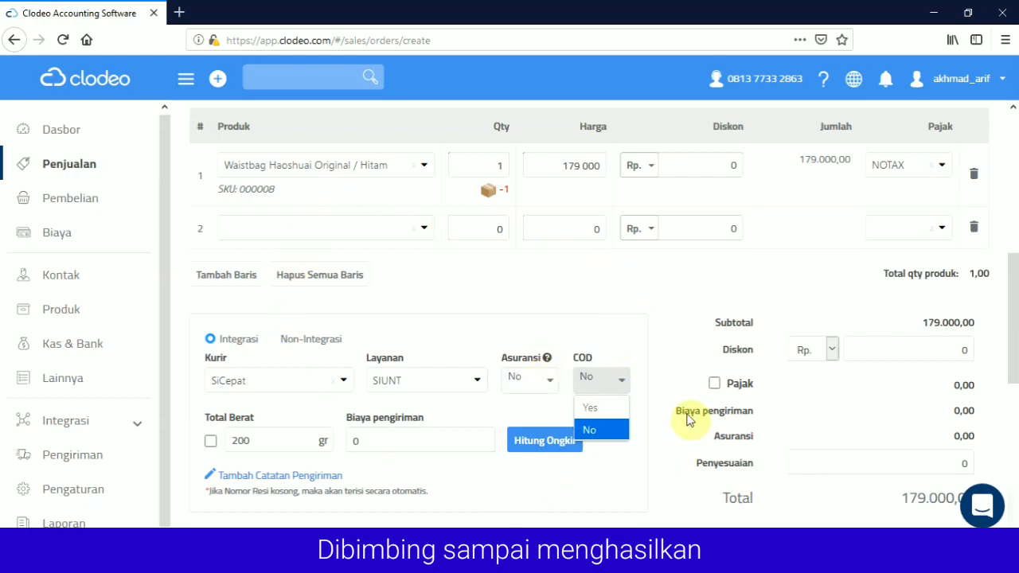
{"action": "left_click", "coordinate": [598, 409]}
{"action": "scroll", "coordinate": [271, 378], "scroll_direction": "down", "scroll_amount": 2}
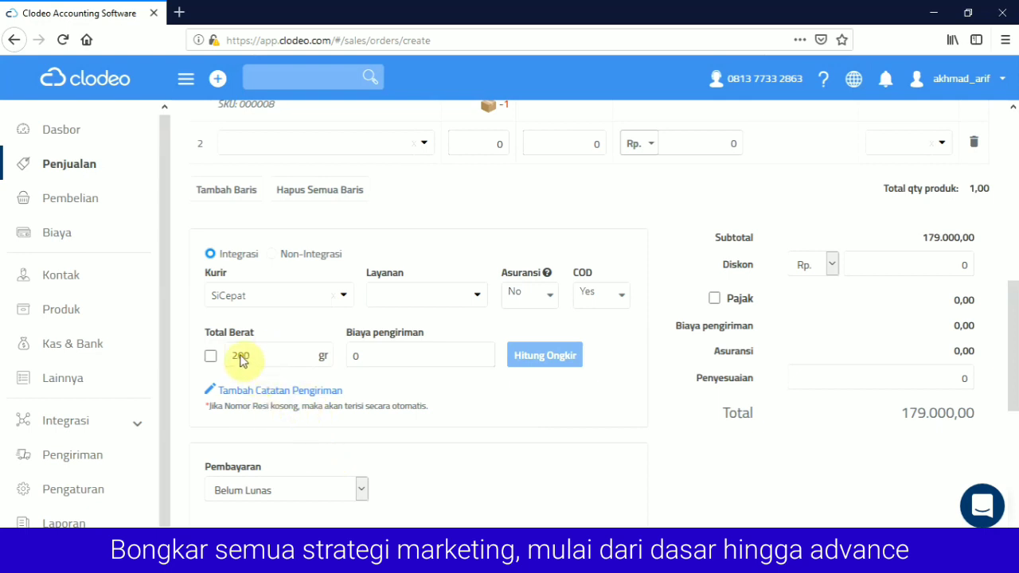
Enable the total weight checkbox, select the SIUNT service again and calculate the shipping cost
{"action": "left_click", "coordinate": [211, 358]}
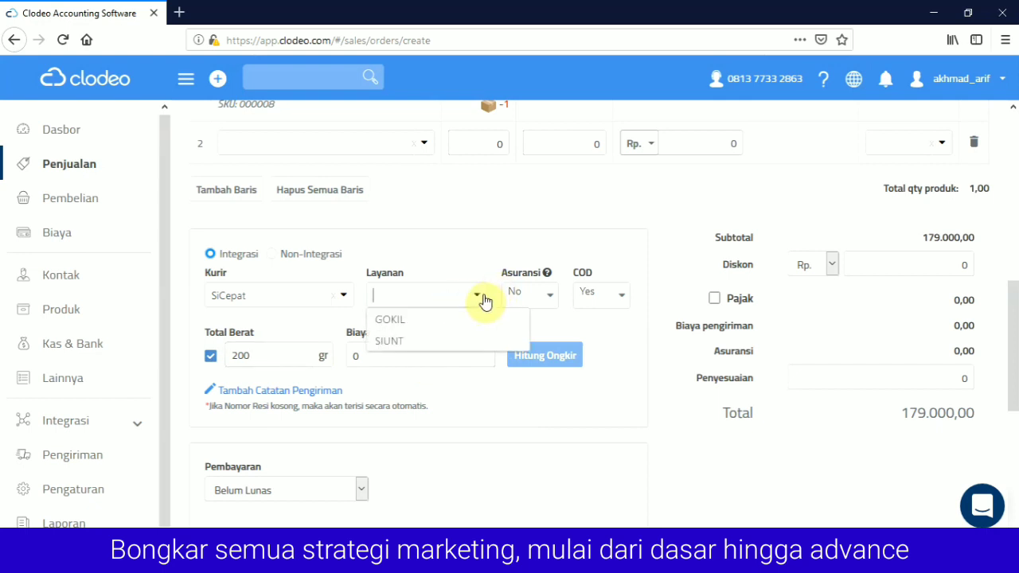
{"action": "left_click", "coordinate": [405, 344]}
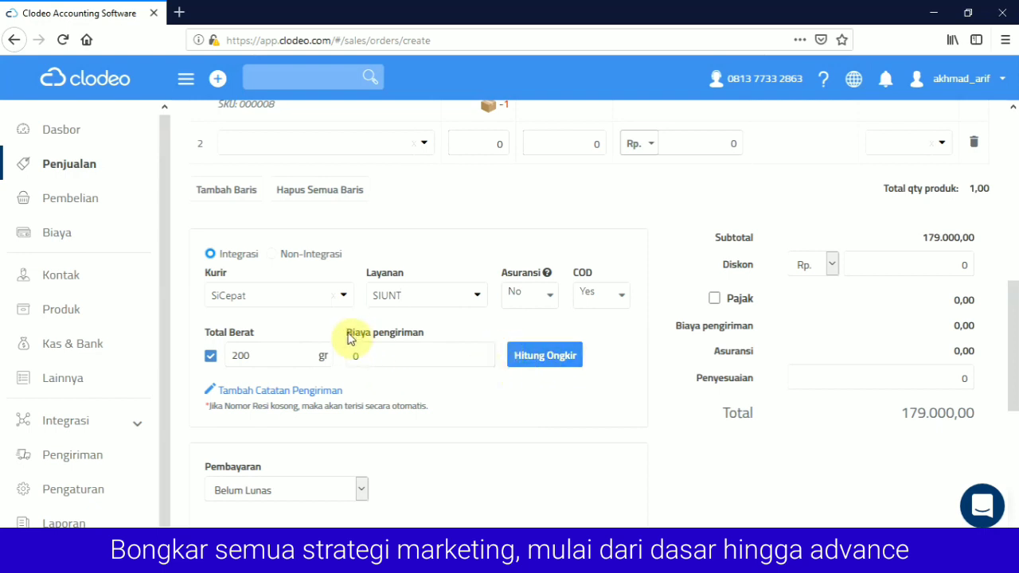
{"action": "left_click", "coordinate": [555, 352]}
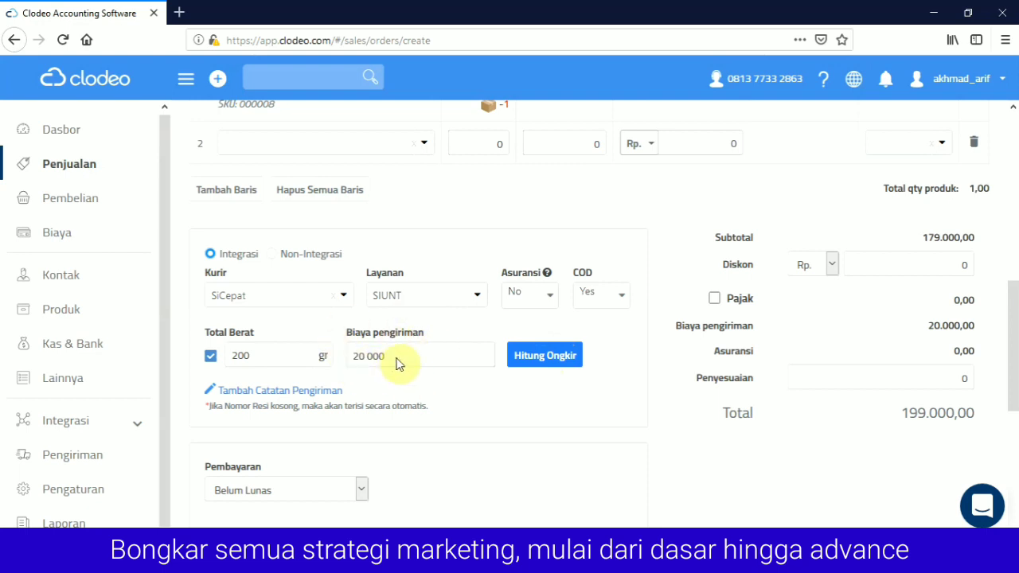
Review the order's customer, shipping and total details and check the payment status options, keeping Belum Lunas
{"action": "scroll", "coordinate": [420, 342], "scroll_direction": "up", "scroll_amount": 8}
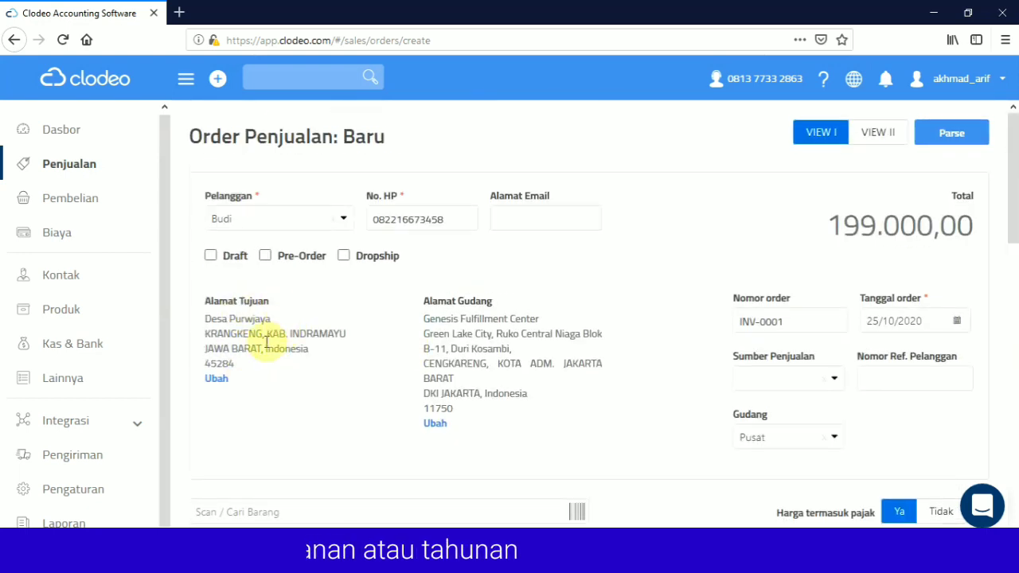
{"action": "scroll", "coordinate": [294, 344], "scroll_direction": "down", "scroll_amount": 3}
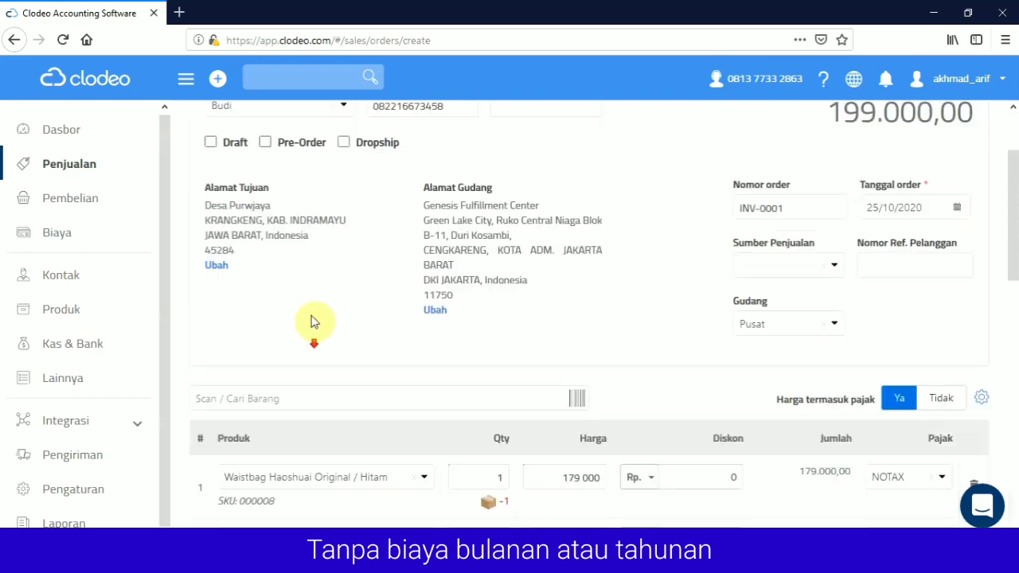
{"action": "scroll", "coordinate": [230, 294], "scroll_direction": "up", "scroll_amount": 1}
{"action": "scroll", "coordinate": [422, 342], "scroll_direction": "down", "scroll_amount": 5}
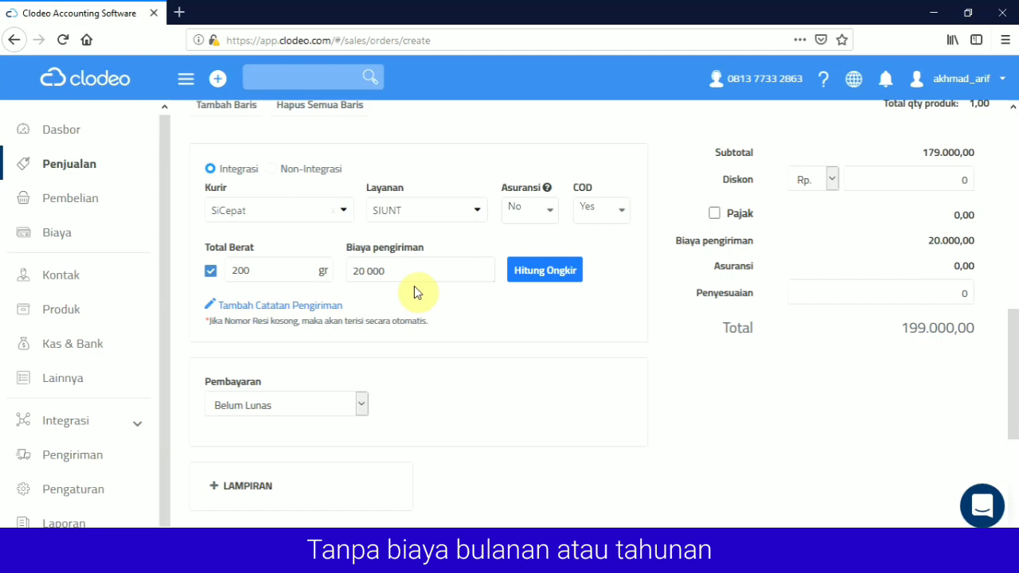
{"action": "scroll", "coordinate": [496, 330], "scroll_direction": "down", "scroll_amount": 2}
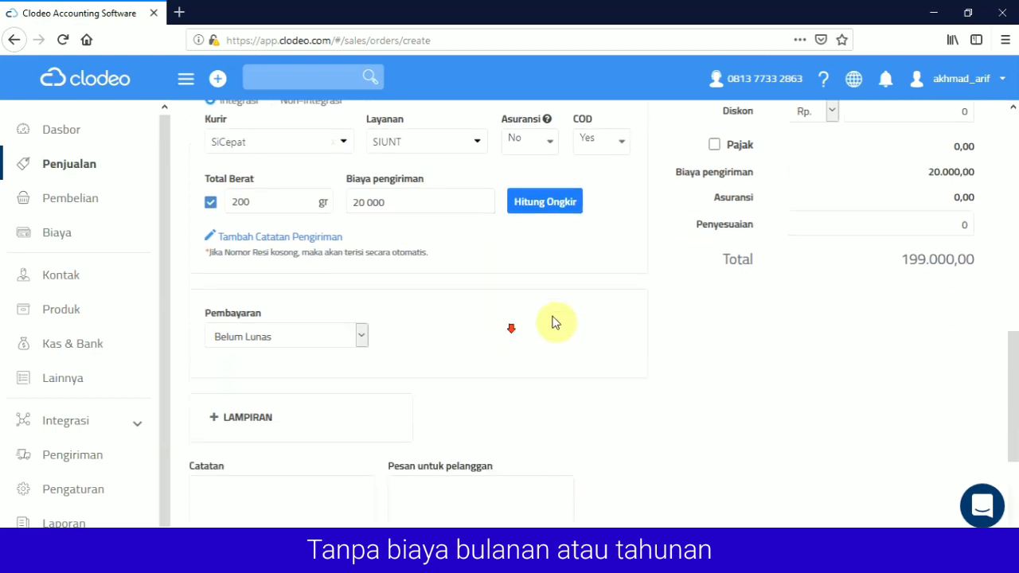
{"action": "left_click", "coordinate": [360, 321]}
{"action": "left_click", "coordinate": [362, 320]}
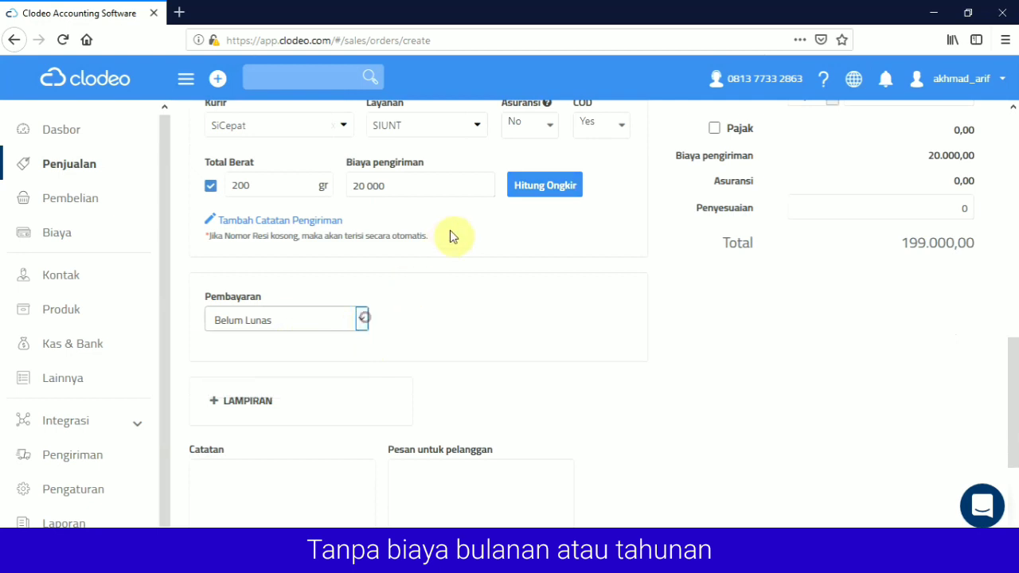
{"action": "scroll", "coordinate": [478, 235], "scroll_direction": "up", "scroll_amount": 2}
{"action": "scroll", "coordinate": [471, 359], "scroll_direction": "down", "scroll_amount": 2}
{"action": "scroll", "coordinate": [486, 356], "scroll_direction": "up", "scroll_amount": 2}
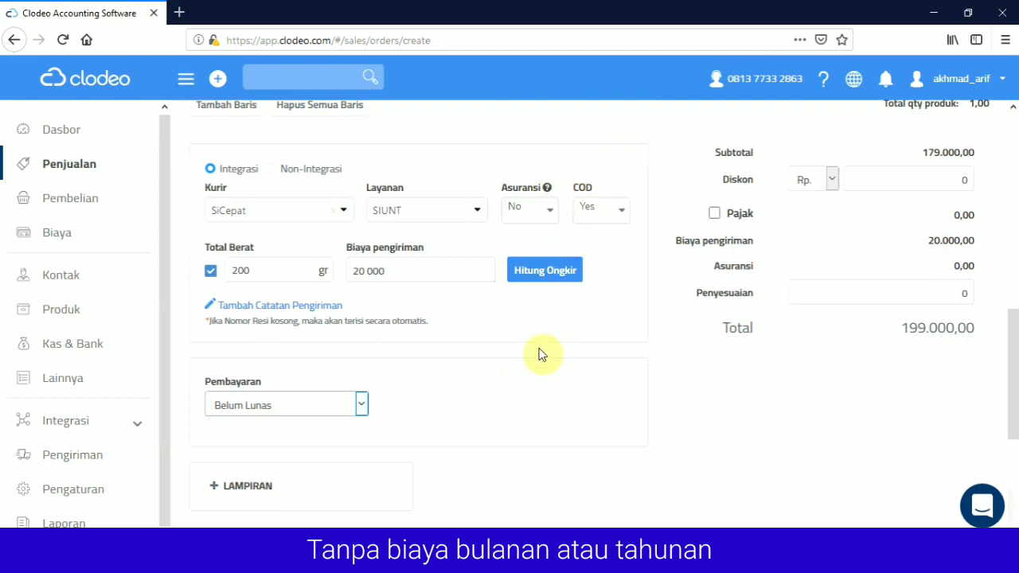
{"action": "left_click", "coordinate": [364, 404]}
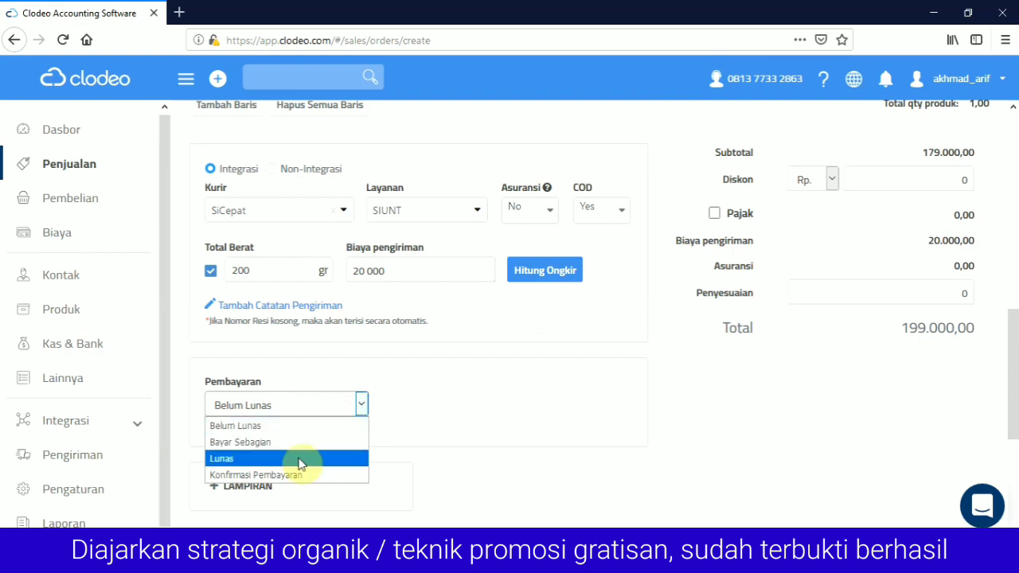
{"action": "left_click", "coordinate": [579, 377]}
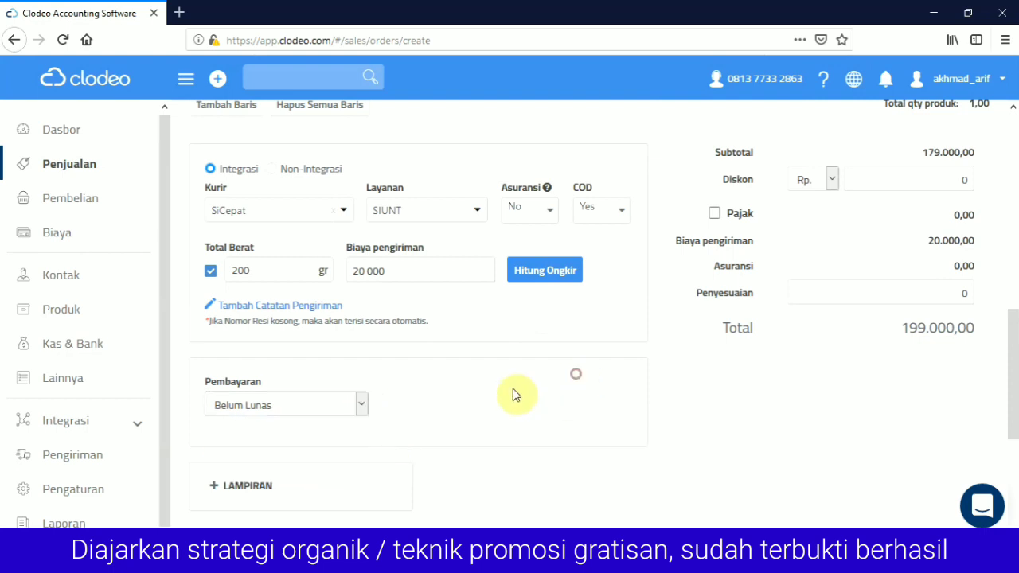
Try a quantity of 2 on the Waistbag Haoshuai Original / Hitam line and return the quantity to 1
{"action": "scroll", "coordinate": [514, 387], "scroll_direction": "up", "scroll_amount": 1}
{"action": "scroll", "coordinate": [519, 380], "scroll_direction": "up", "scroll_amount": 1}
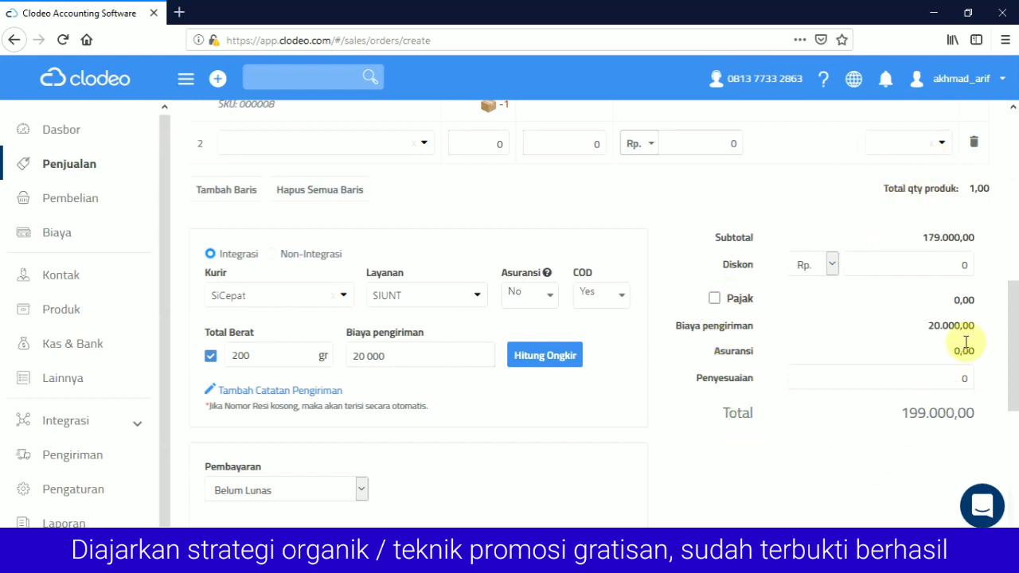
{"action": "scroll", "coordinate": [898, 280], "scroll_direction": "up", "scroll_amount": 2}
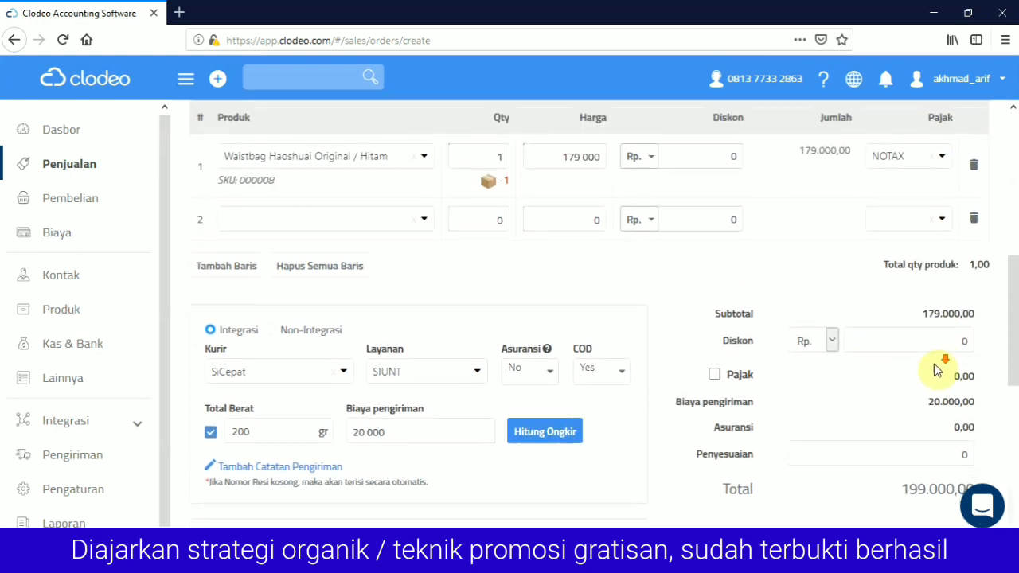
{"action": "scroll", "coordinate": [932, 364], "scroll_direction": "down", "scroll_amount": 2}
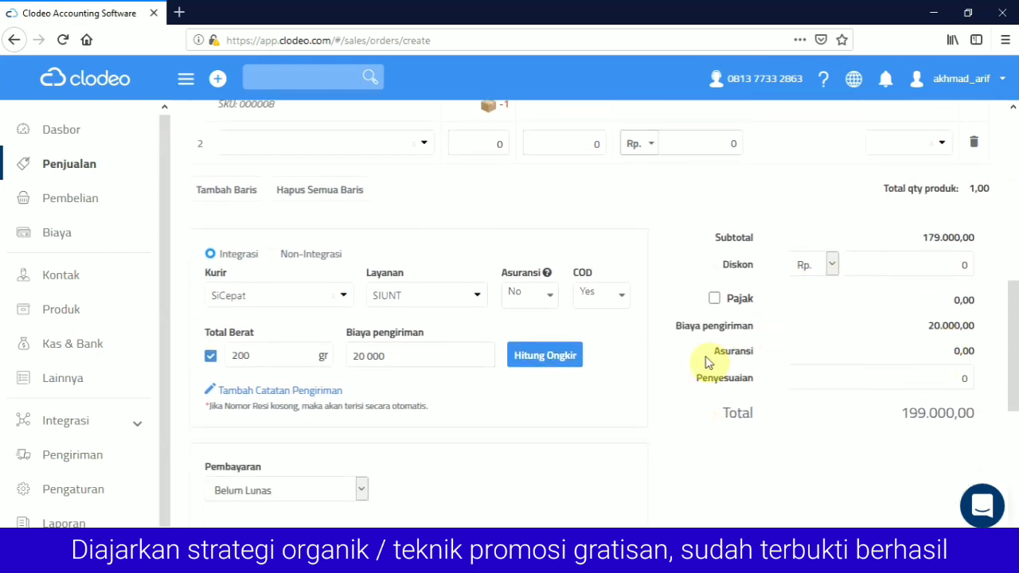
{"action": "scroll", "coordinate": [919, 234], "scroll_direction": "up", "scroll_amount": 2}
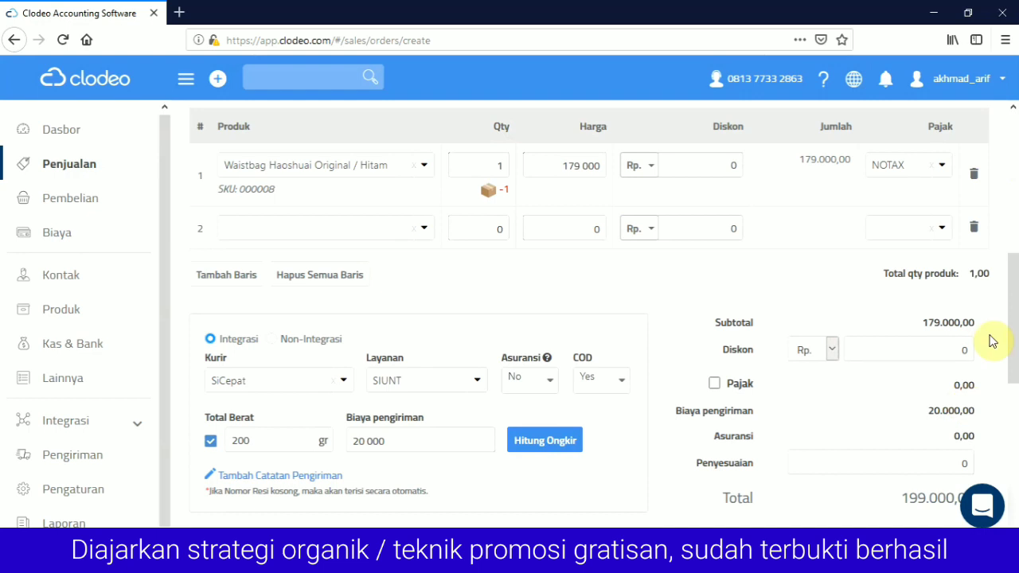
{"action": "left_click", "coordinate": [505, 171]}
{"action": "key", "text": "BackSpace"}
{"action": "type", "text": "2"}
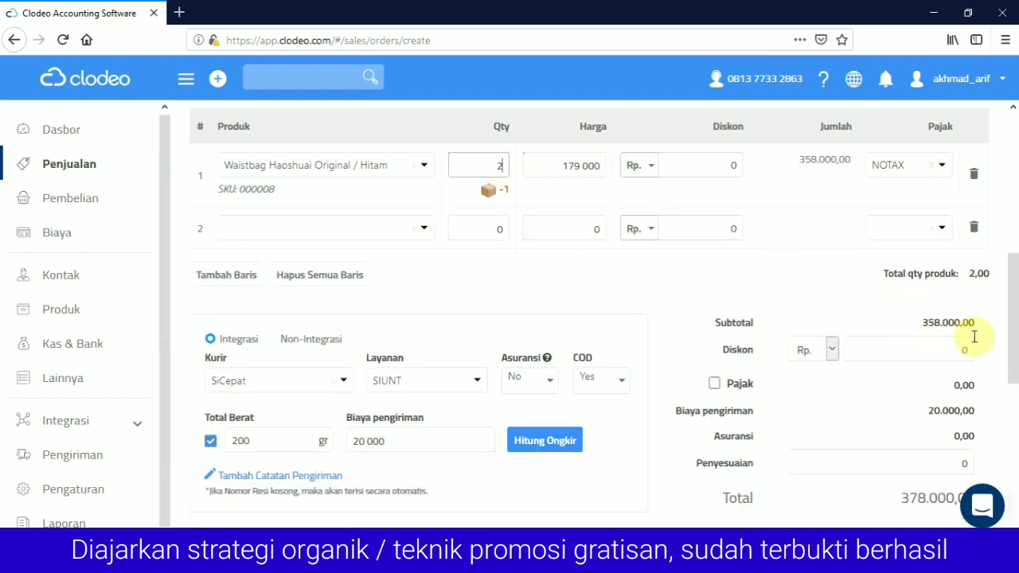
{"action": "left_click", "coordinate": [460, 171]}
{"action": "key", "text": "BackSpace"}
{"action": "type", "text": "1"}
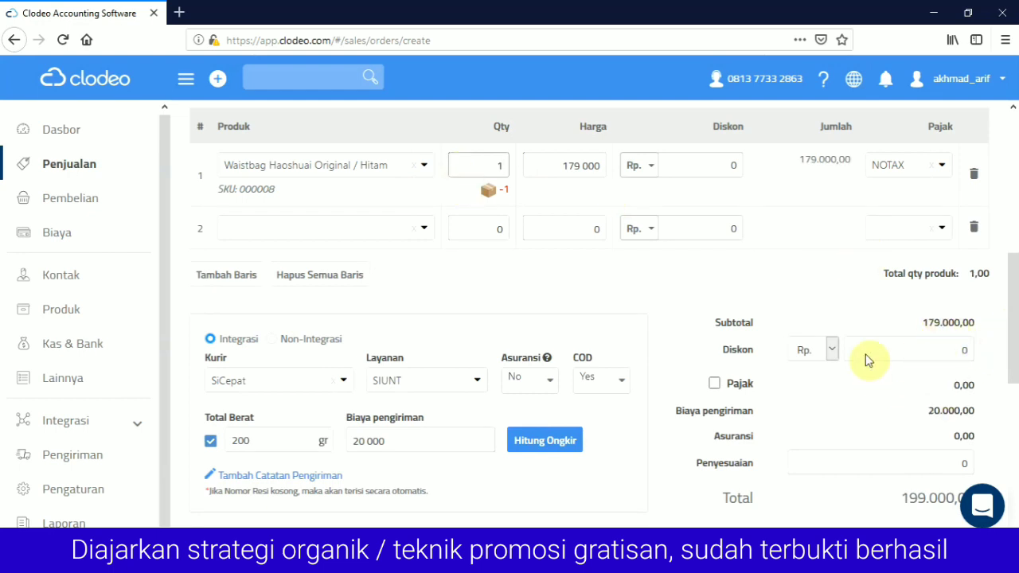
Try the % unit for the order discount, switch back to Rp. and set the discount to 10 000
{"action": "scroll", "coordinate": [812, 390], "scroll_direction": "down", "scroll_amount": 1}
{"action": "scroll", "coordinate": [812, 390], "scroll_direction": "down", "scroll_amount": 1}
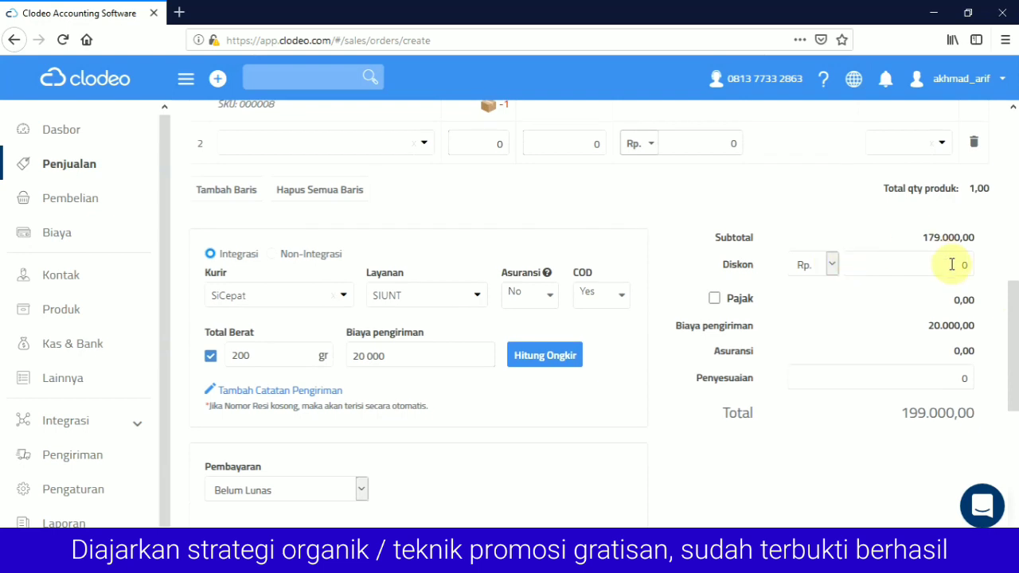
{"action": "left_click", "coordinate": [961, 265]}
{"action": "left_click", "coordinate": [832, 265]}
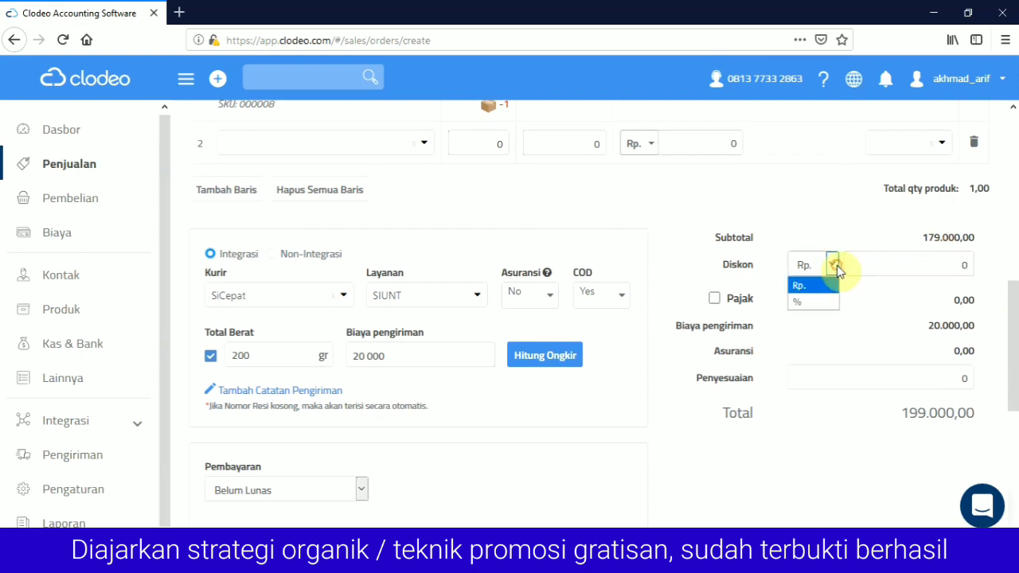
{"action": "left_click", "coordinate": [810, 311]}
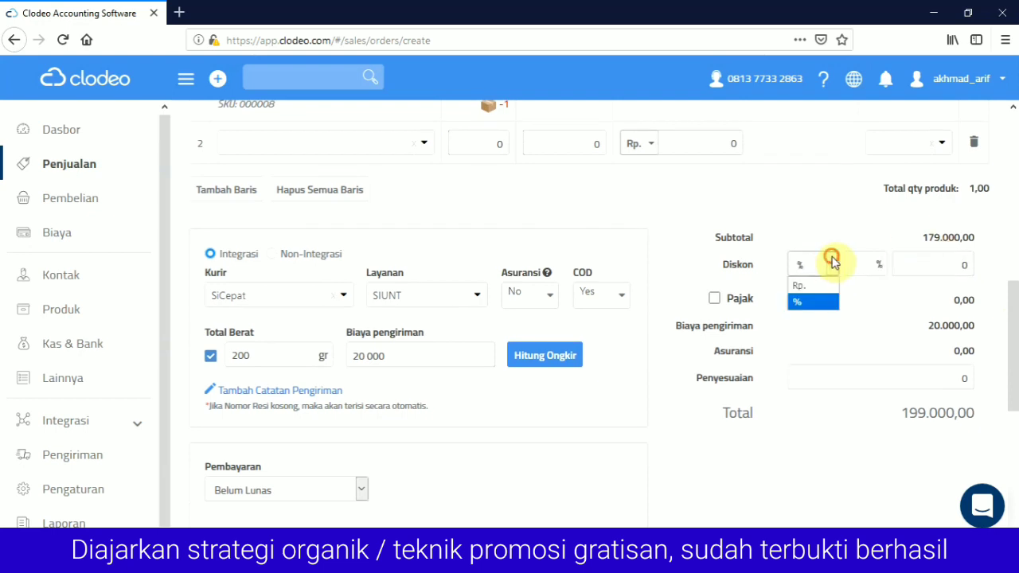
{"action": "left_click", "coordinate": [824, 287]}
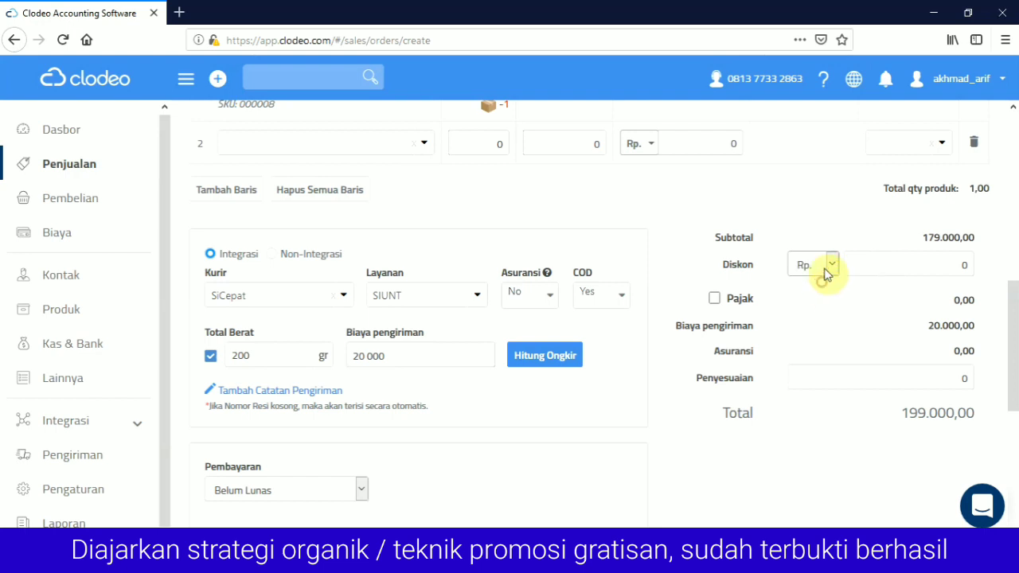
{"action": "left_click", "coordinate": [968, 265]}
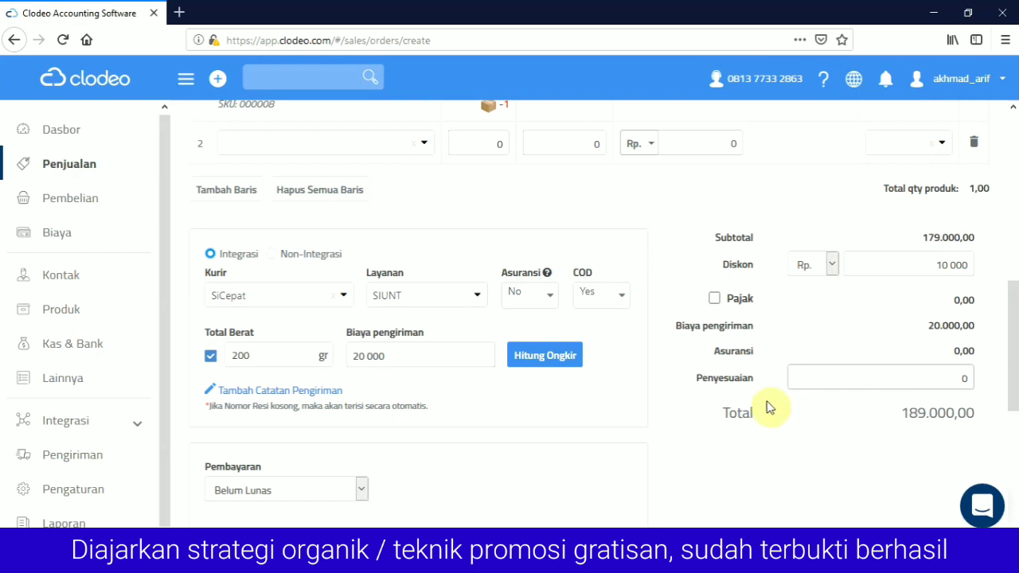
Set the order's adjustment (Penyesuaian) to 5 000 and apply it to the total
{"action": "left_click", "coordinate": [963, 377]}
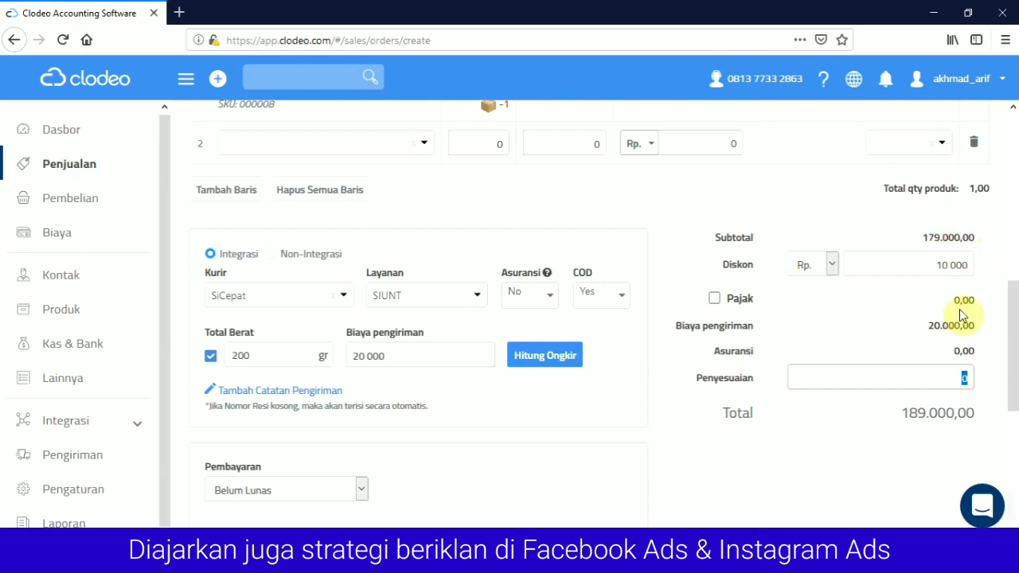
{"action": "double_click", "coordinate": [966, 377]}
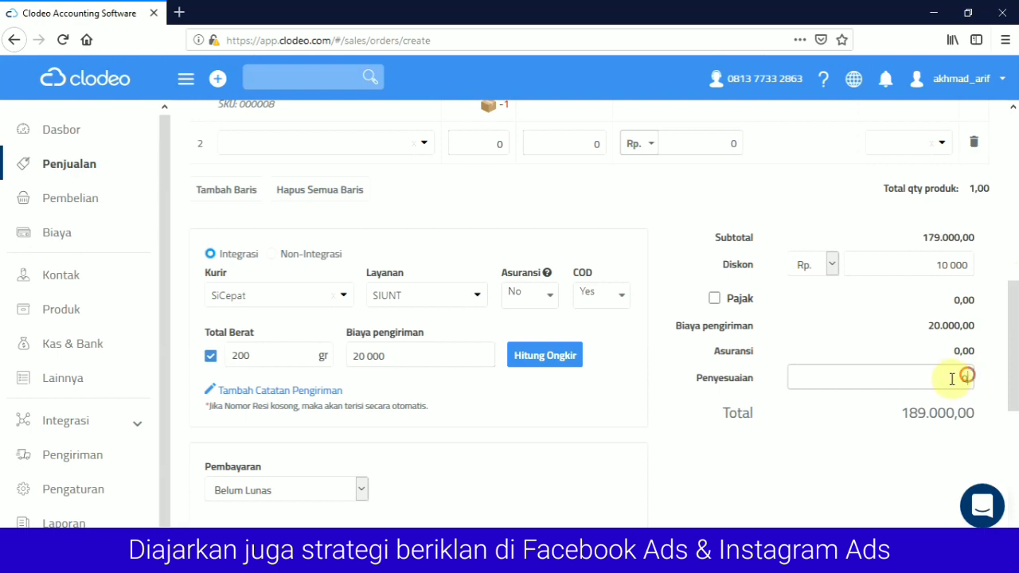
{"action": "key", "text": "BackSpace"}
{"action": "type", "text": "5 000"}
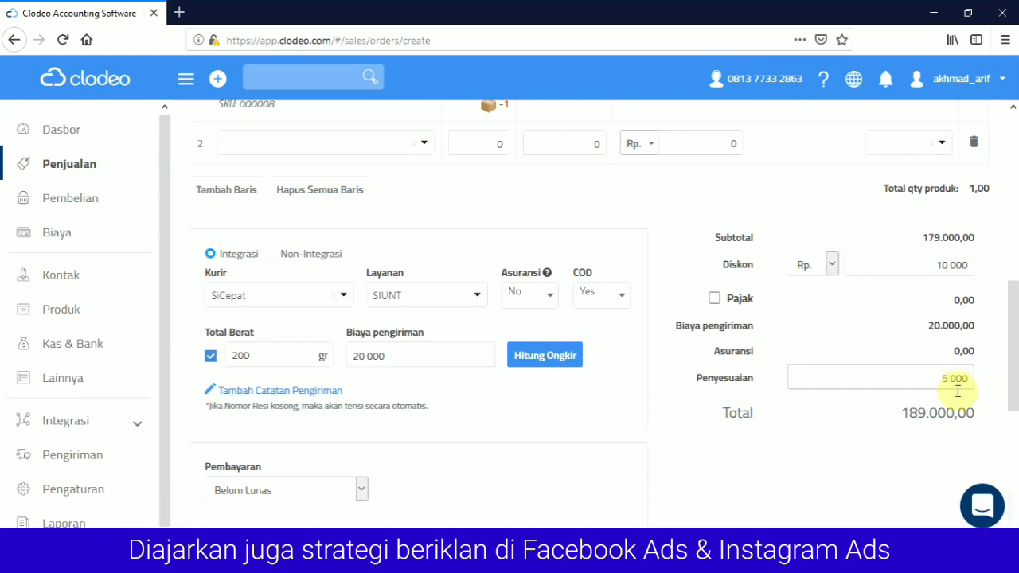
{"action": "left_click", "coordinate": [920, 430]}
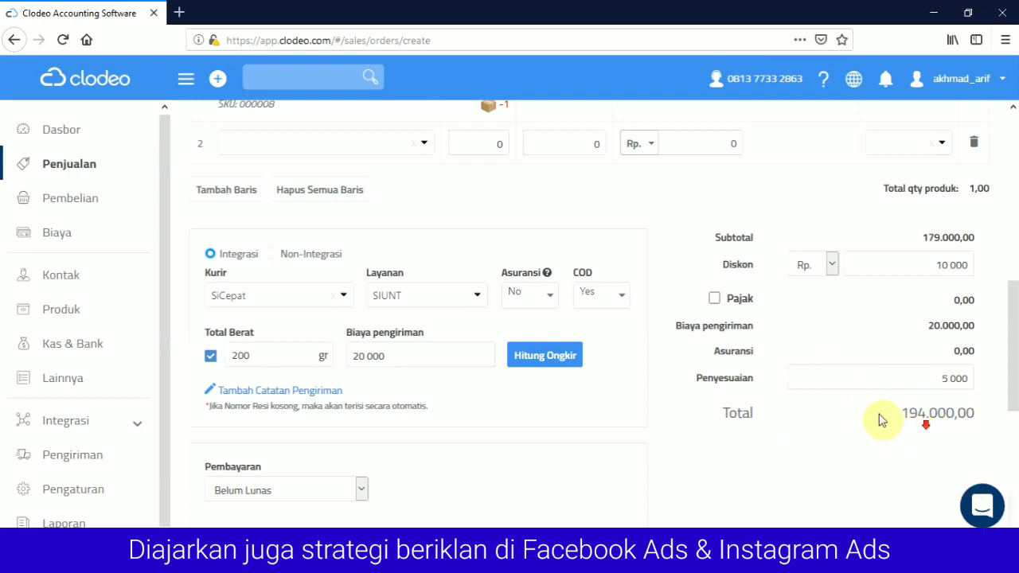
Look over the attachment, notes, customer message and print options of the order, leaving the text fields empty and Print Shipping Label off
{"action": "scroll", "coordinate": [876, 414], "scroll_direction": "down", "scroll_amount": 5}
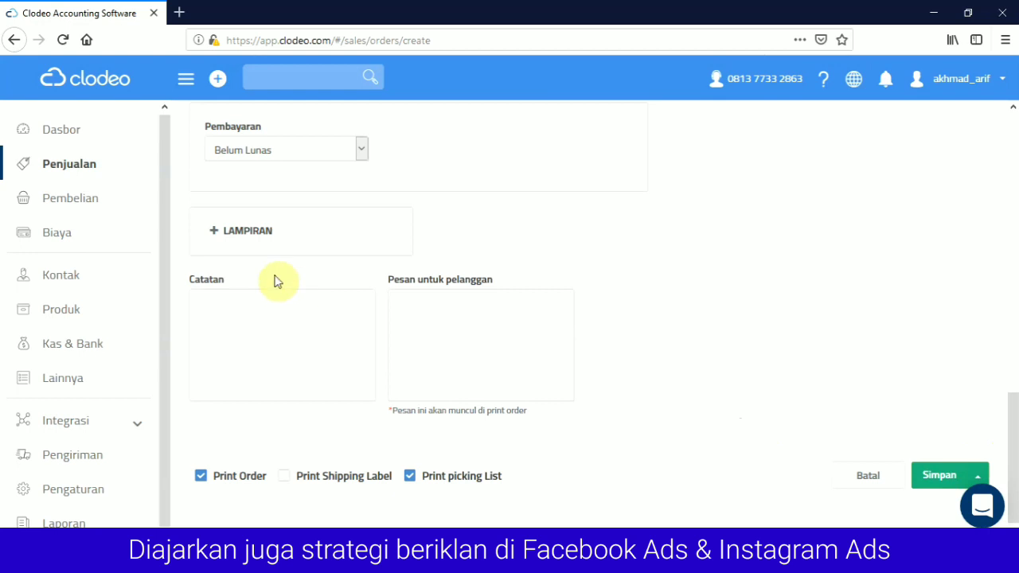
{"action": "left_click", "coordinate": [215, 232]}
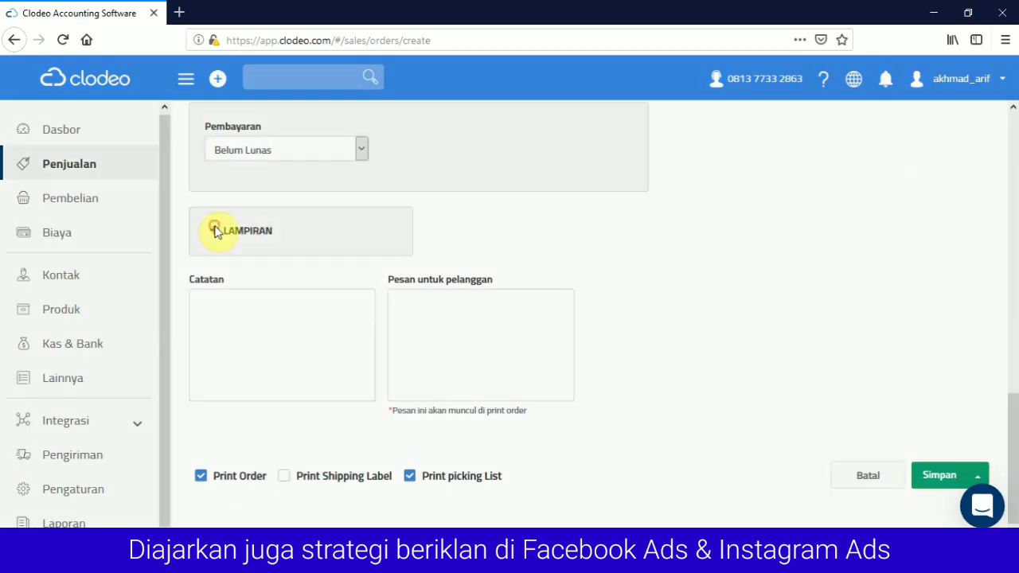
{"action": "left_click", "coordinate": [700, 109]}
{"action": "left_click", "coordinate": [275, 327]}
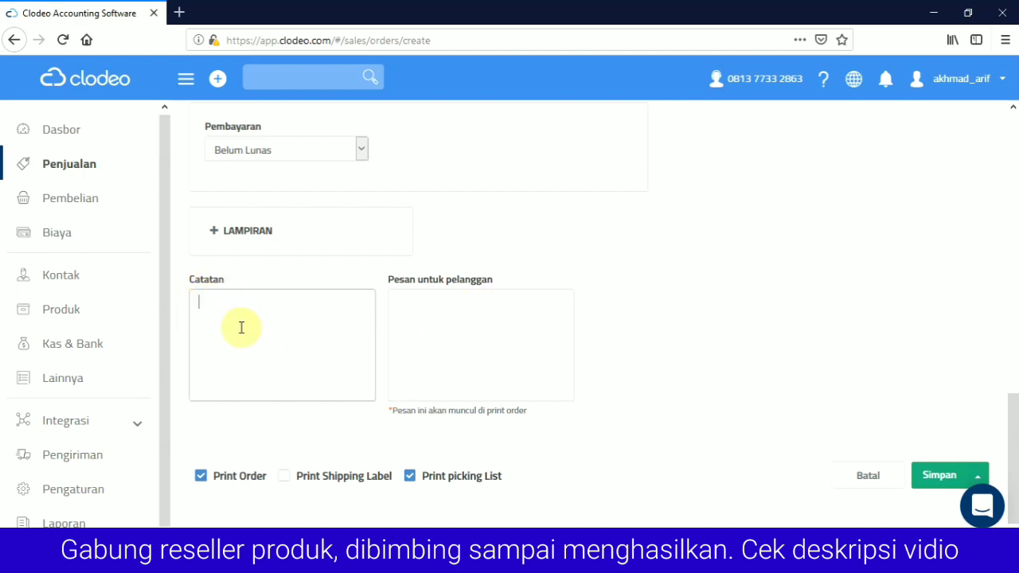
{"action": "scroll", "coordinate": [682, 341], "scroll_direction": "up", "scroll_amount": 1}
{"action": "scroll", "coordinate": [311, 374], "scroll_direction": "up", "scroll_amount": 1}
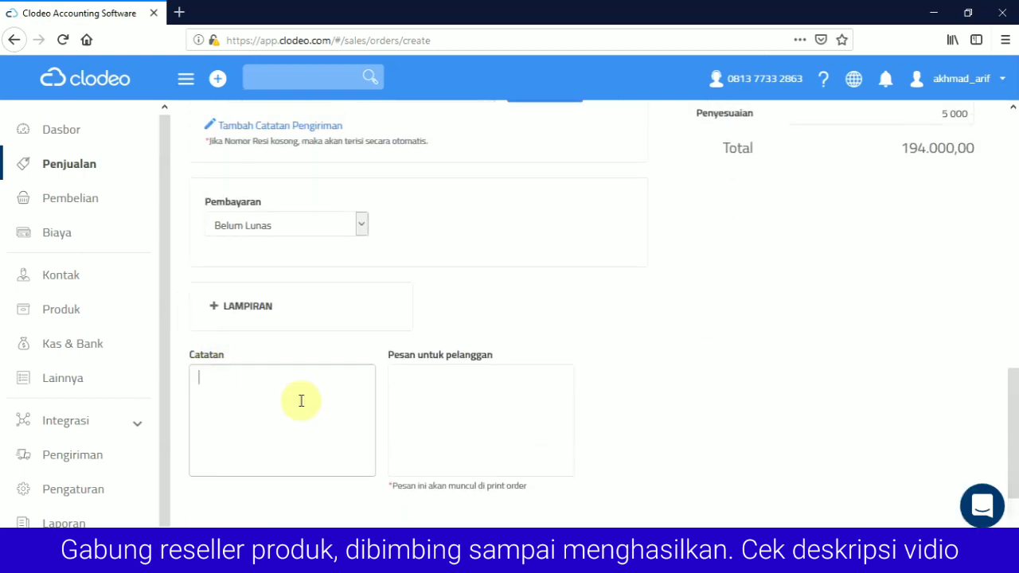
{"action": "scroll", "coordinate": [300, 401], "scroll_direction": "down", "scroll_amount": 2}
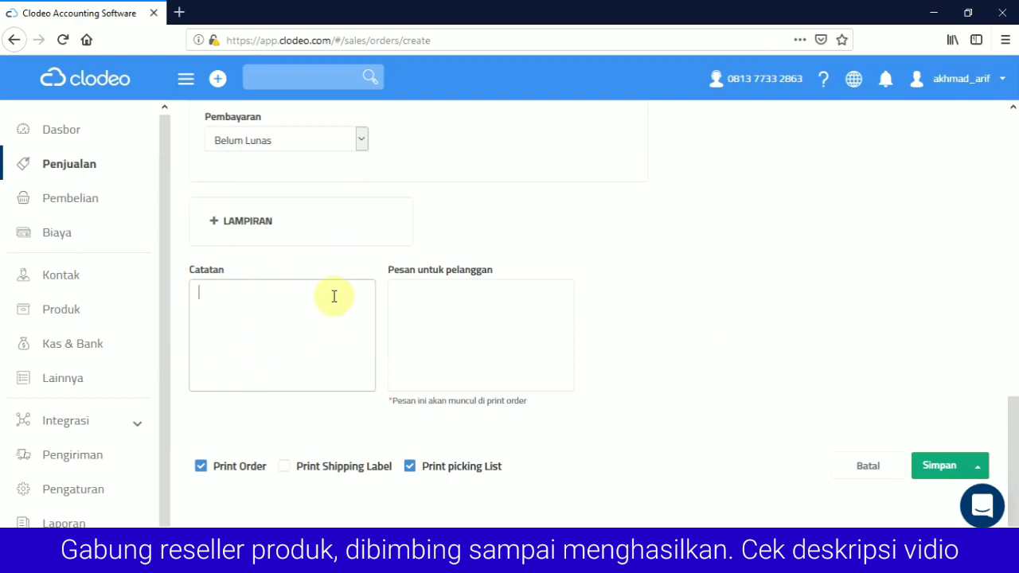
{"action": "left_click", "coordinate": [507, 319]}
{"action": "left_click", "coordinate": [482, 310]}
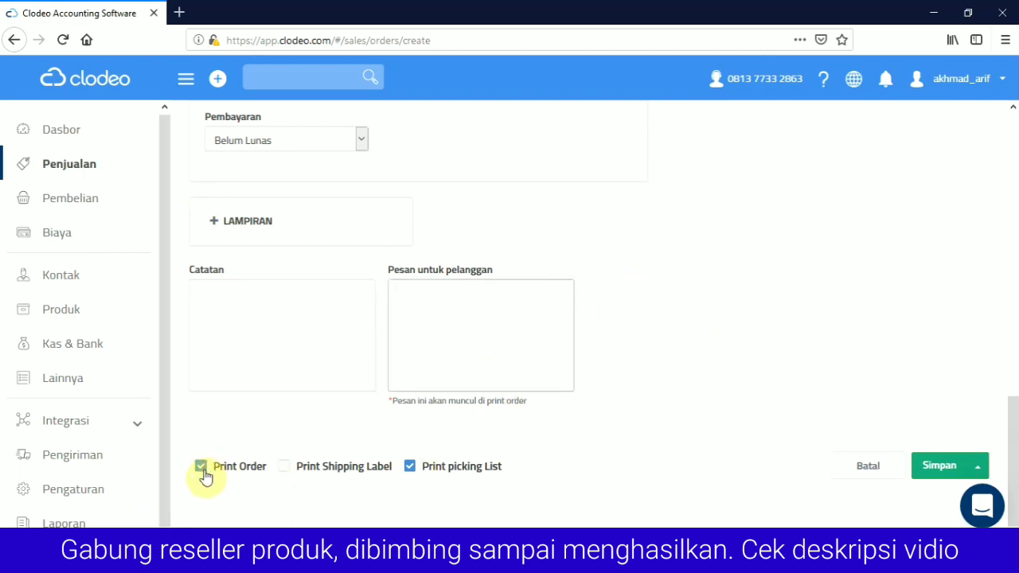
{"action": "left_click", "coordinate": [285, 467]}
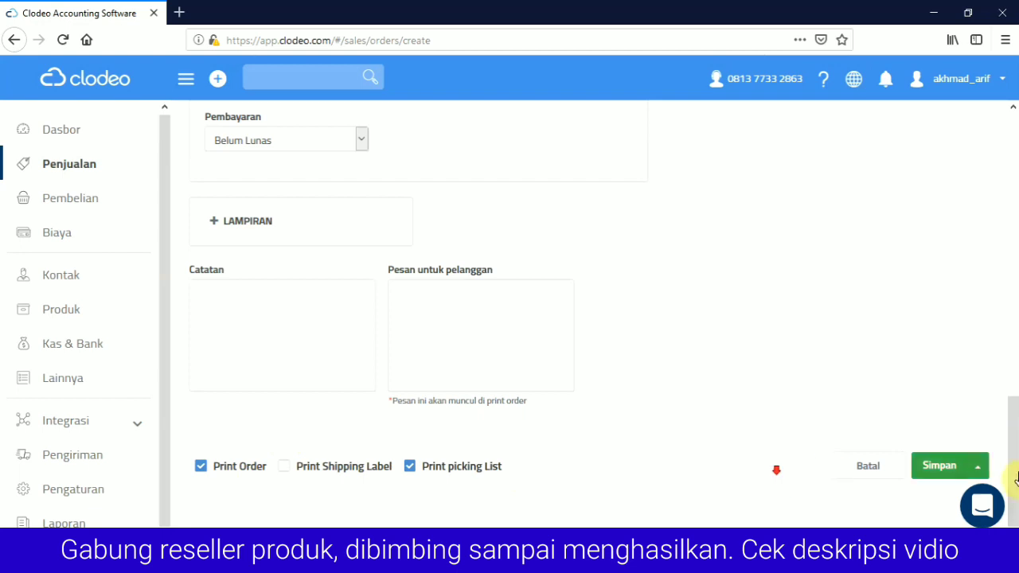
Save the sales order with Print Order and Print picking List enabled, and dismiss the browser's blocked pop-up notice
{"action": "left_click", "coordinate": [939, 467]}
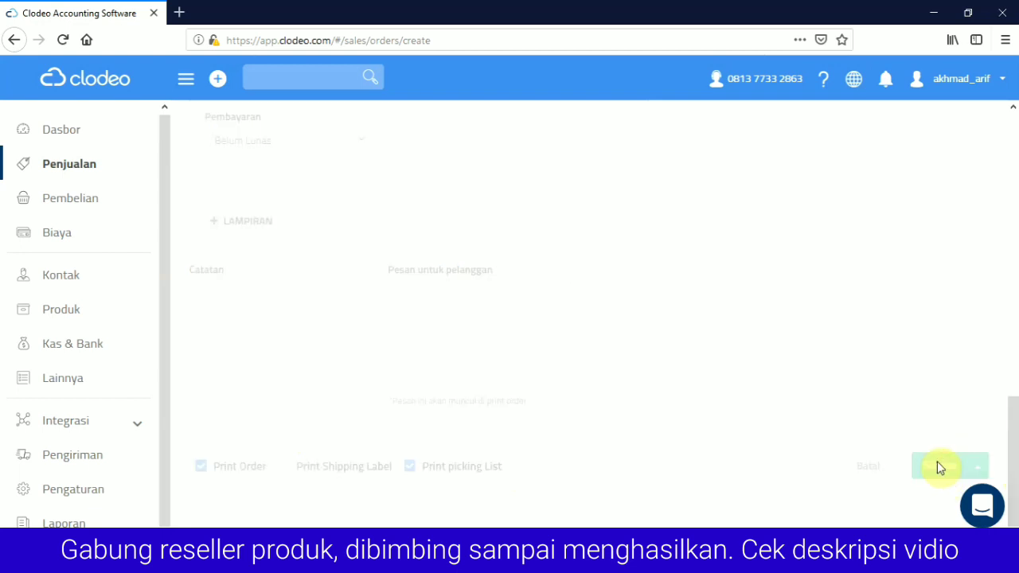
{"action": "scroll", "coordinate": [690, 390], "scroll_direction": "up", "scroll_amount": 10}
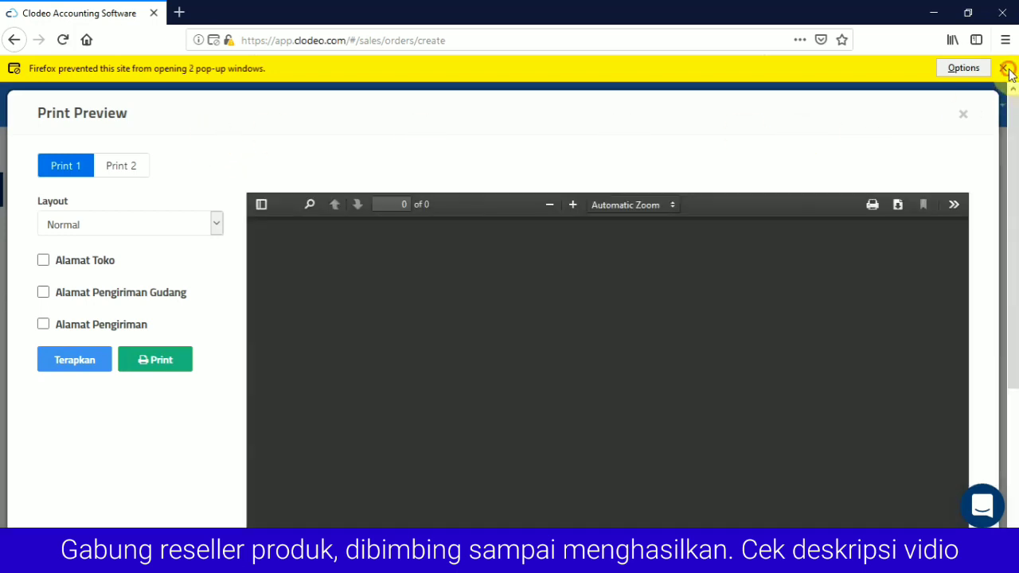
{"action": "left_click", "coordinate": [1007, 69]}
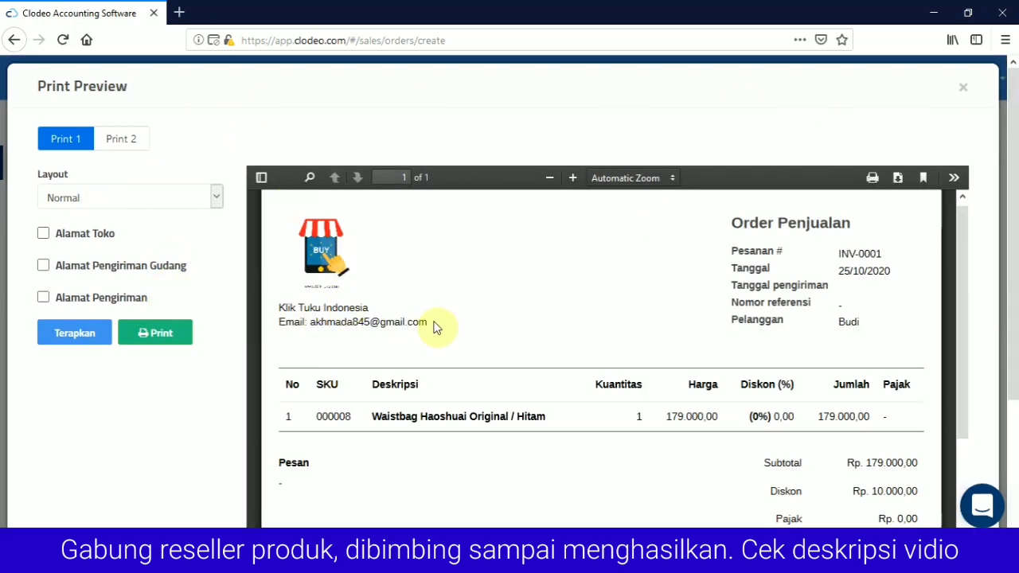
Examine the sales order's print preview from the header to the totals
{"action": "scroll", "coordinate": [461, 326], "scroll_direction": "down", "scroll_amount": 2}
{"action": "scroll", "coordinate": [581, 323], "scroll_direction": "up", "scroll_amount": 2}
{"action": "scroll", "coordinate": [645, 323], "scroll_direction": "down", "scroll_amount": 1}
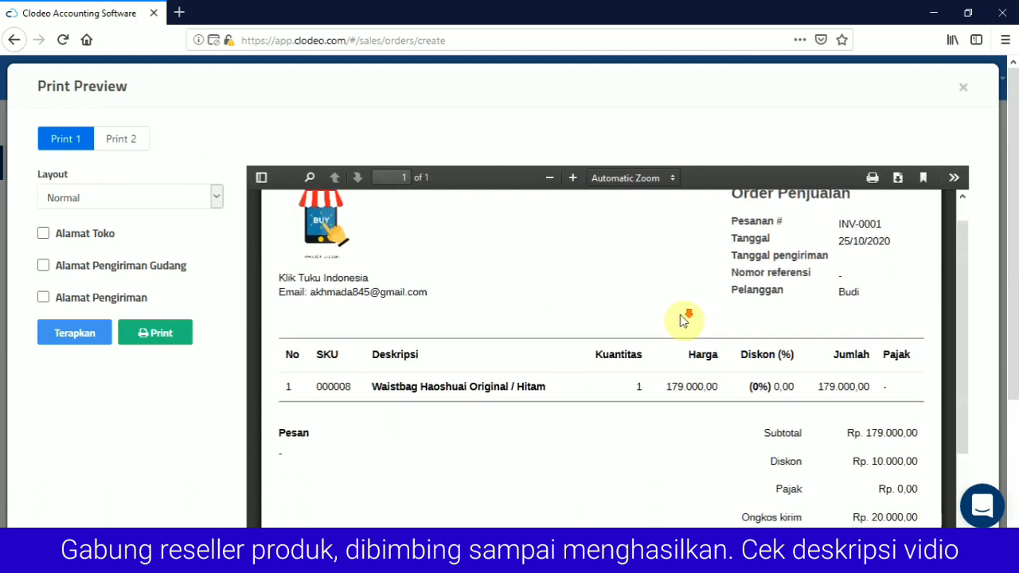
{"action": "scroll", "coordinate": [739, 324], "scroll_direction": "down", "scroll_amount": 5}
{"action": "scroll", "coordinate": [744, 325], "scroll_direction": "up", "scroll_amount": 5}
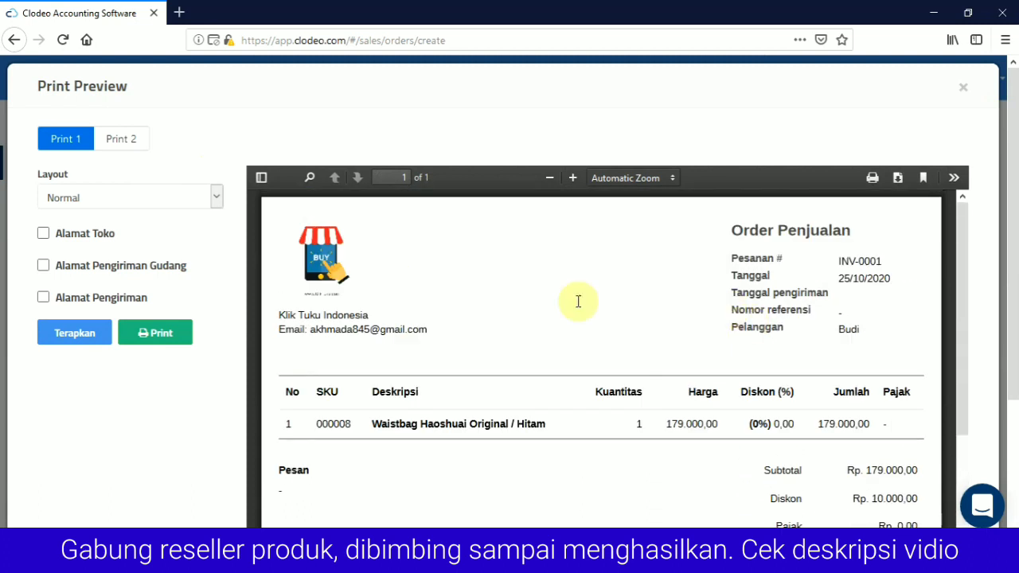
Set the print layout to Landscape, include Alamat Toko, Alamat Pengiriman Gudang and Alamat Pengiriman, and apply these settings to the order printout
{"action": "scroll", "coordinate": [462, 316], "scroll_direction": "down", "scroll_amount": 4}
{"action": "scroll", "coordinate": [689, 364], "scroll_direction": "up", "scroll_amount": 4}
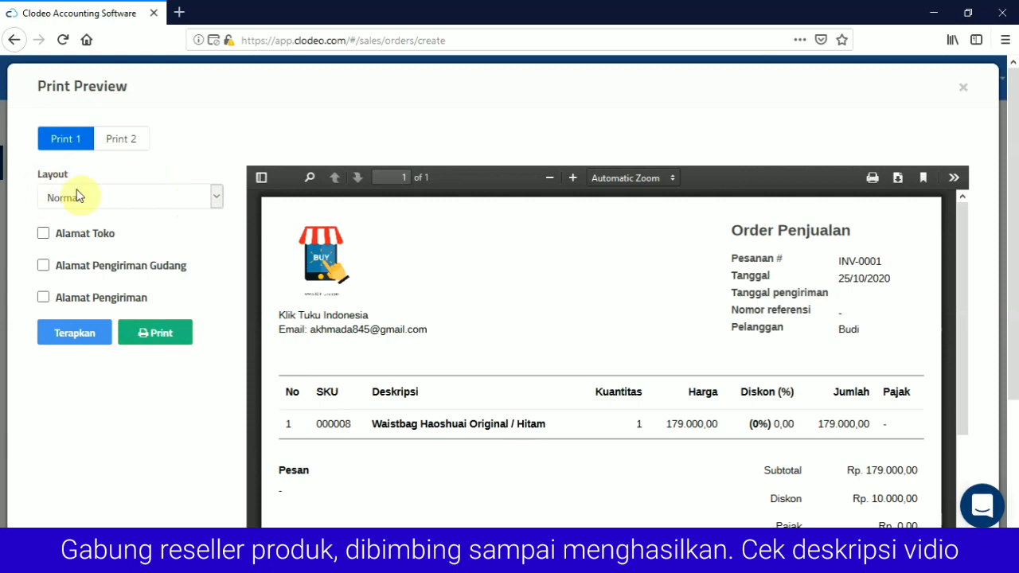
{"action": "left_click", "coordinate": [219, 197]}
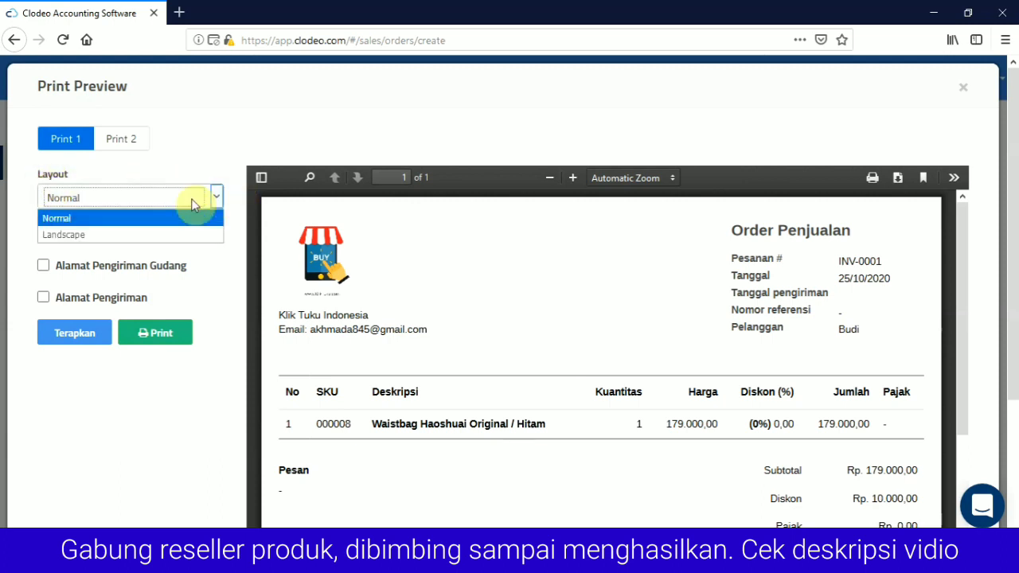
{"action": "left_click", "coordinate": [146, 235]}
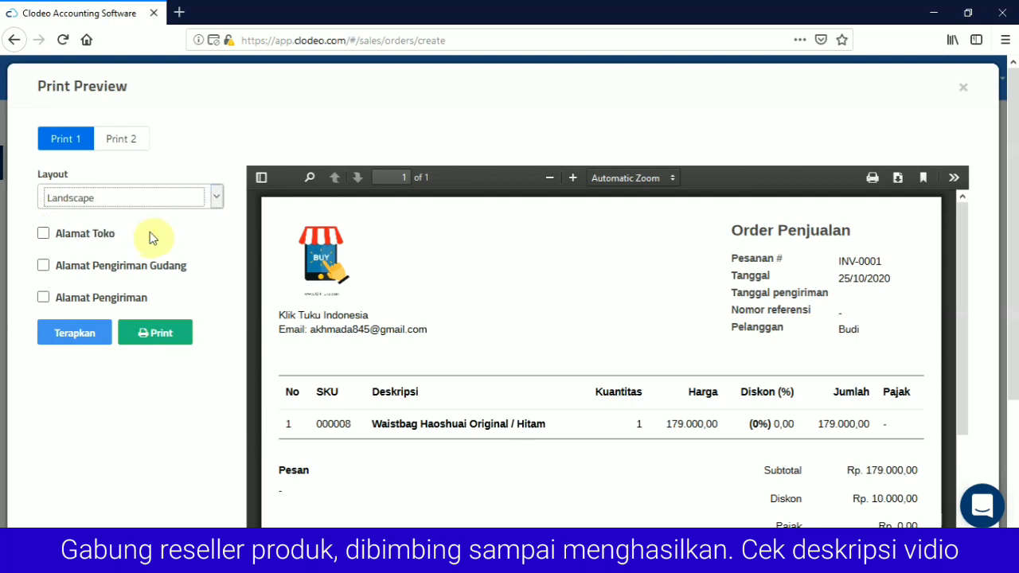
{"action": "scroll", "coordinate": [528, 227], "scroll_direction": "down", "scroll_amount": 6}
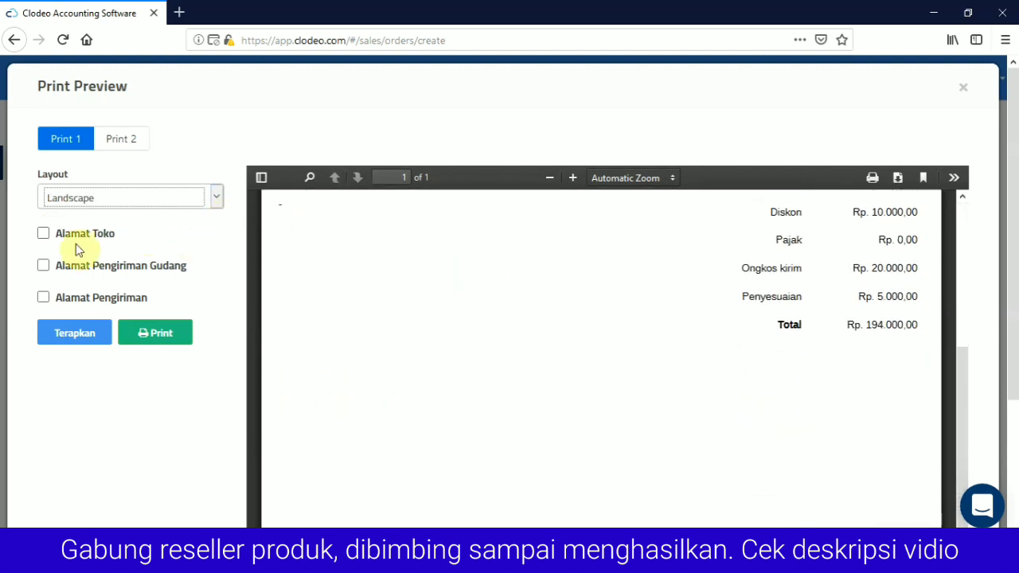
{"action": "left_click", "coordinate": [41, 233]}
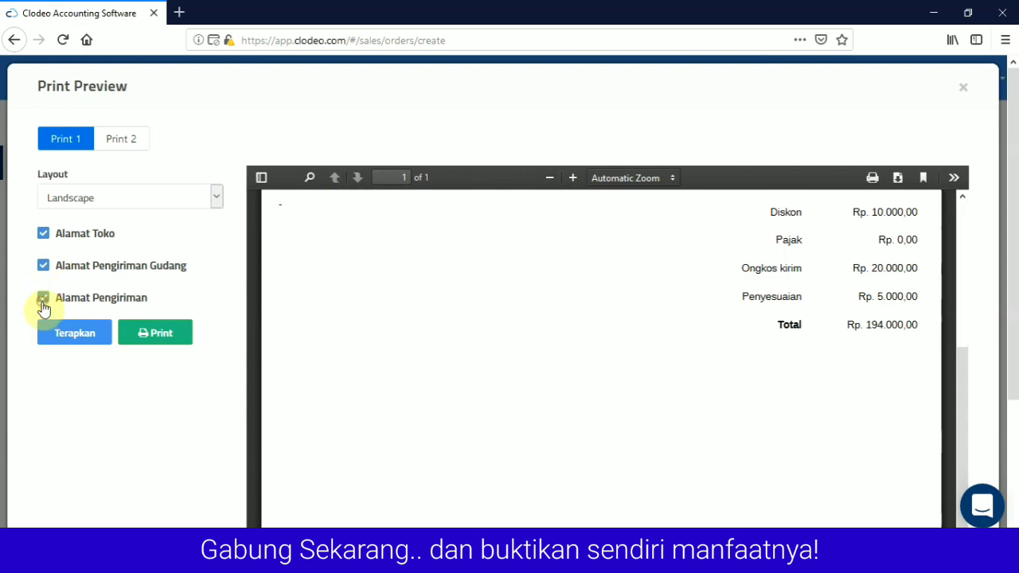
{"action": "left_click", "coordinate": [82, 339]}
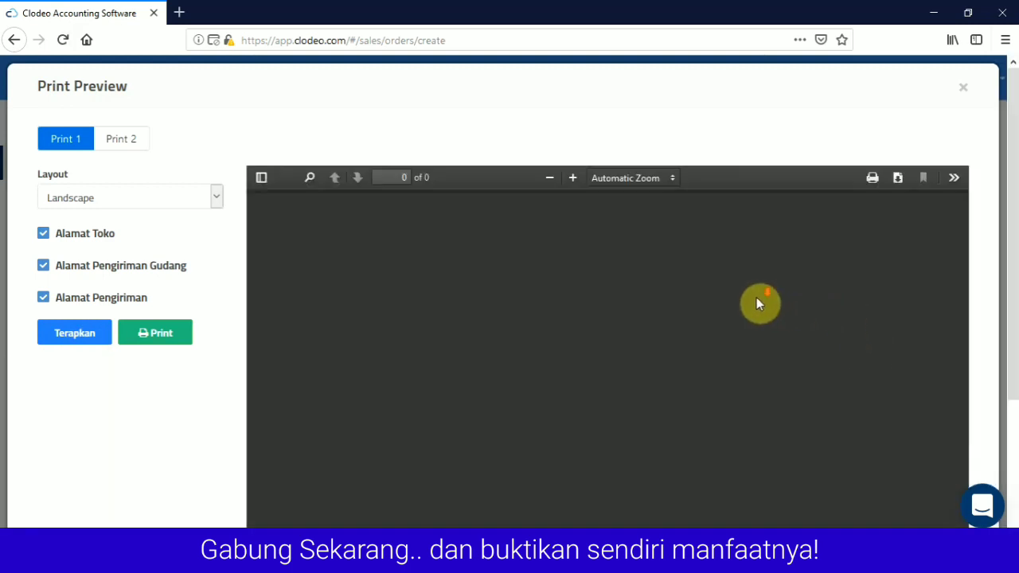
Examine the landscape order printout, from the store, warehouse and delivery addresses down to the product line and totals
{"action": "scroll", "coordinate": [836, 313], "scroll_direction": "down", "scroll_amount": 2}
{"action": "scroll", "coordinate": [842, 307], "scroll_direction": "up", "scroll_amount": 2}
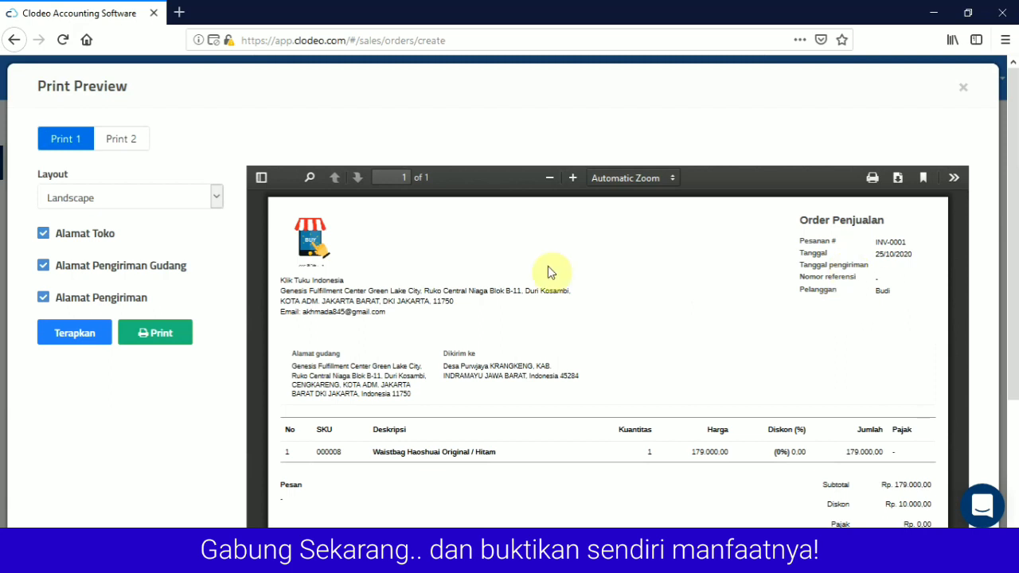
{"action": "scroll", "coordinate": [421, 268], "scroll_direction": "down", "scroll_amount": 3}
{"action": "scroll", "coordinate": [960, 296], "scroll_direction": "up", "scroll_amount": 3}
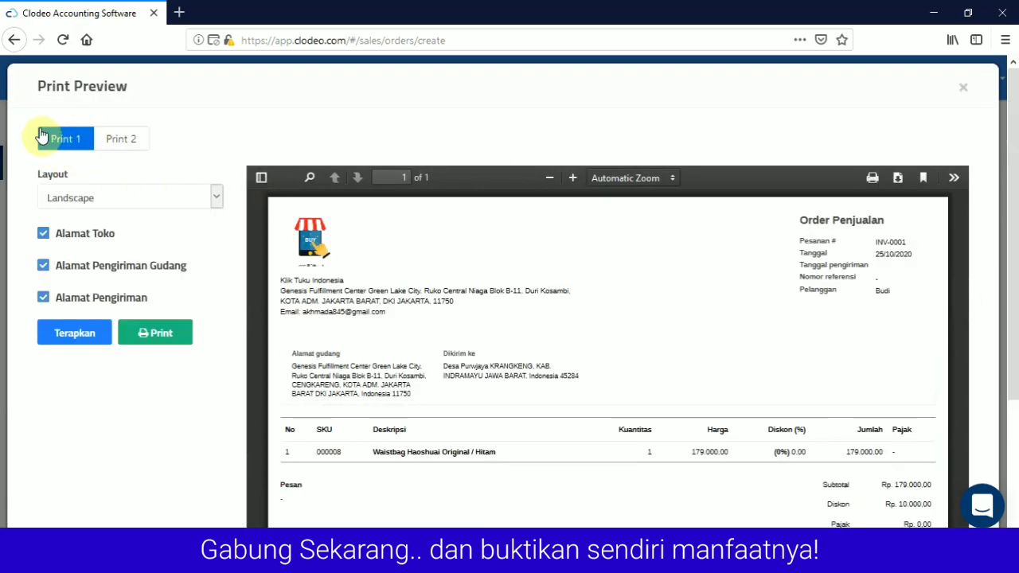
{"action": "scroll", "coordinate": [748, 255], "scroll_direction": "down", "scroll_amount": 1}
{"action": "scroll", "coordinate": [768, 255], "scroll_direction": "down", "scroll_amount": 2}
{"action": "scroll", "coordinate": [785, 255], "scroll_direction": "up", "scroll_amount": 4}
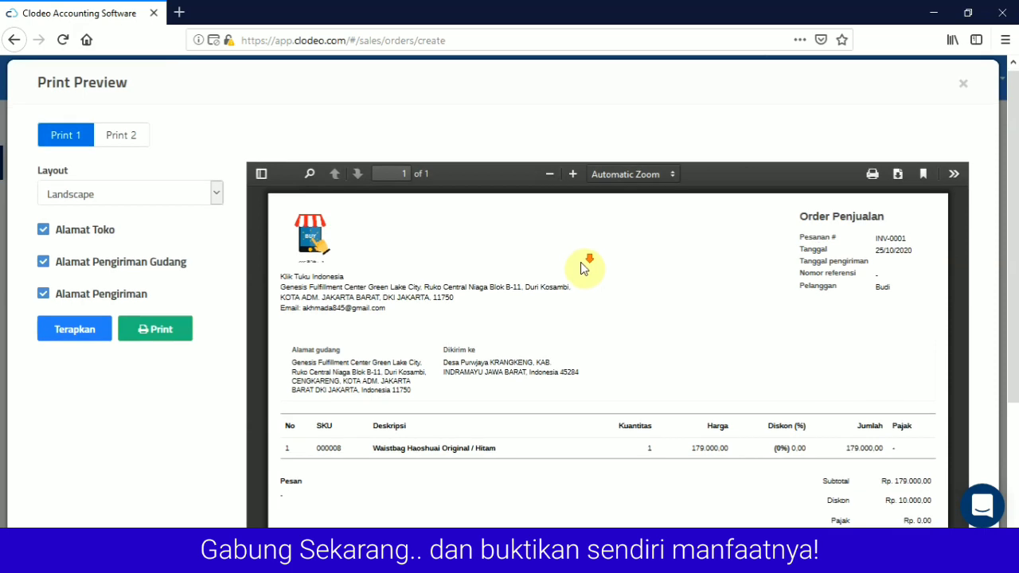
{"action": "scroll", "coordinate": [584, 257], "scroll_direction": "down", "scroll_amount": 2}
{"action": "scroll", "coordinate": [210, 172], "scroll_direction": "up", "scroll_amount": 2}
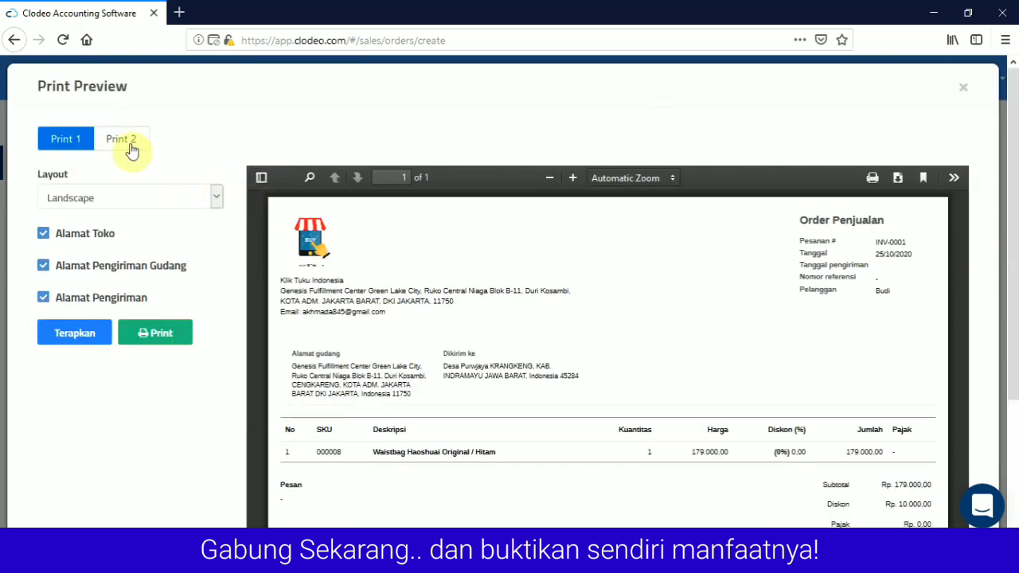
Close the order's print preview and return to the sales order list
{"action": "left_click", "coordinate": [960, 90]}
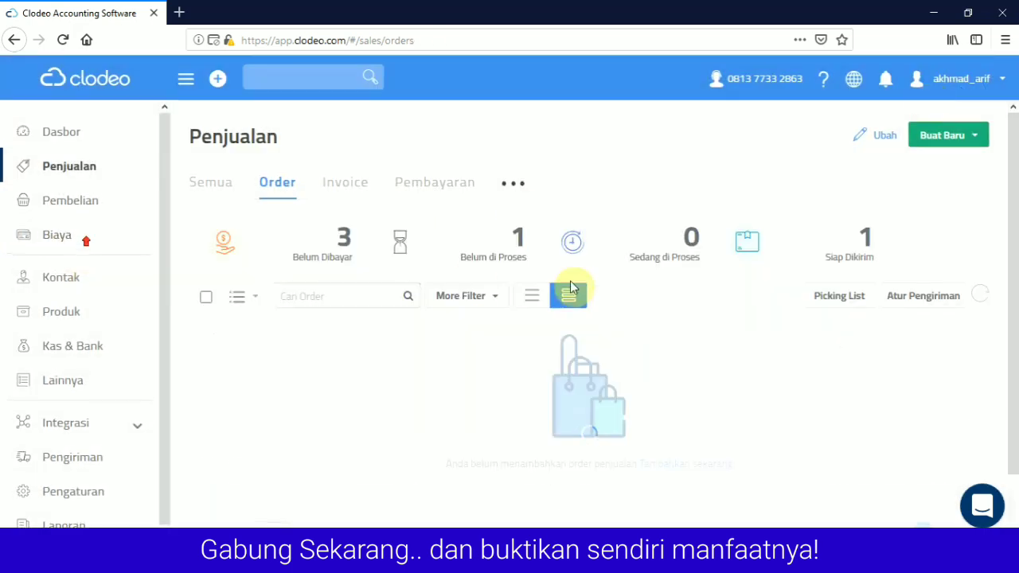
{"action": "scroll", "coordinate": [694, 302], "scroll_direction": "down", "scroll_amount": 1}
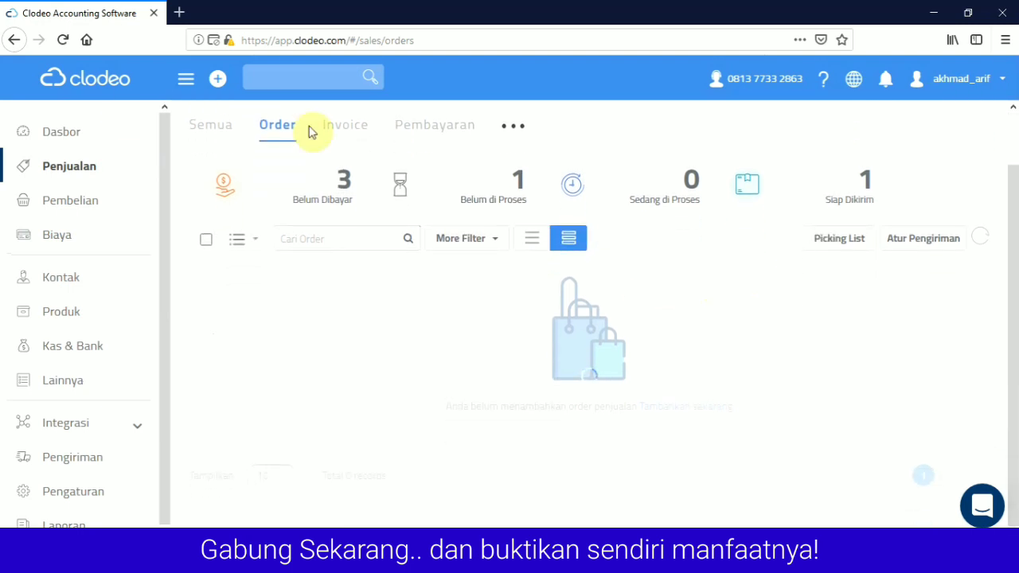
{"action": "scroll", "coordinate": [541, 255], "scroll_direction": "up", "scroll_amount": 1}
{"action": "scroll", "coordinate": [1015, 265], "scroll_direction": "down", "scroll_amount": 1}
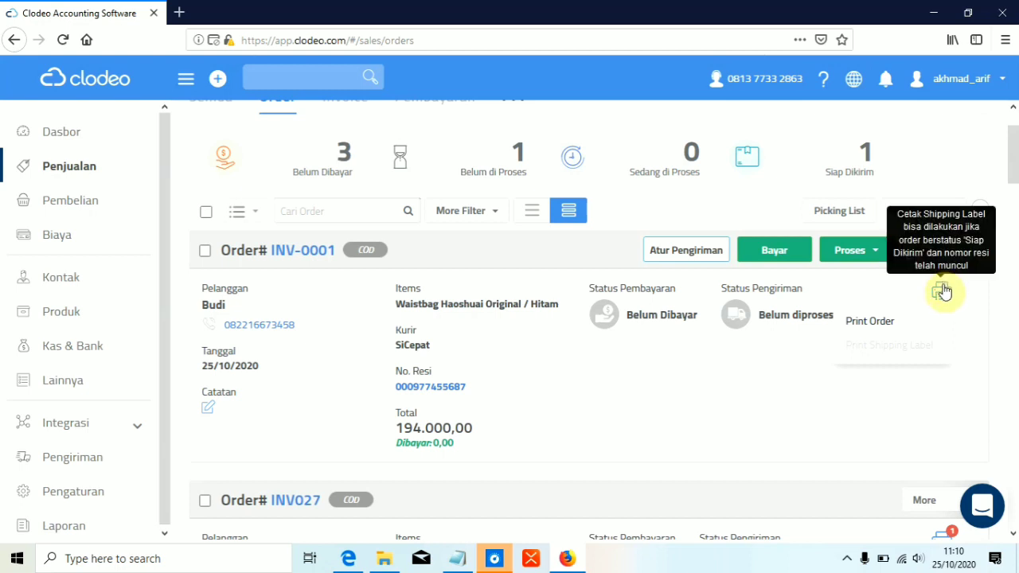
Check the available processing statuses of the new COD order and its print options, including Print Shipping Label
{"action": "left_click", "coordinate": [876, 250]}
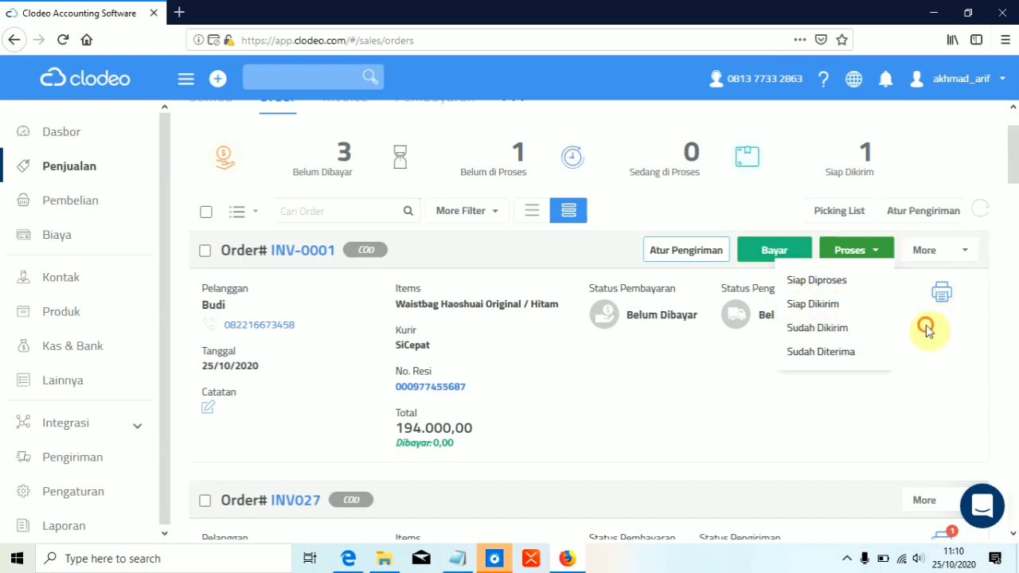
{"action": "left_click", "coordinate": [938, 299]}
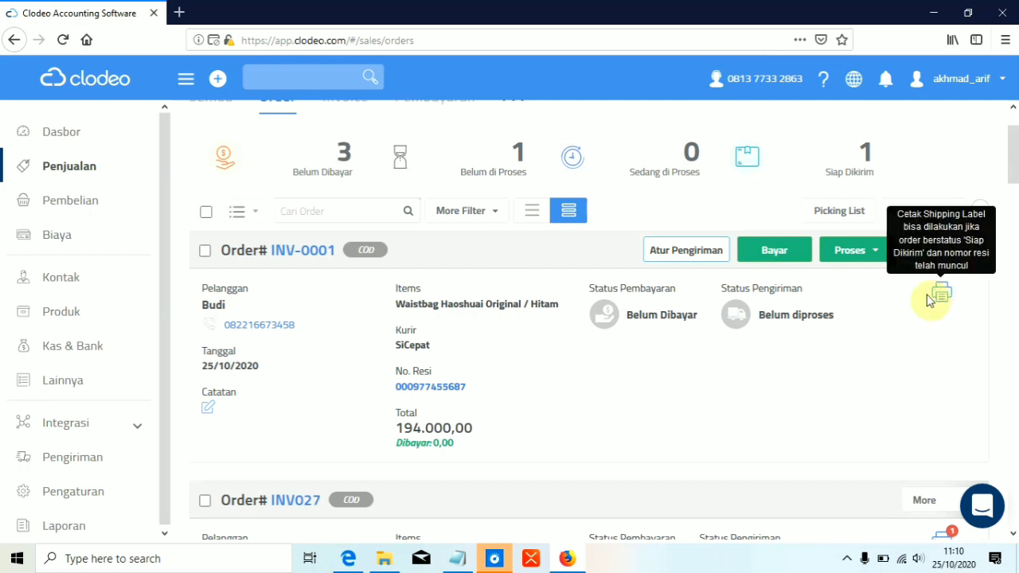
{"action": "left_click", "coordinate": [941, 293]}
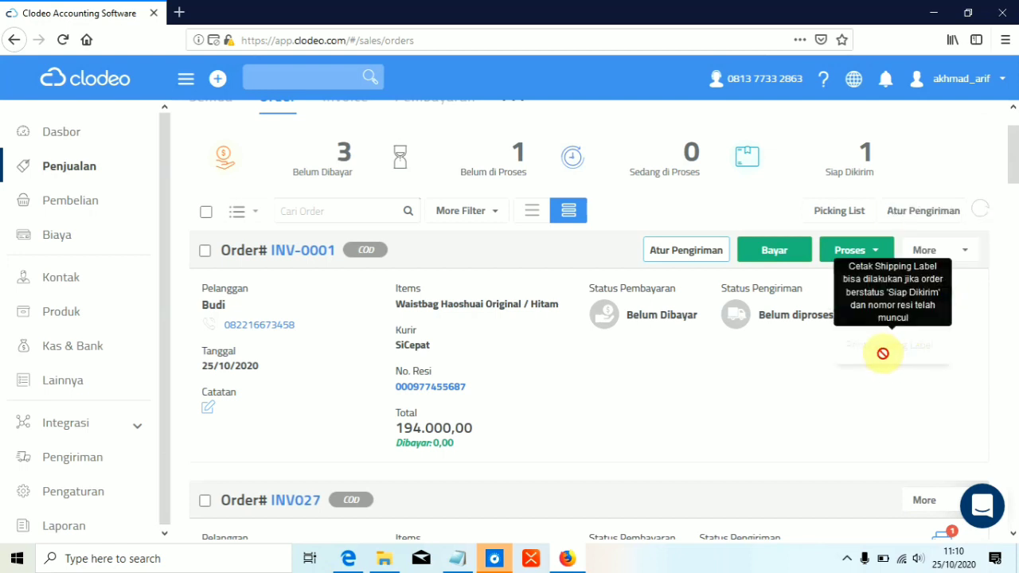
Process the new COD order as Siap Dikirim with Print invoice enabled, and save the status
{"action": "left_click", "coordinate": [874, 253]}
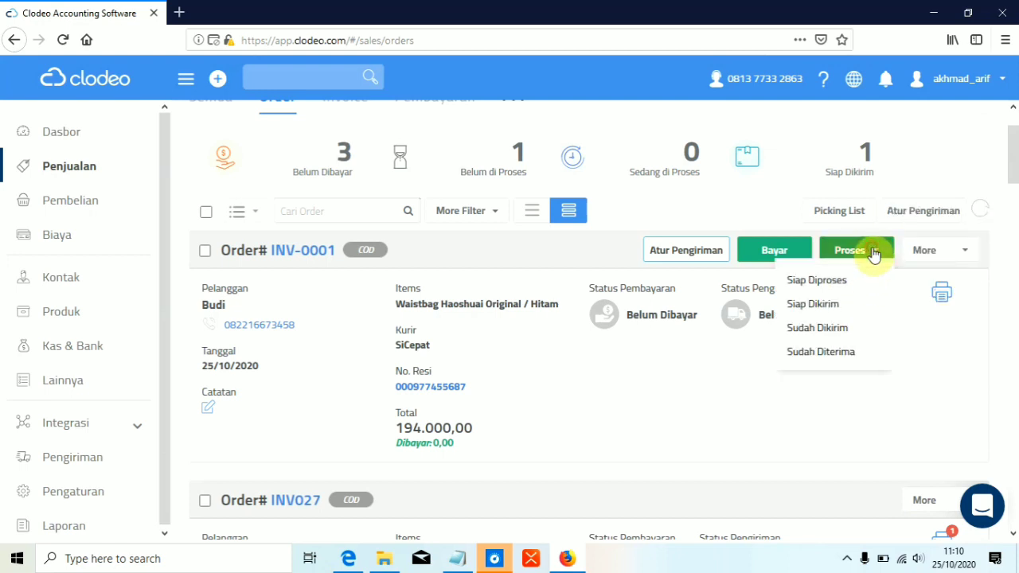
{"action": "left_click", "coordinate": [812, 304]}
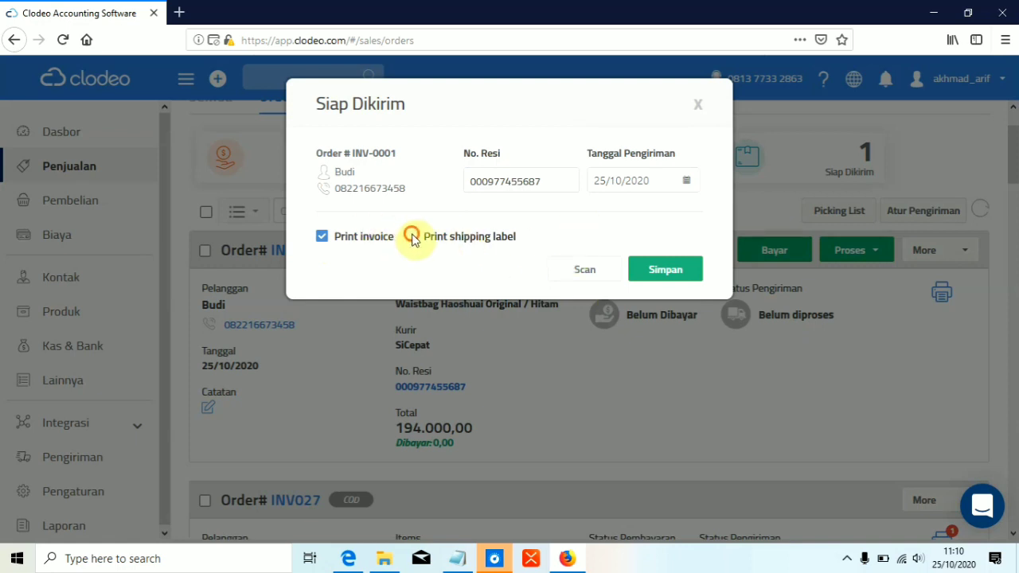
{"action": "left_click", "coordinate": [672, 276]}
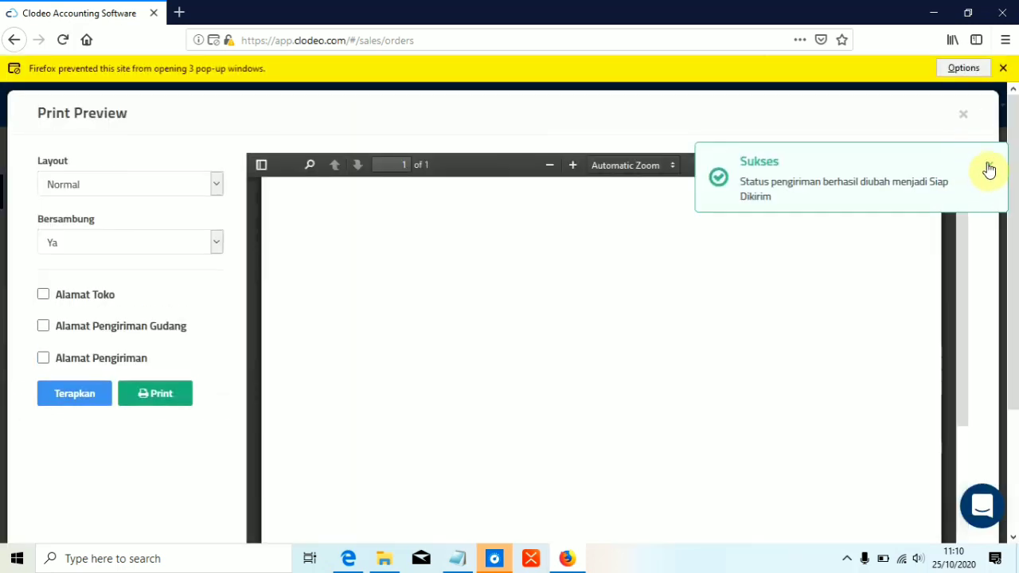
Dismiss the notification and close the invoice's print preview
{"action": "left_click", "coordinate": [988, 168]}
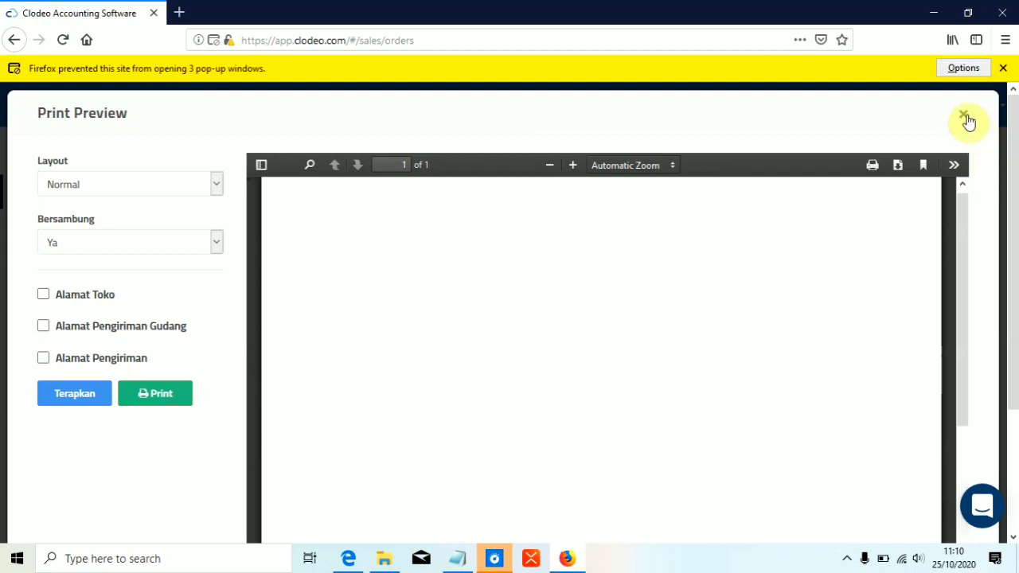
{"action": "scroll", "coordinate": [596, 296], "scroll_direction": "down", "scroll_amount": 1}
{"action": "scroll", "coordinate": [592, 297], "scroll_direction": "up", "scroll_amount": 1}
{"action": "left_click", "coordinate": [964, 116]}
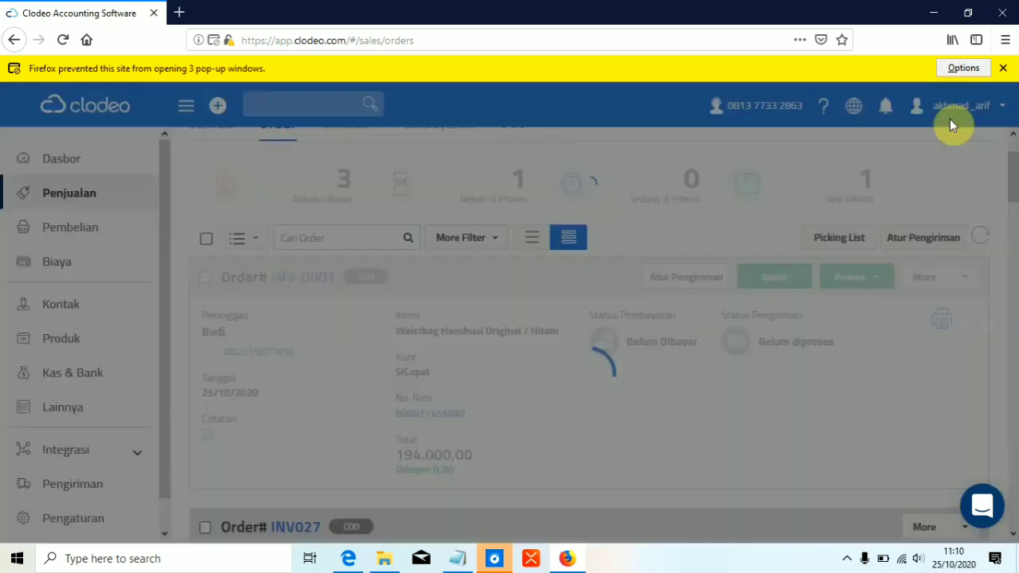
Open the shipping label printout of the new COD order and look over its label options and COD section
{"action": "left_click", "coordinate": [946, 320]}
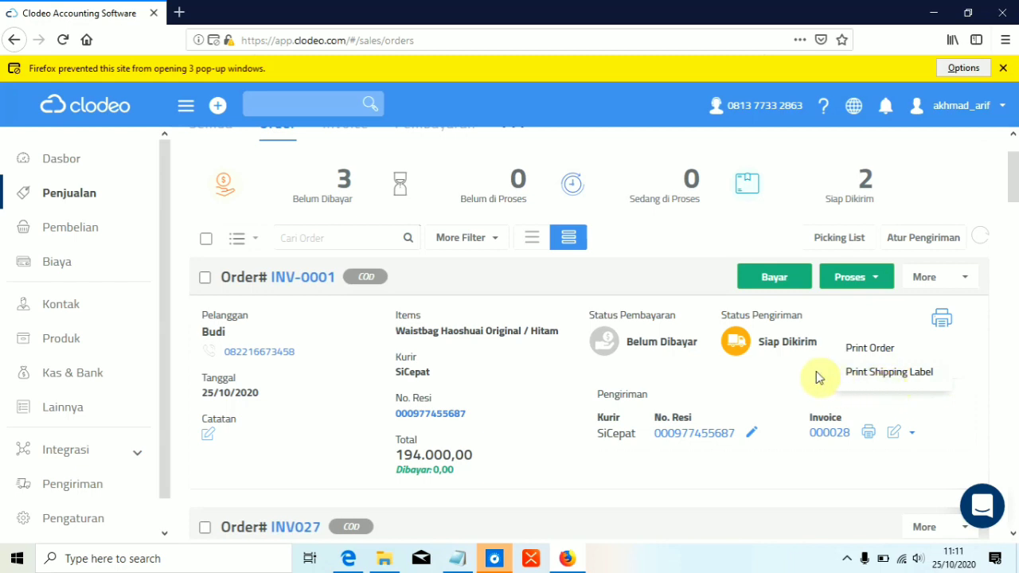
{"action": "left_click", "coordinate": [900, 374]}
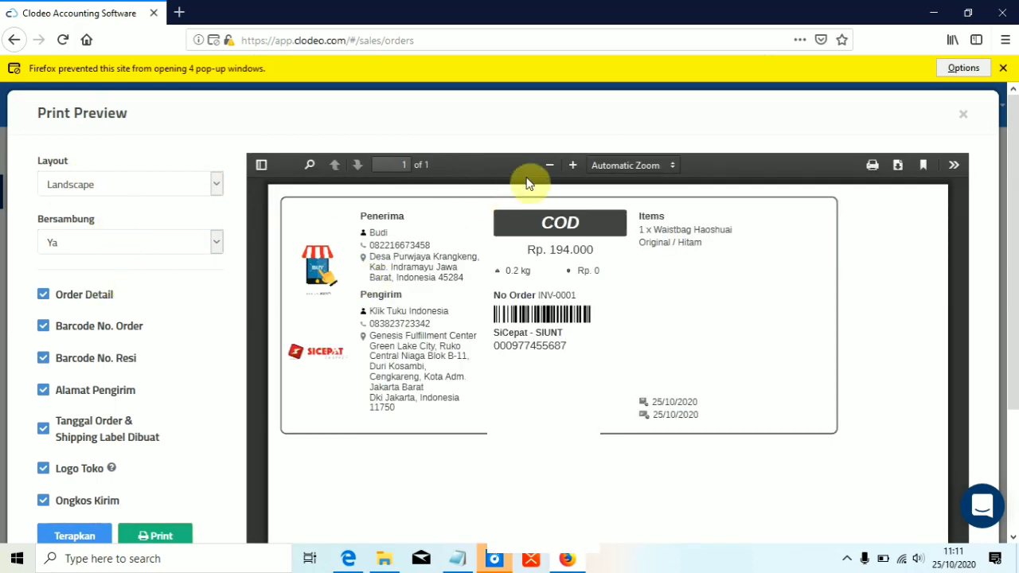
{"action": "scroll", "coordinate": [501, 239], "scroll_direction": "down", "scroll_amount": 2}
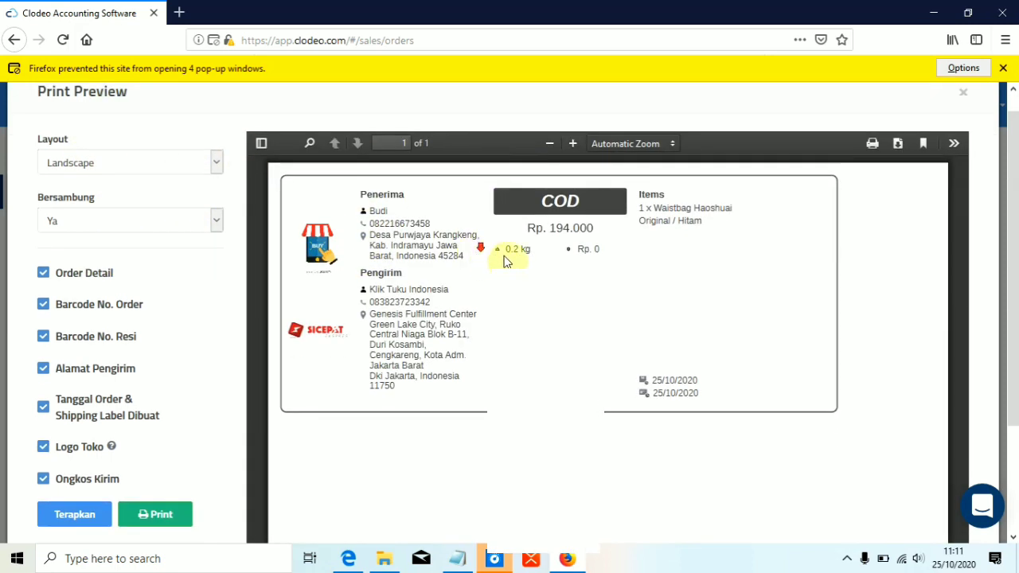
{"action": "scroll", "coordinate": [726, 353], "scroll_direction": "down", "scroll_amount": 2}
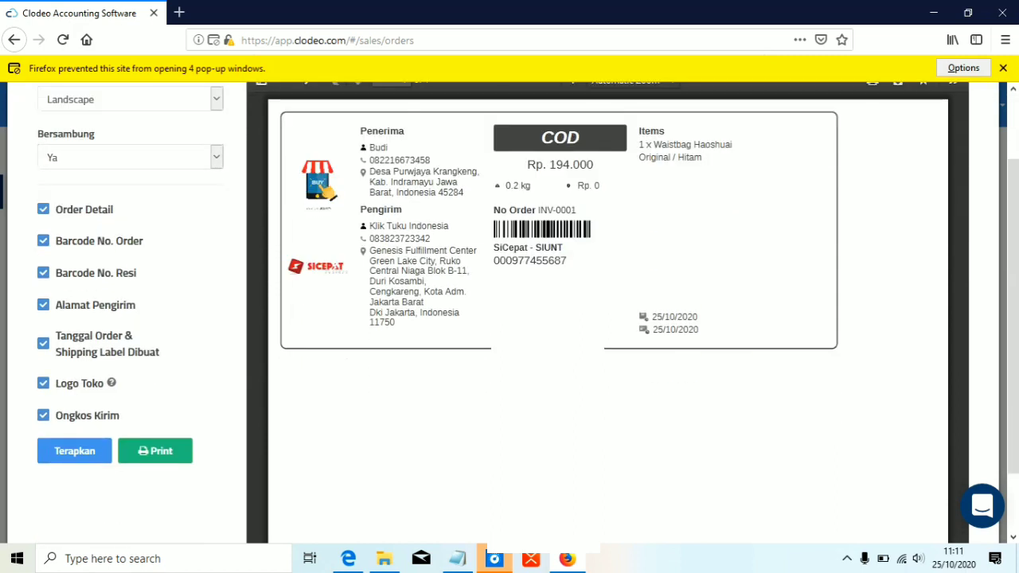
{"action": "scroll", "coordinate": [484, 368], "scroll_direction": "up", "scroll_amount": 2}
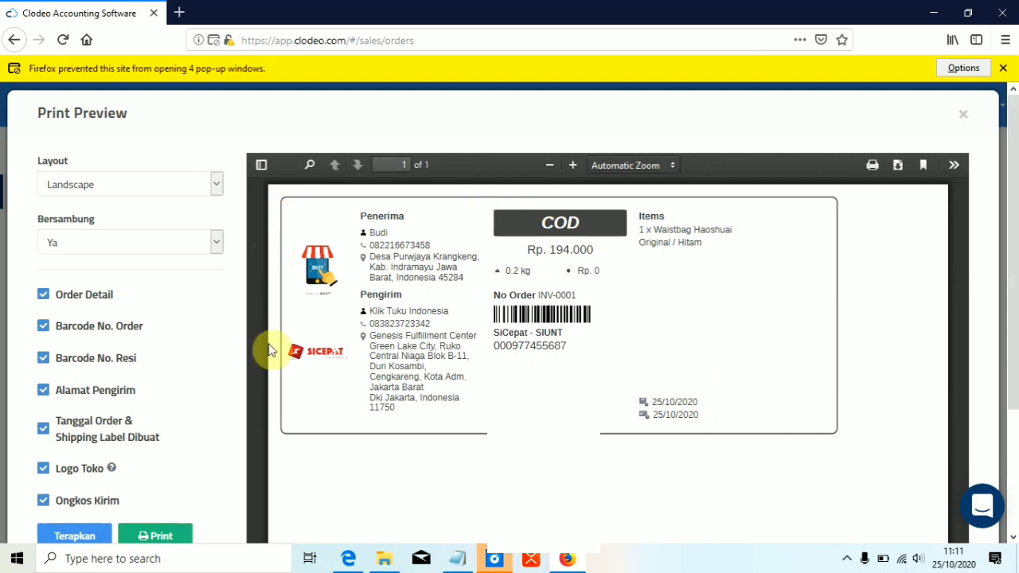
{"action": "left_click_drag", "start_coordinate": [564, 221], "coordinate": [573, 217]}
{"action": "left_click", "coordinate": [629, 260]}
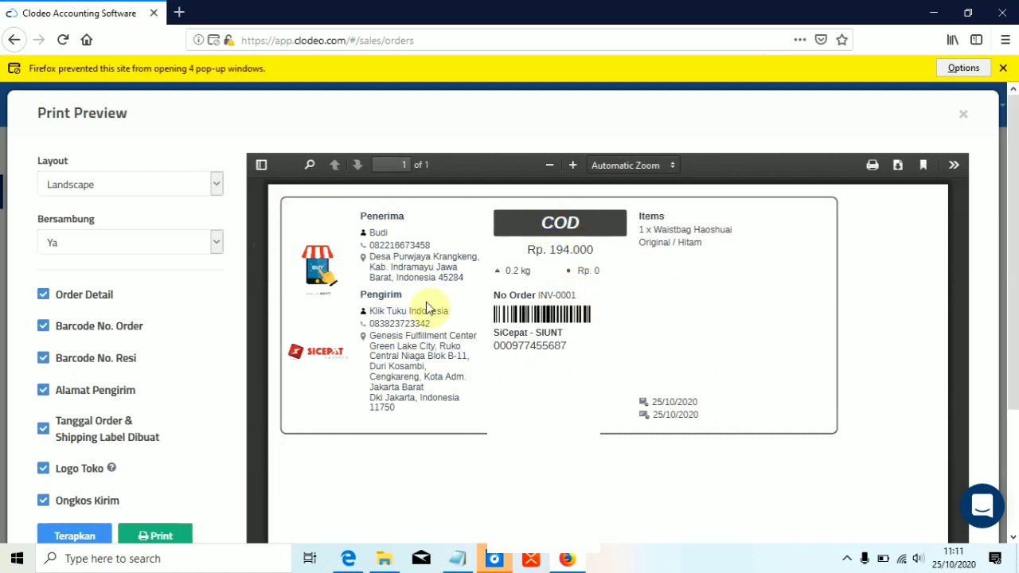
Examine the shipping label's recipient and sender details, item list, order number and SiCepat tracking number
{"action": "left_click_drag", "start_coordinate": [360, 213], "coordinate": [456, 278]}
{"action": "left_click", "coordinate": [637, 286]}
{"action": "left_click_drag", "start_coordinate": [373, 311], "coordinate": [441, 416]}
{"action": "left_click", "coordinate": [439, 421]}
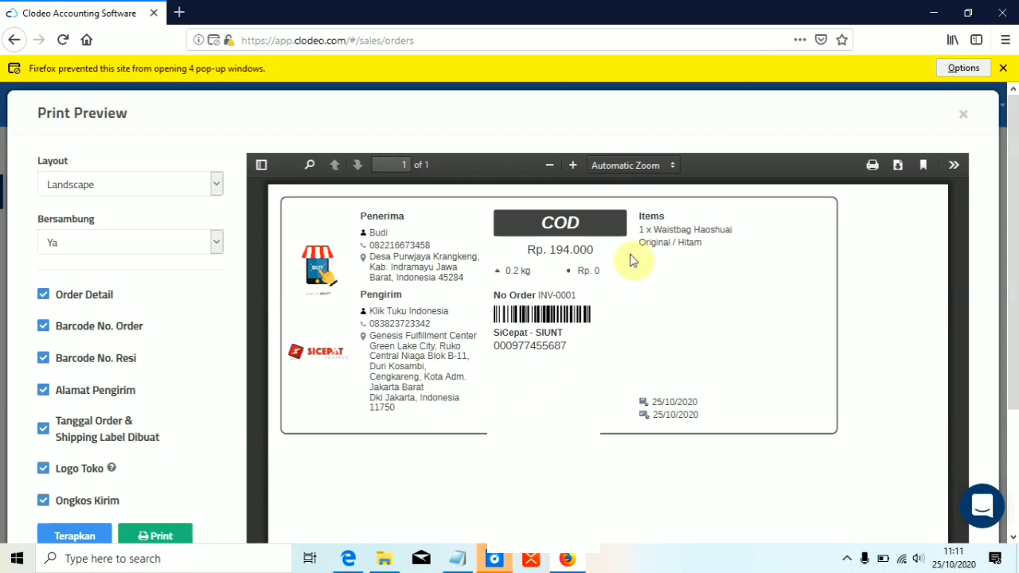
{"action": "left_click_drag", "start_coordinate": [634, 223], "coordinate": [712, 273]}
{"action": "left_click", "coordinate": [714, 274]}
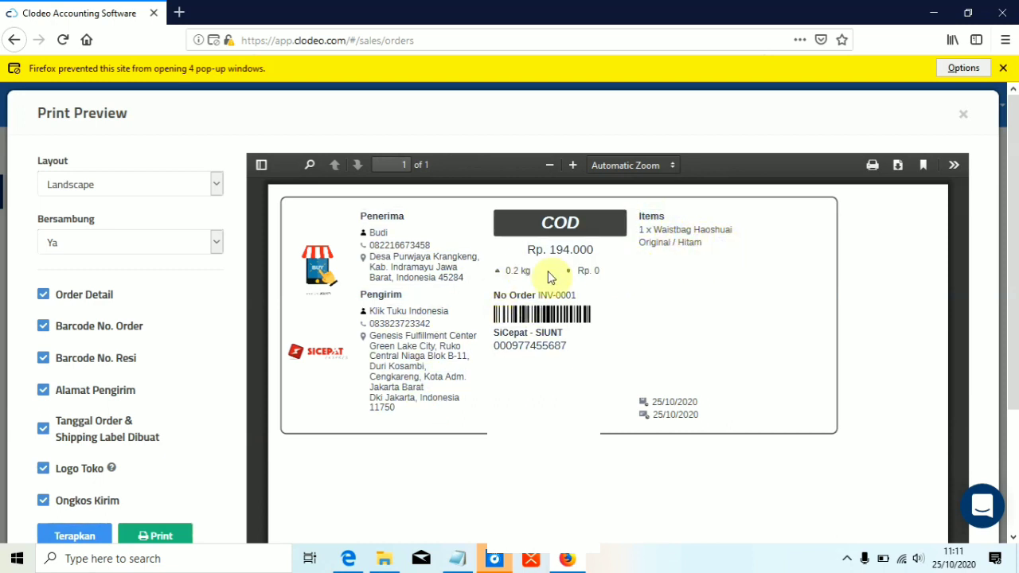
{"action": "left_click", "coordinate": [580, 298]}
{"action": "double_click", "coordinate": [580, 298]}
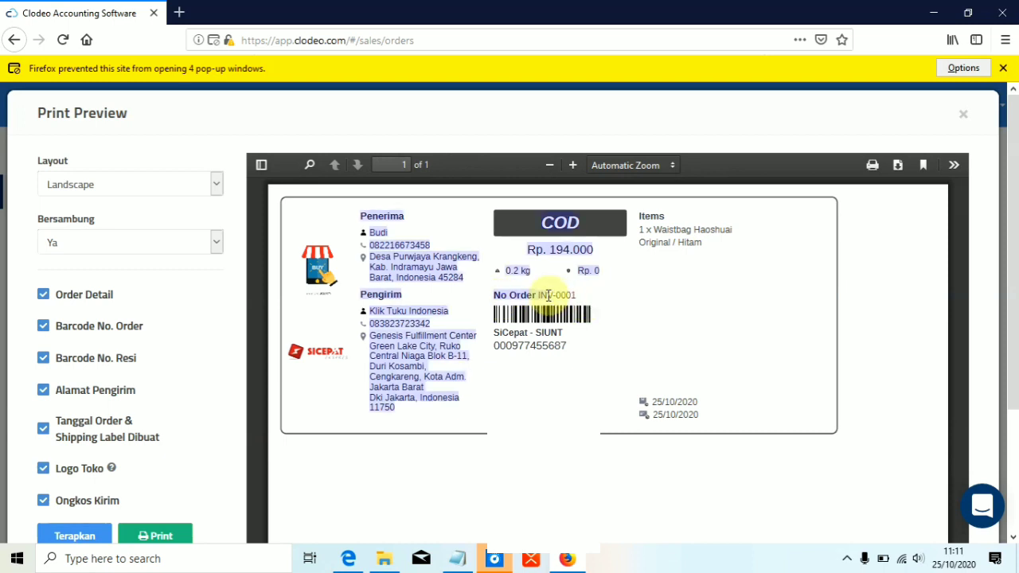
{"action": "left_click", "coordinate": [626, 303]}
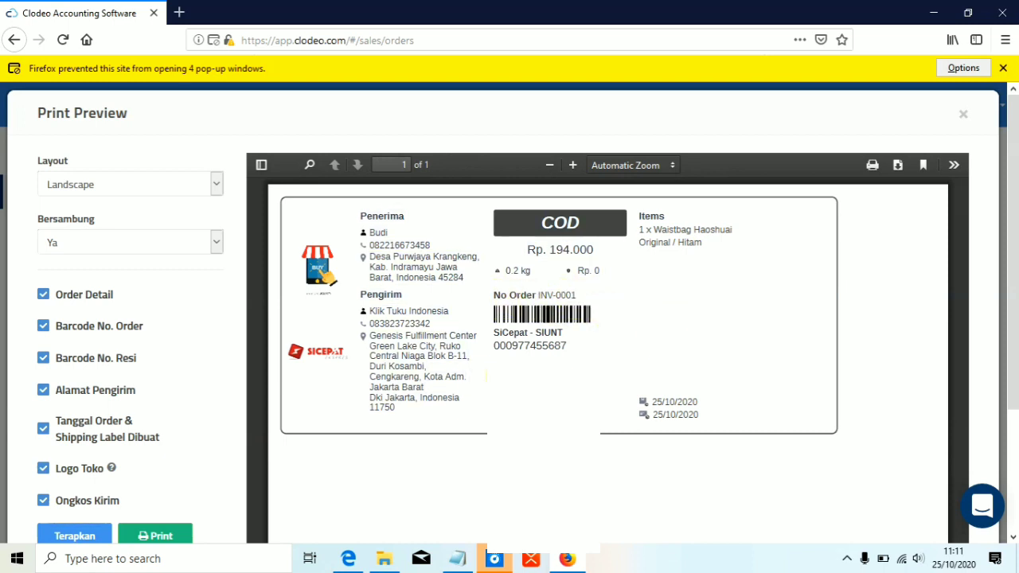
{"action": "scroll", "coordinate": [512, 249], "scroll_direction": "down", "scroll_amount": 2}
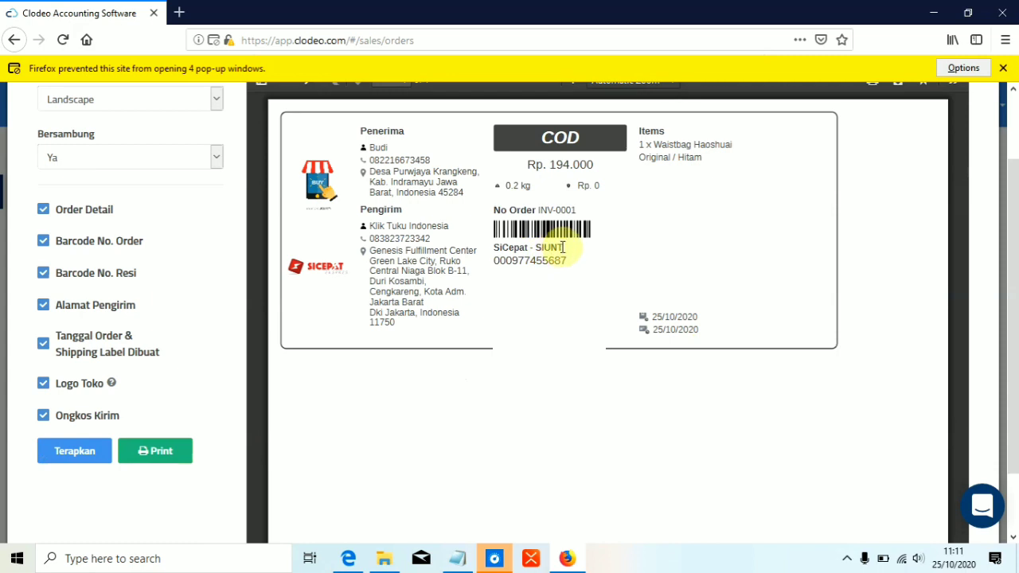
{"action": "left_click_drag", "start_coordinate": [583, 261], "coordinate": [534, 260]}
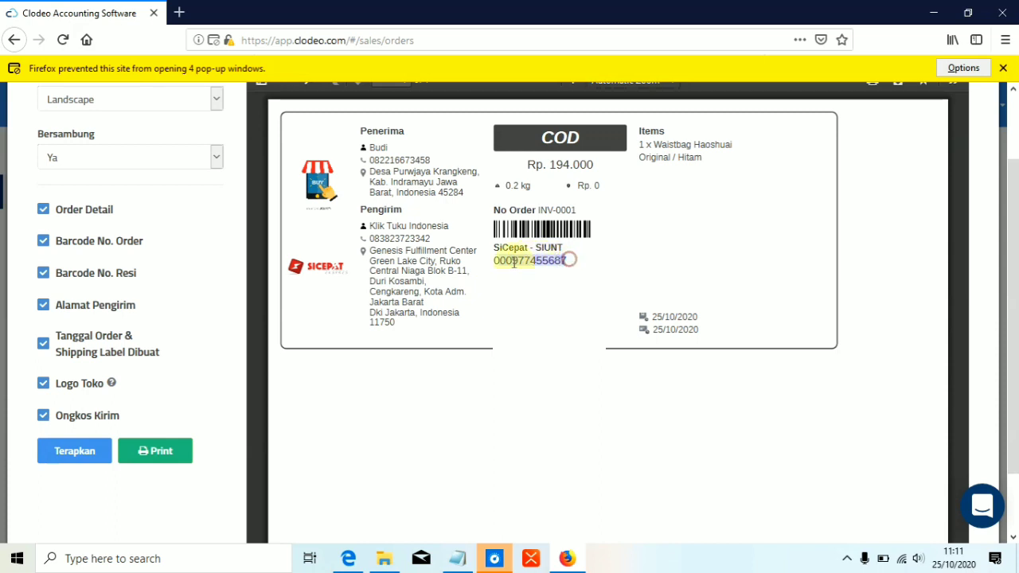
{"action": "left_click_drag", "start_coordinate": [490, 262], "coordinate": [532, 261]}
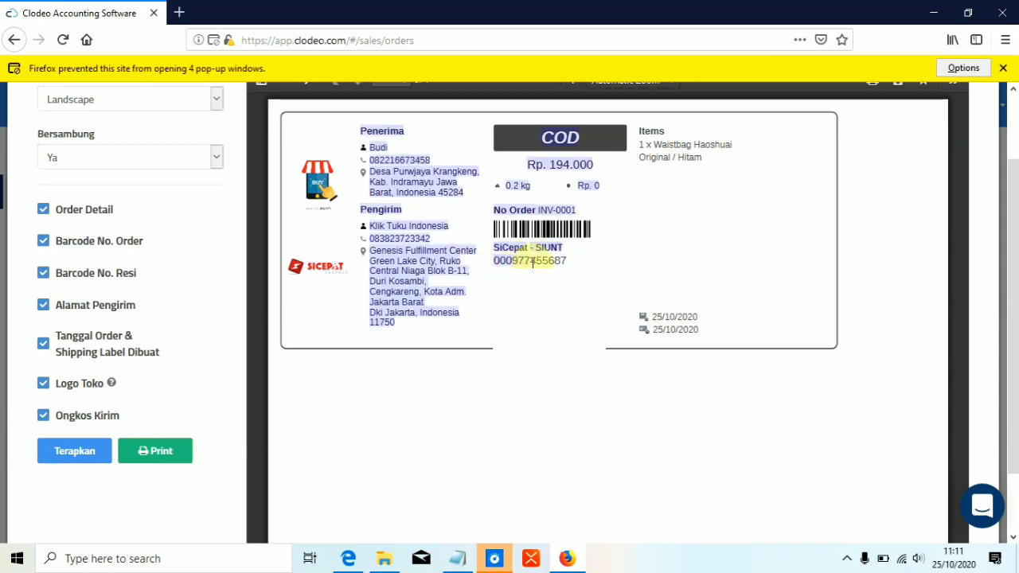
{"action": "left_click", "coordinate": [662, 254]}
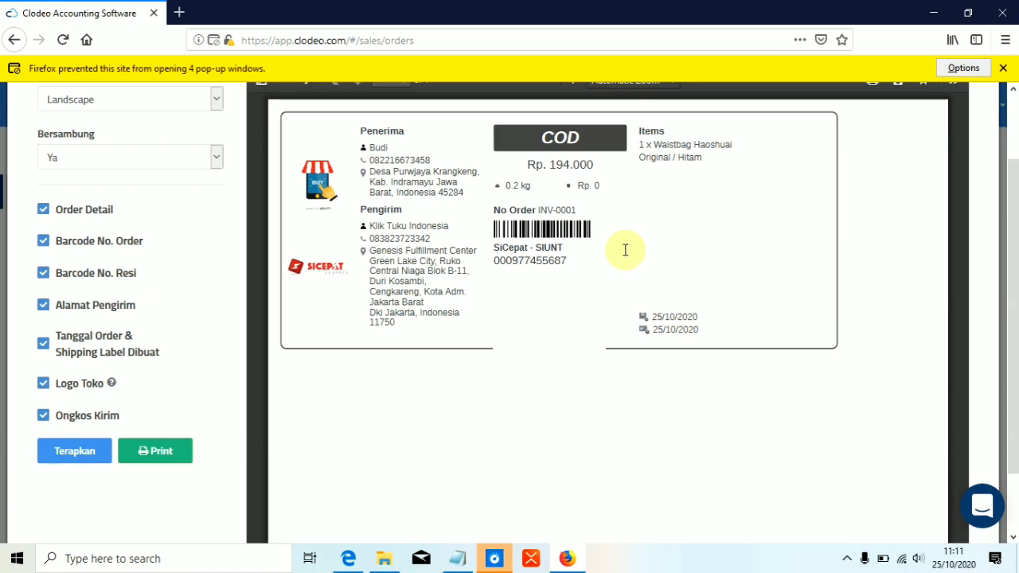
Review the SiCepat tracking number, dates and overall layout on the COD order's shipping label
{"action": "scroll", "coordinate": [562, 258], "scroll_direction": "up", "scroll_amount": 2}
{"action": "scroll", "coordinate": [557, 261], "scroll_direction": "down", "scroll_amount": 2}
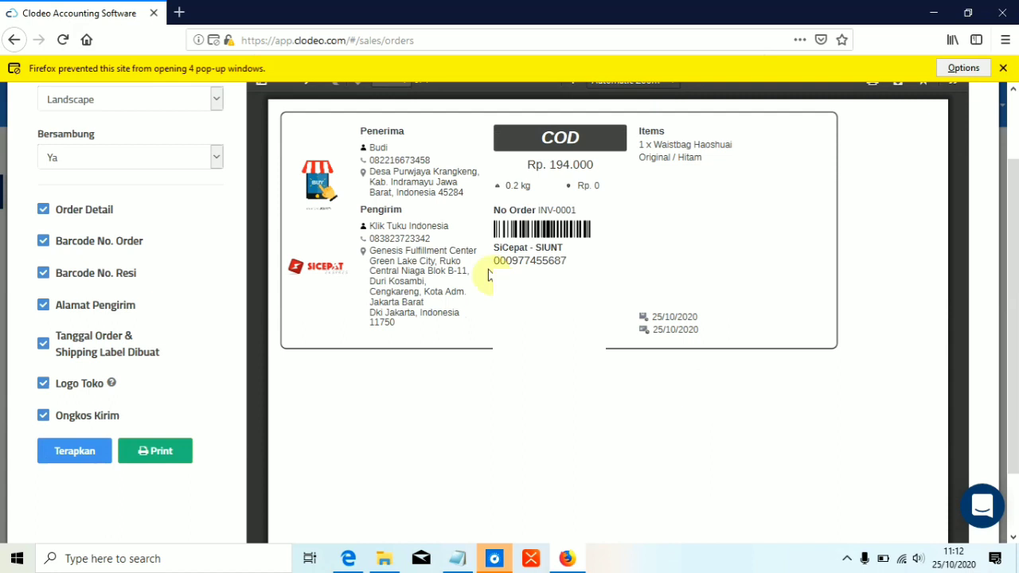
{"action": "left_click_drag", "start_coordinate": [495, 263], "coordinate": [563, 263]}
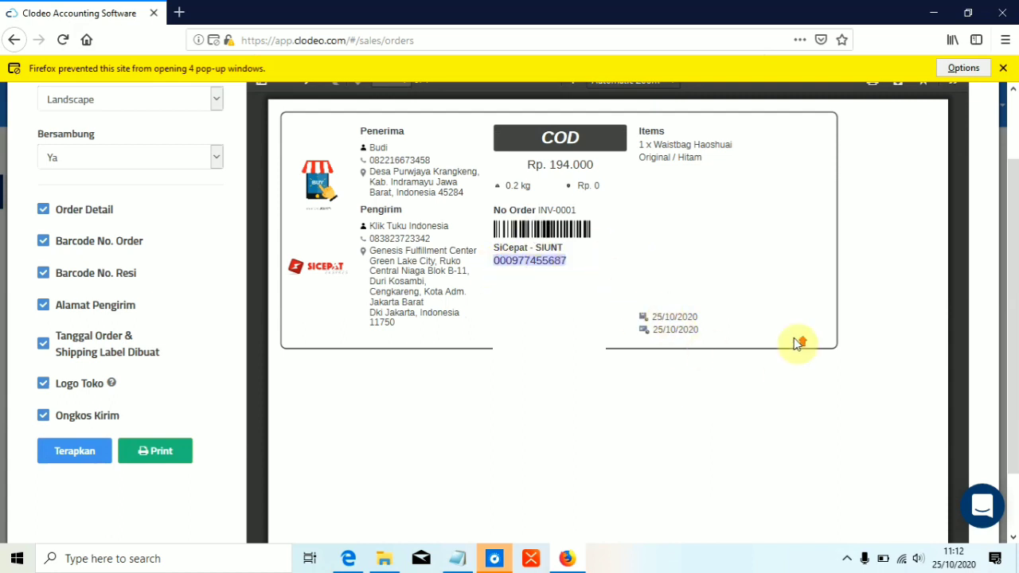
{"action": "scroll", "coordinate": [705, 358], "scroll_direction": "up", "scroll_amount": 2}
{"action": "scroll", "coordinate": [705, 357], "scroll_direction": "down", "scroll_amount": 4}
{"action": "scroll", "coordinate": [685, 368], "scroll_direction": "up", "scroll_amount": 2}
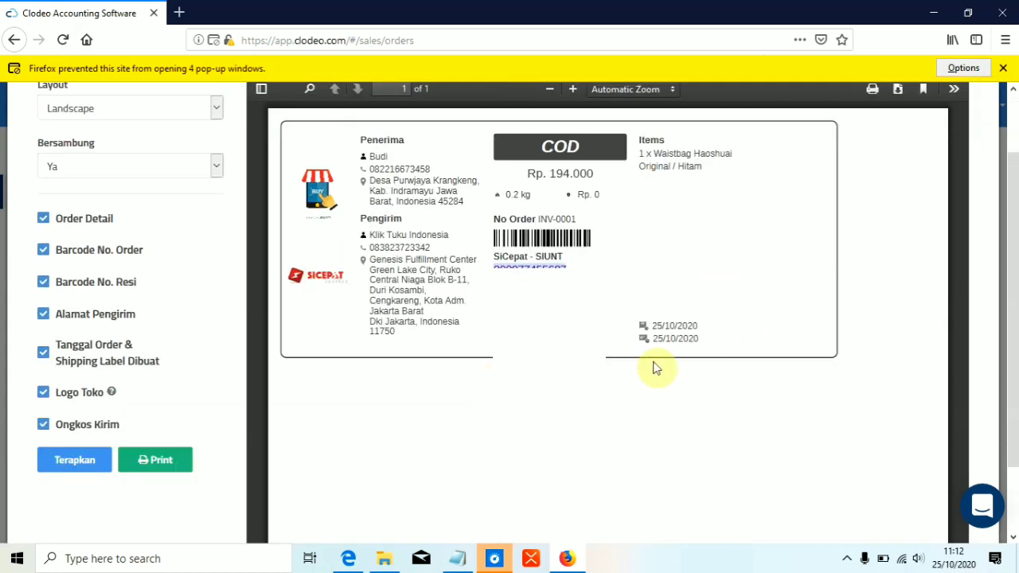
{"action": "scroll", "coordinate": [704, 303], "scroll_direction": "up", "scroll_amount": 2}
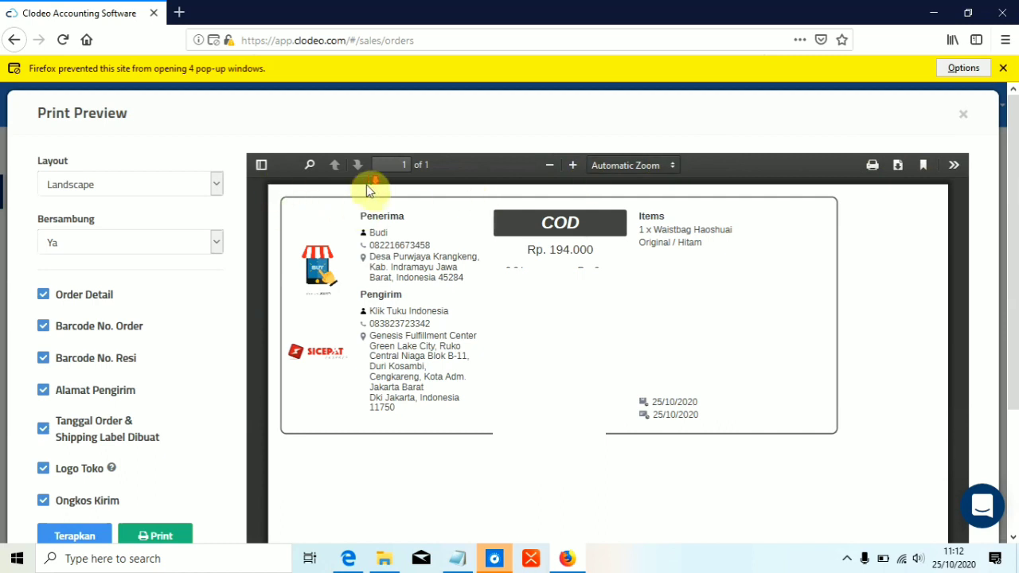
{"action": "scroll", "coordinate": [593, 216], "scroll_direction": "down", "scroll_amount": 1}
{"action": "scroll", "coordinate": [867, 200], "scroll_direction": "down", "scroll_amount": 1}
{"action": "scroll", "coordinate": [867, 200], "scroll_direction": "up", "scroll_amount": 1}
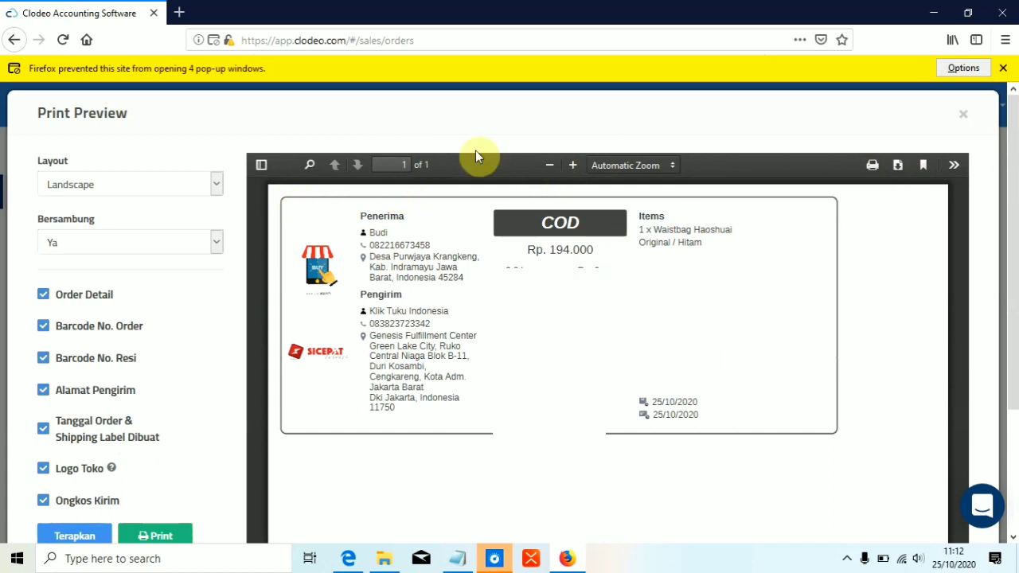
{"action": "scroll", "coordinate": [438, 336], "scroll_direction": "down", "scroll_amount": 2}
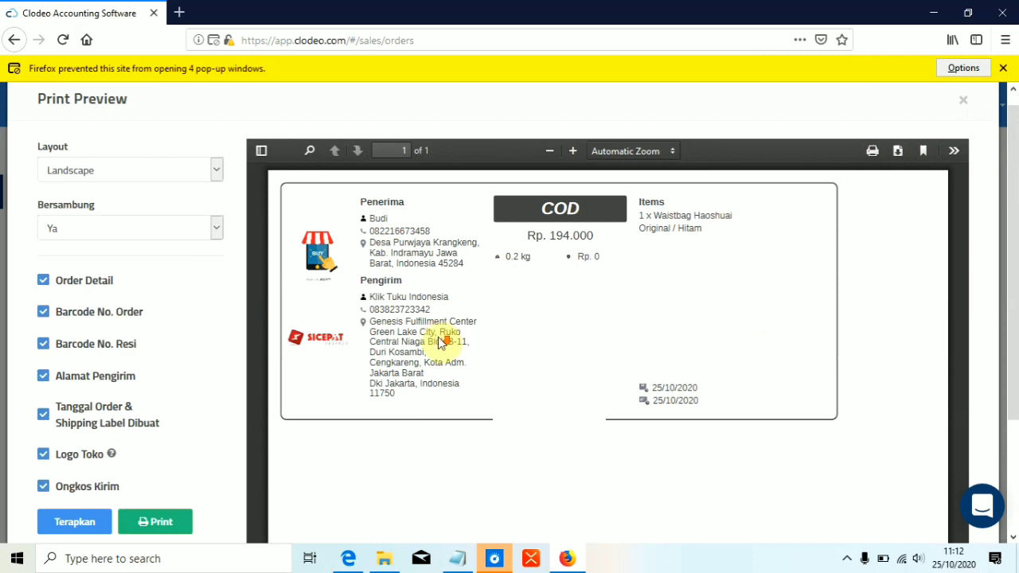
Dismiss the pop-up notification, close the shipping label preview and look over the new COD order in the Order list
{"action": "left_click", "coordinate": [1002, 68]}
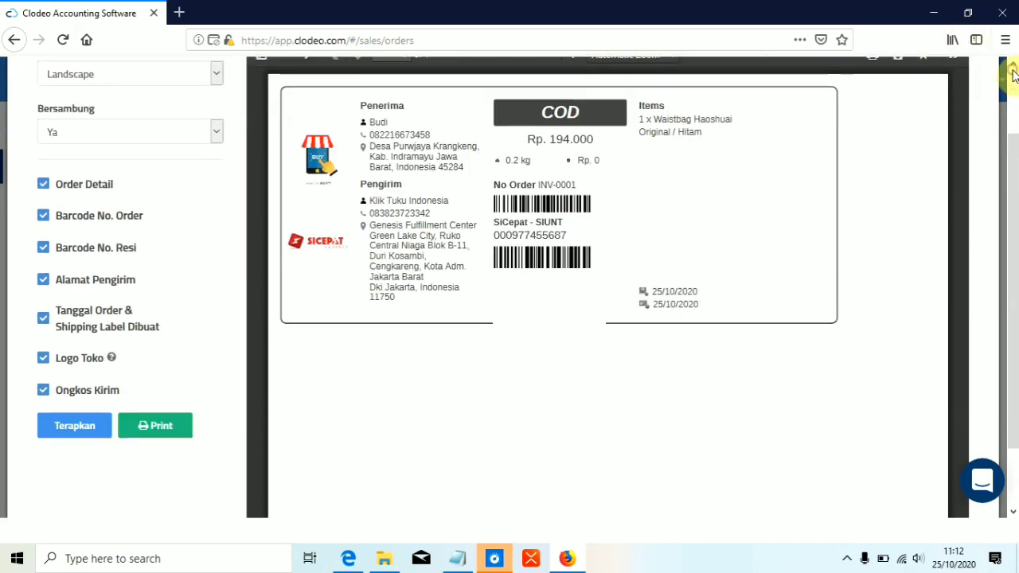
{"action": "key", "text": "Escape"}
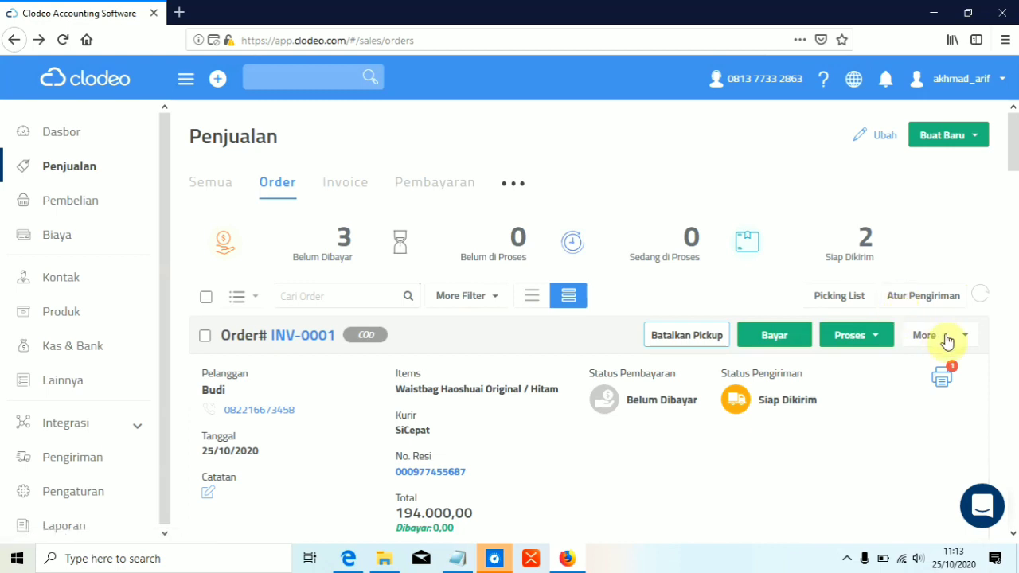
{"action": "scroll", "coordinate": [878, 406], "scroll_direction": "down", "scroll_amount": 1}
{"action": "scroll", "coordinate": [728, 367], "scroll_direction": "down", "scroll_amount": 3}
{"action": "scroll", "coordinate": [844, 366], "scroll_direction": "up", "scroll_amount": 3}
{"action": "scroll", "coordinate": [843, 366], "scroll_direction": "down", "scroll_amount": 3}
{"action": "scroll", "coordinate": [844, 366], "scroll_direction": "up", "scroll_amount": 3}
{"action": "scroll", "coordinate": [421, 371], "scroll_direction": "down", "scroll_amount": 3}
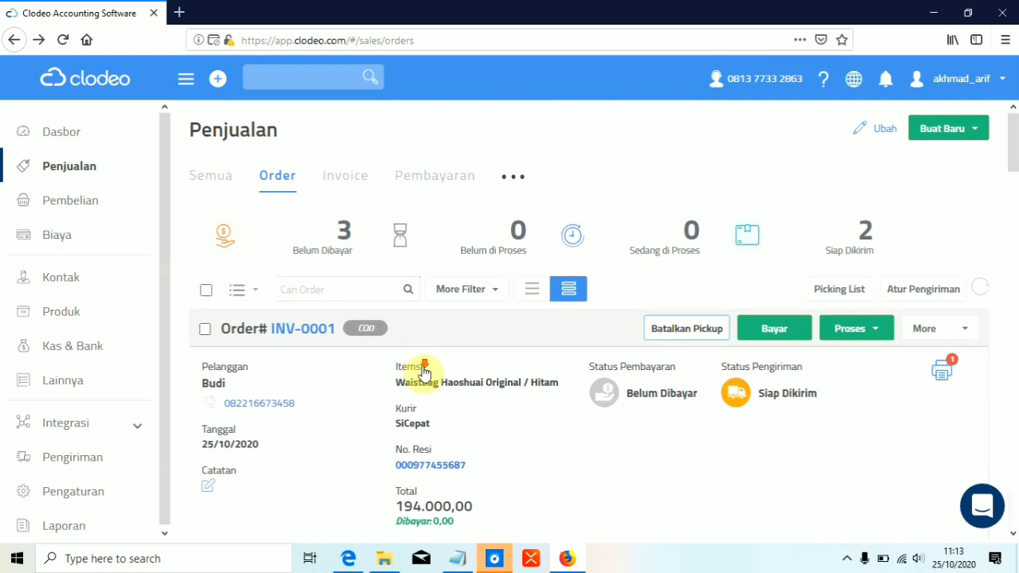
{"action": "scroll", "coordinate": [791, 371], "scroll_direction": "up", "scroll_amount": 3}
{"action": "scroll", "coordinate": [850, 400], "scroll_direction": "down", "scroll_amount": 1}
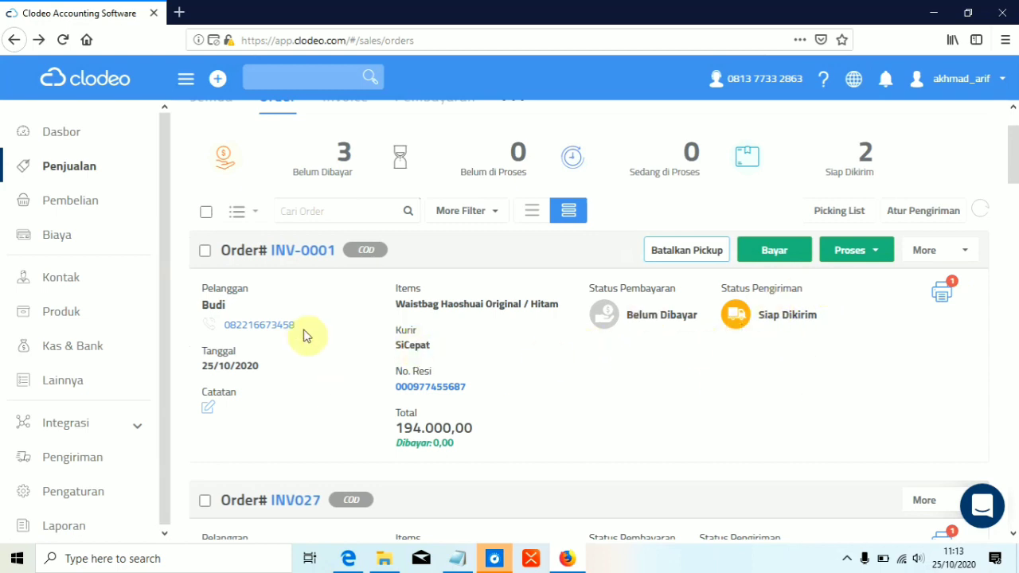
Search the web for "crewdibel" in a new browser tab and open Crewdible's Dashboard Seller page
{"action": "left_click", "coordinate": [182, 12]}
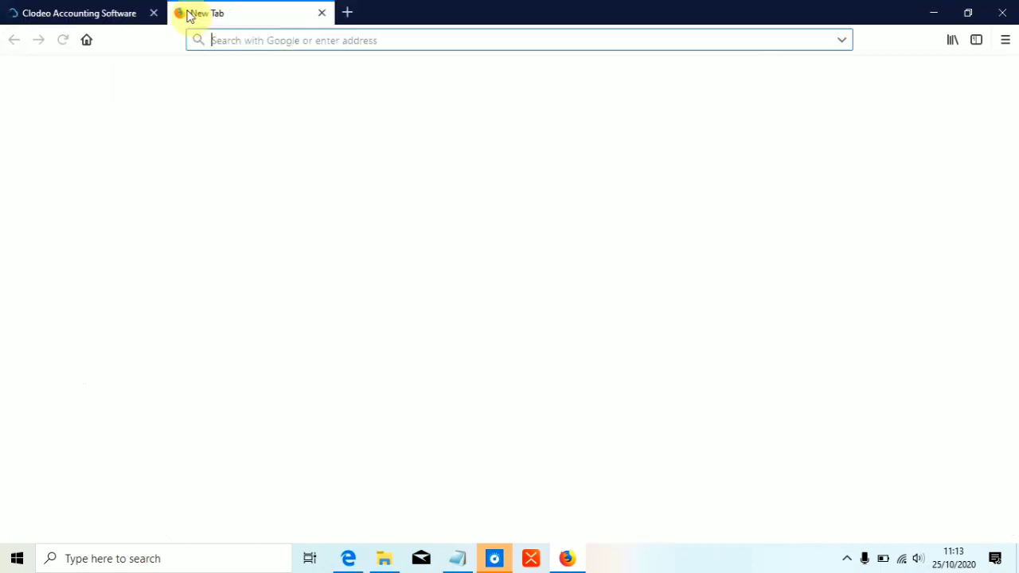
{"action": "left_click", "coordinate": [370, 42]}
{"action": "type", "text": "cr"}
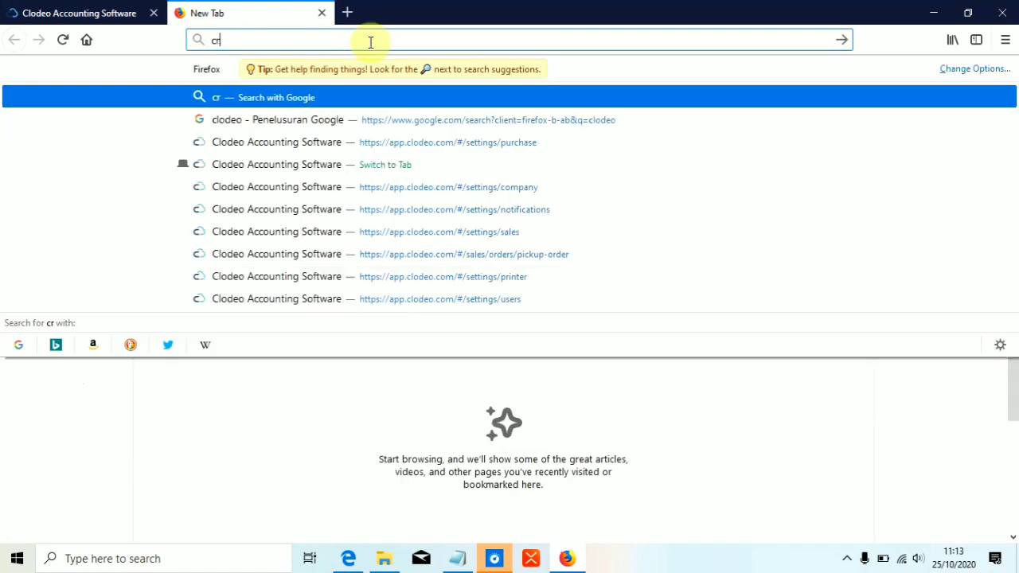
{"action": "type", "text": "ewdibel"}
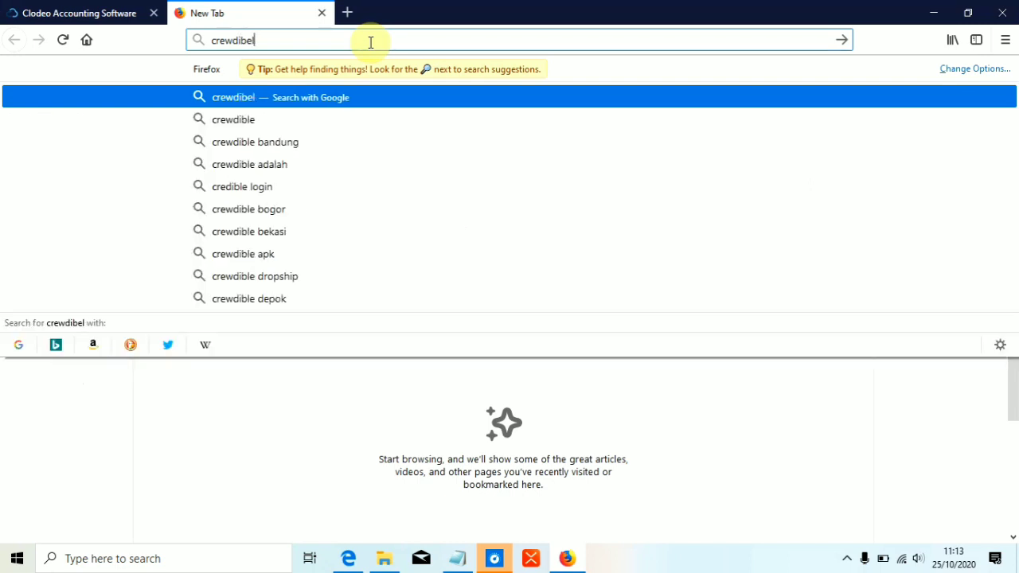
{"action": "left_click", "coordinate": [374, 41]}
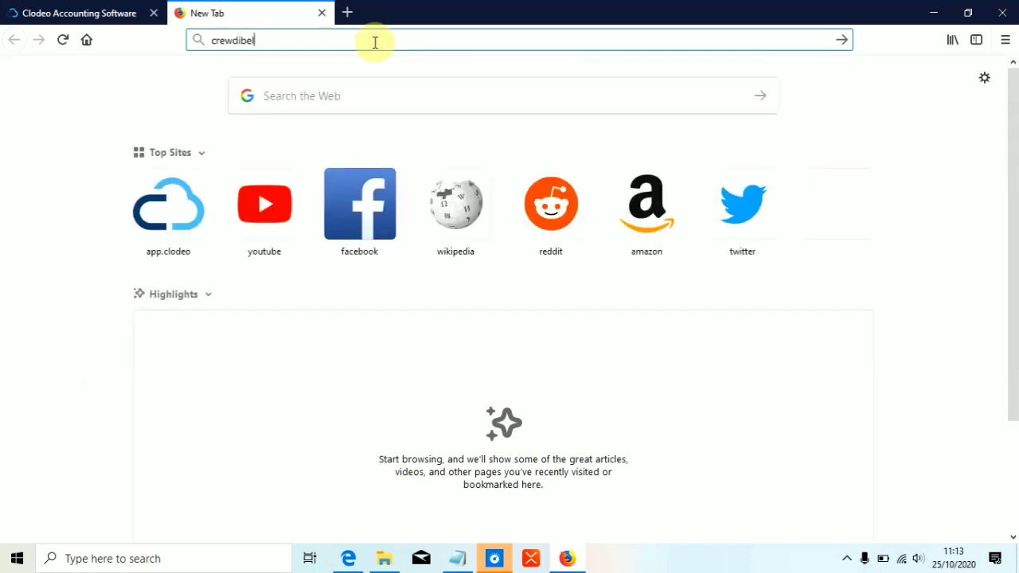
{"action": "key", "text": "Return"}
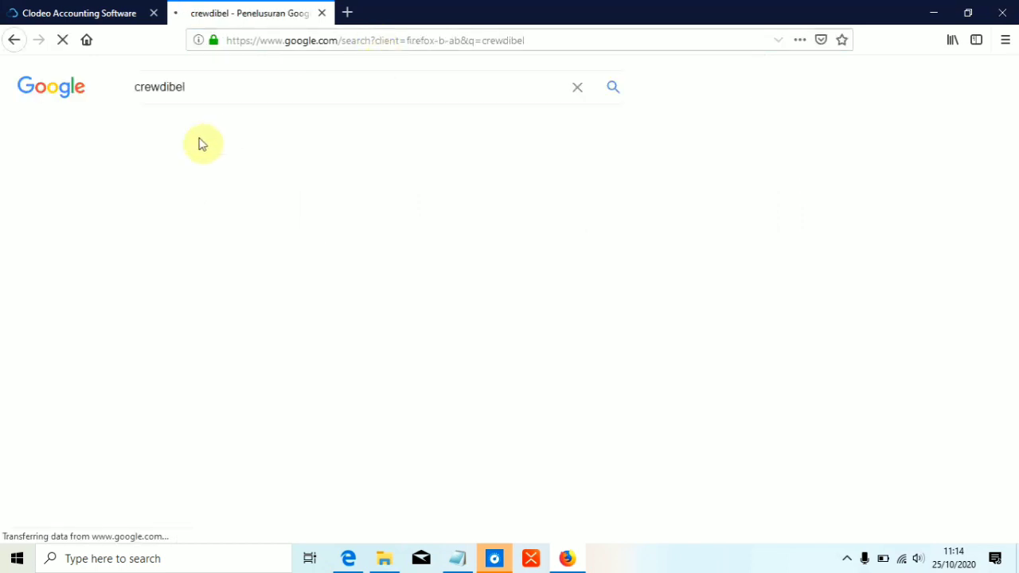
{"action": "scroll", "coordinate": [255, 271], "scroll_direction": "down", "scroll_amount": 2}
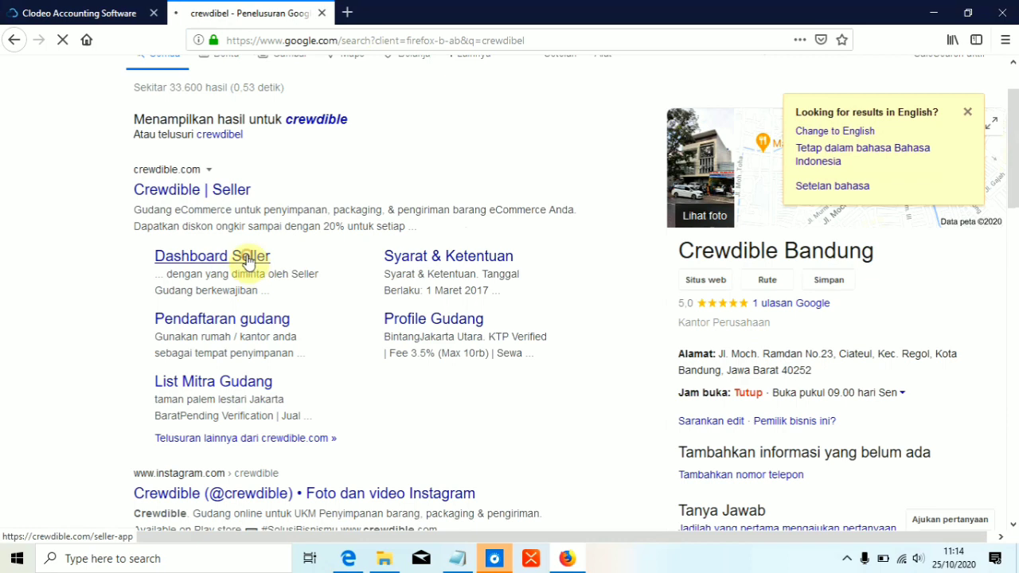
{"action": "left_click", "coordinate": [249, 262]}
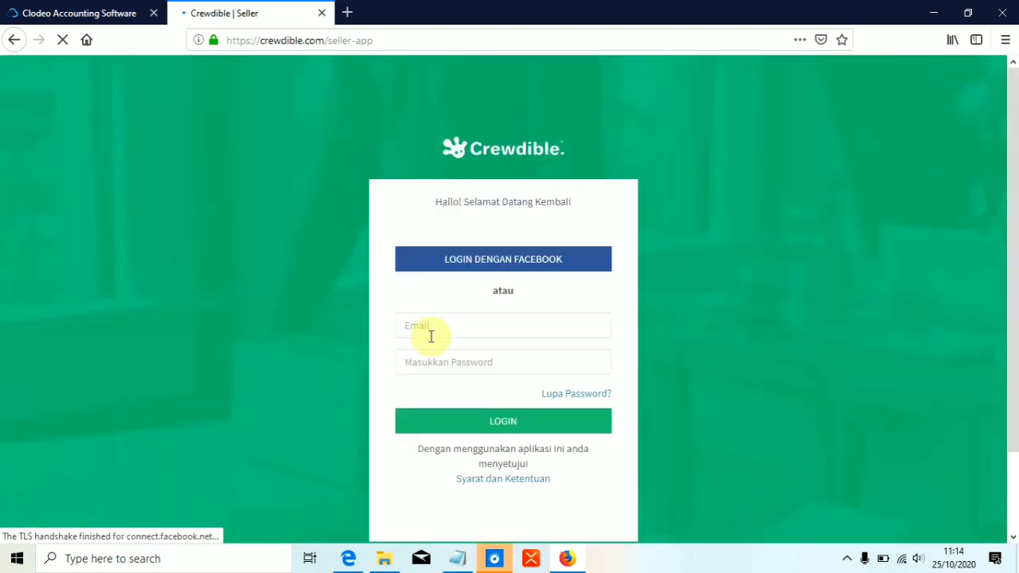
Log in to Crewdible with the account e-mail and password, and decline to save the login in the browser
{"action": "left_click", "coordinate": [467, 320]}
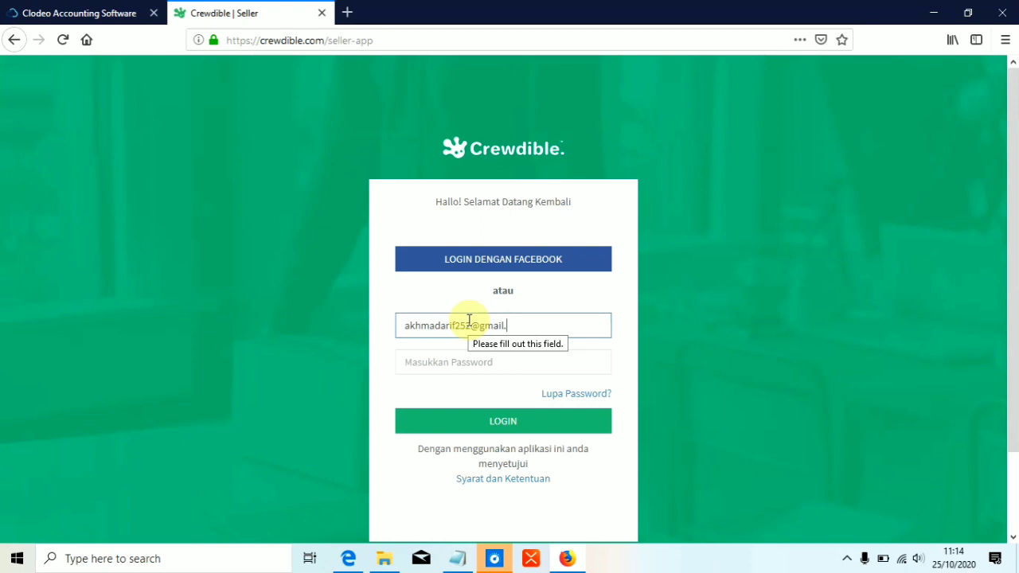
{"action": "left_click", "coordinate": [459, 366]}
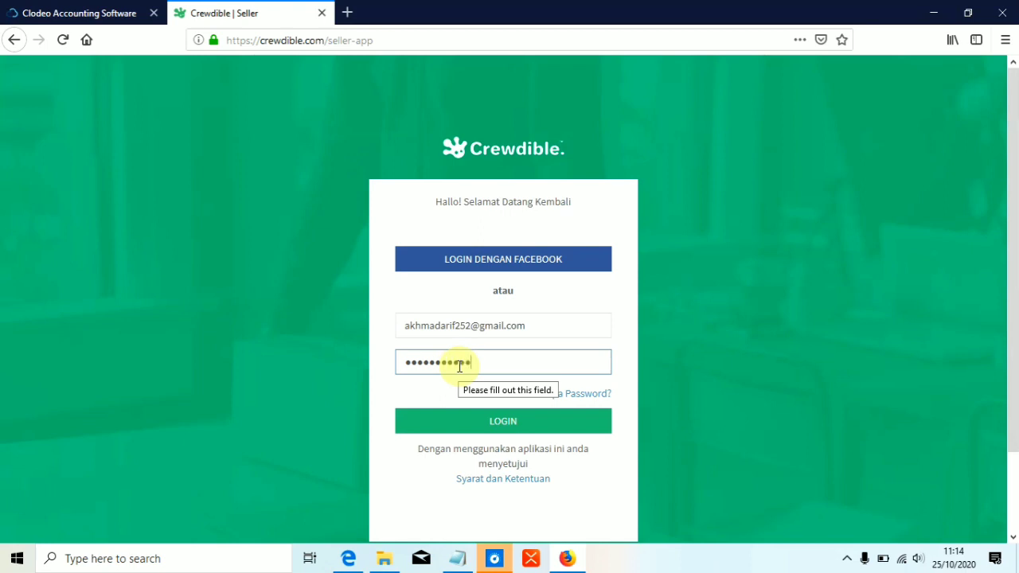
{"action": "left_click", "coordinate": [526, 420]}
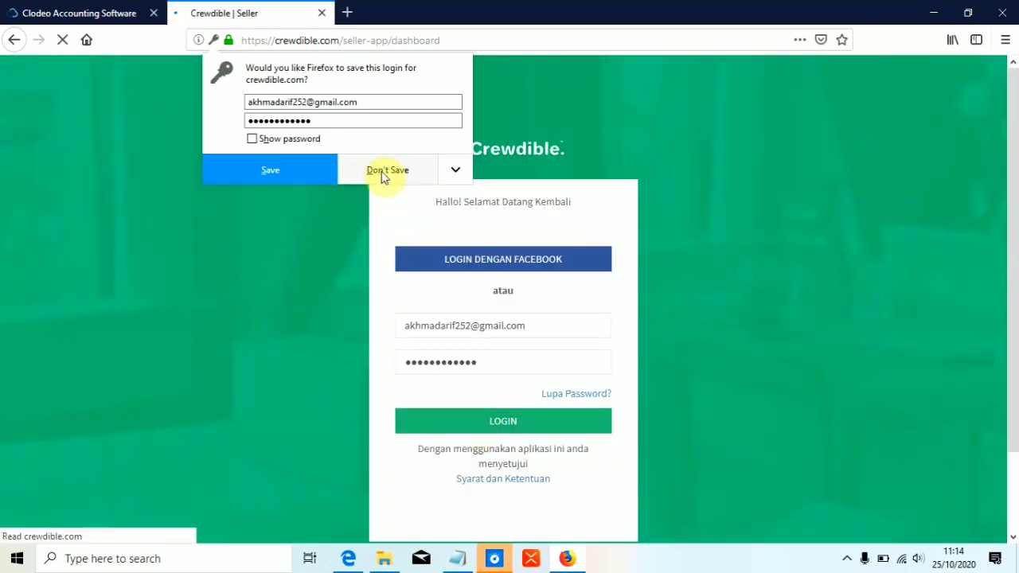
{"action": "left_click", "coordinate": [386, 176]}
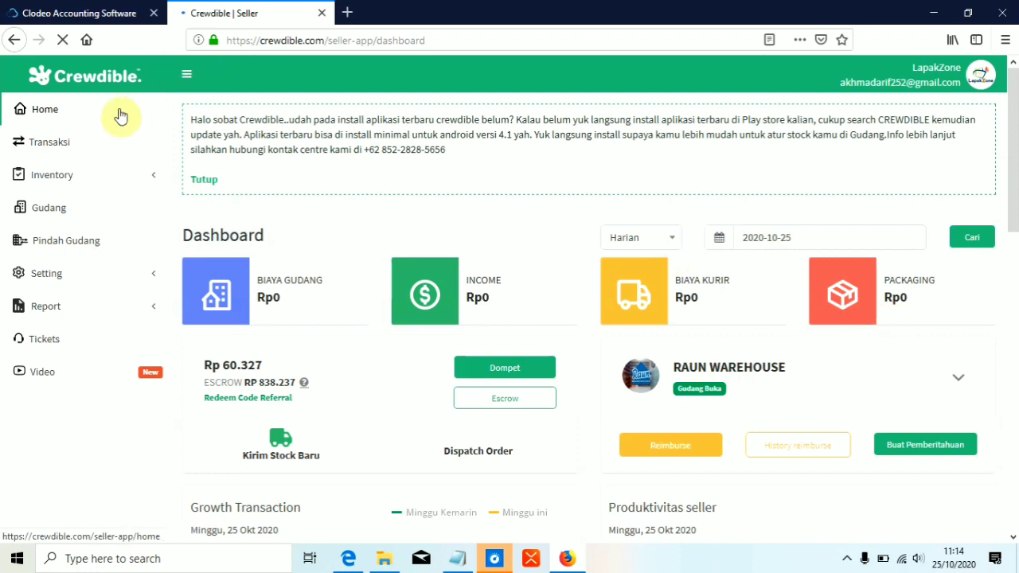
Open the transactions of the Genesis Fulfillment warehouse from the dashboard's warehouse list and deny the location access request
{"action": "left_click", "coordinate": [963, 379]}
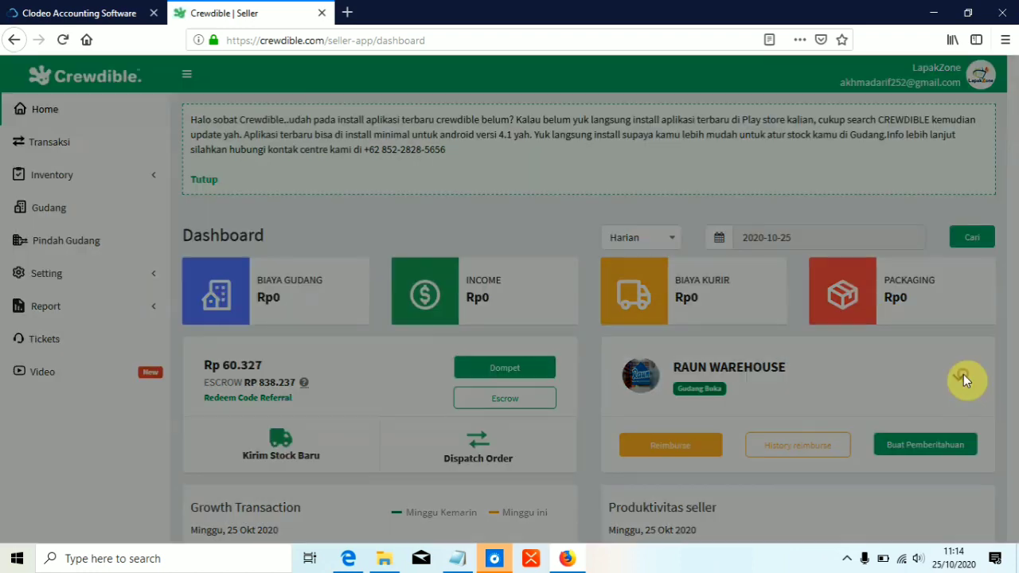
{"action": "left_click", "coordinate": [486, 206]}
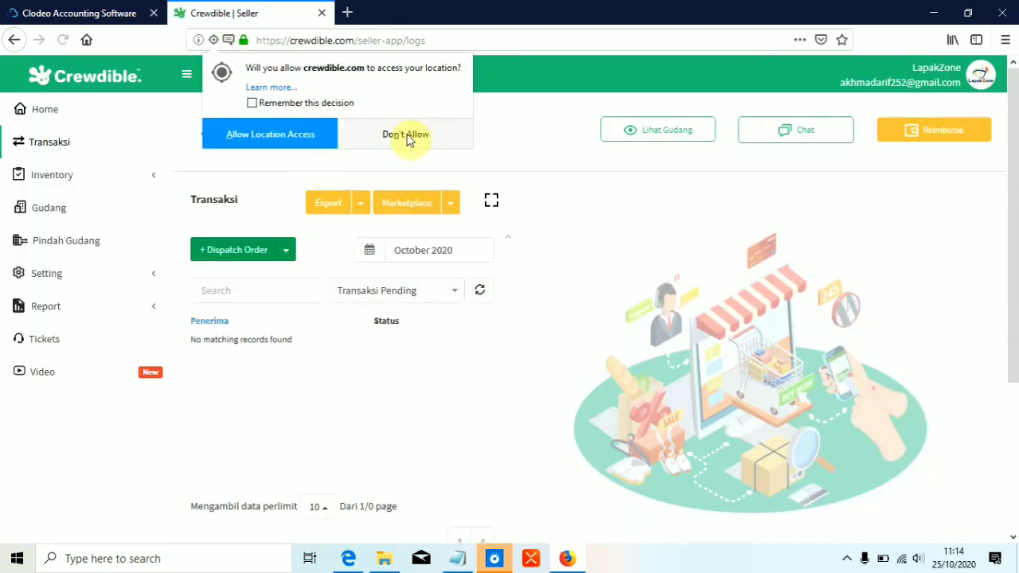
{"action": "left_click", "coordinate": [388, 134]}
{"action": "left_click", "coordinate": [415, 127]}
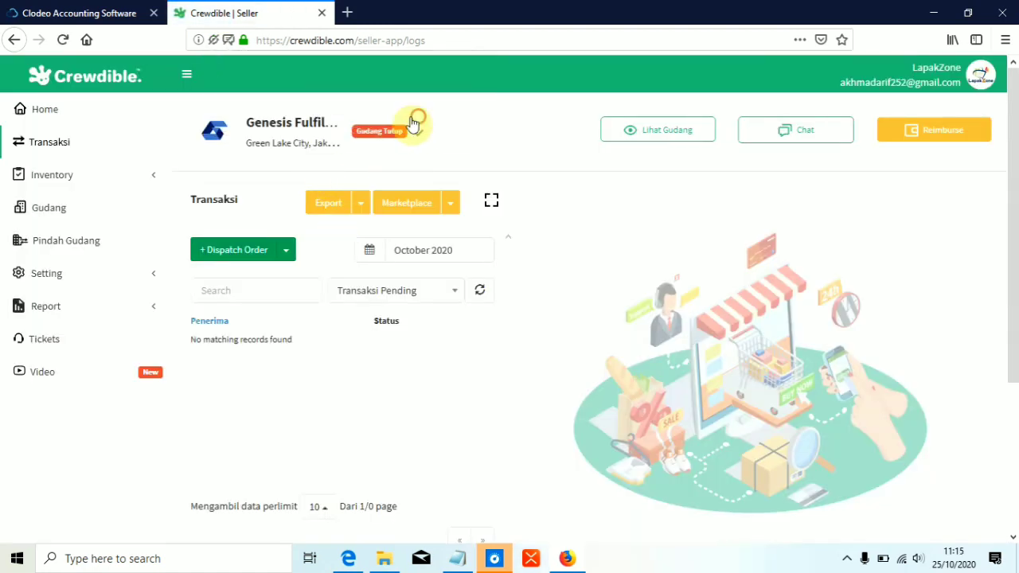
Open a new Dispatch Order form for the Genesis warehouse and look over its fields and the other dispatch options
{"action": "left_click", "coordinate": [230, 252]}
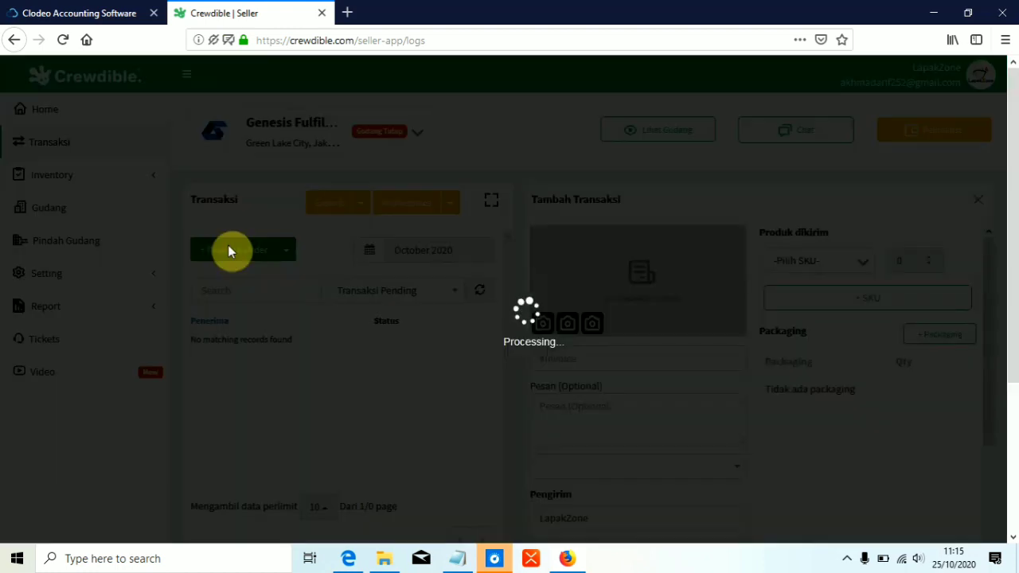
{"action": "scroll", "coordinate": [679, 255], "scroll_direction": "down", "scroll_amount": 3}
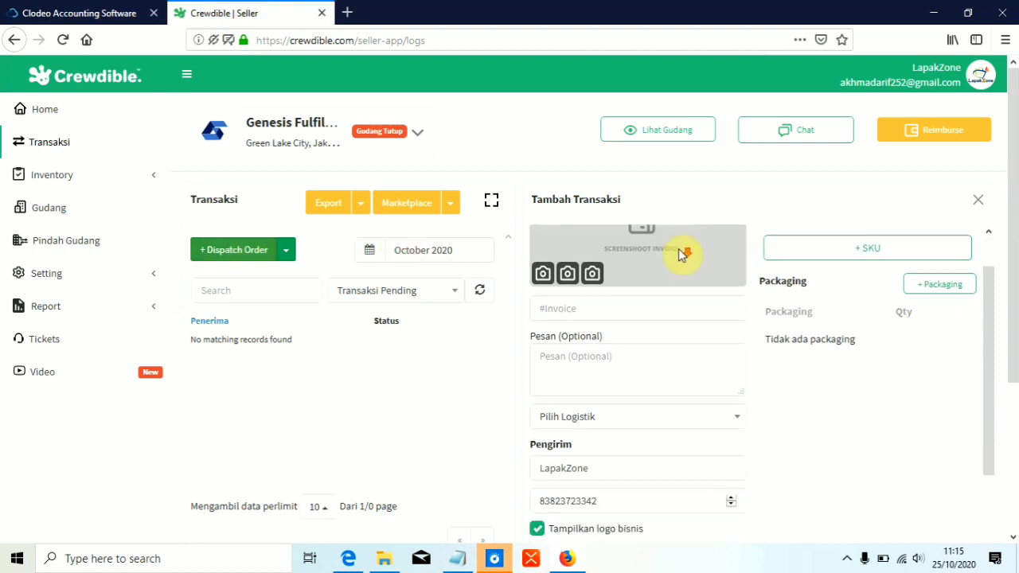
{"action": "scroll", "coordinate": [681, 266], "scroll_direction": "up", "scroll_amount": 3}
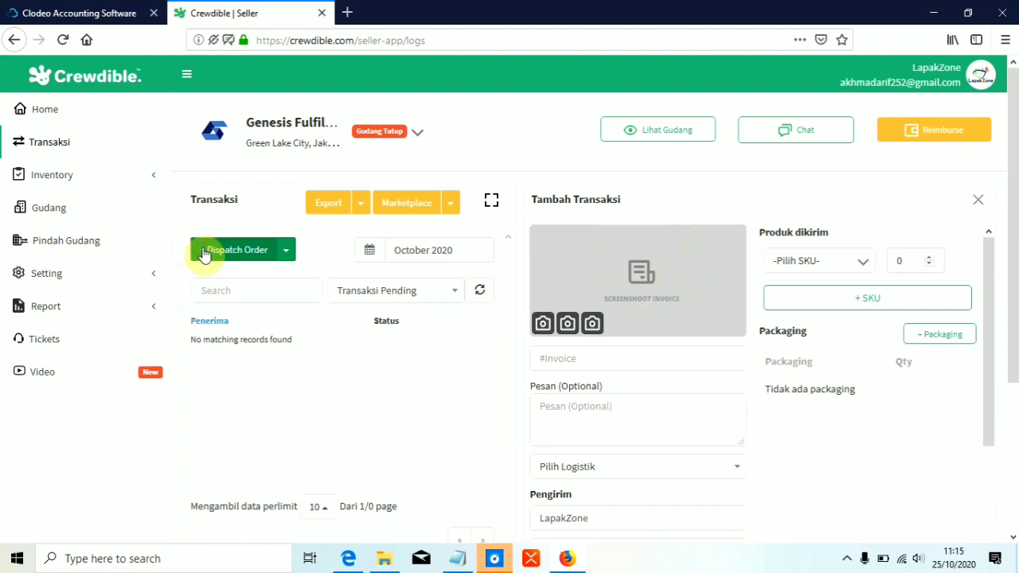
{"action": "left_click", "coordinate": [287, 252]}
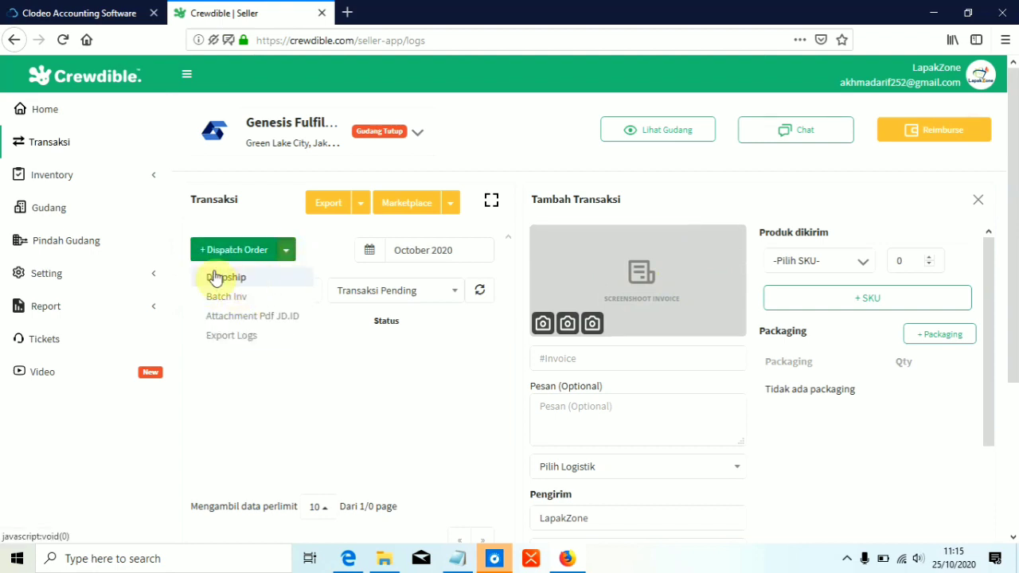
{"action": "left_click", "coordinate": [330, 362]}
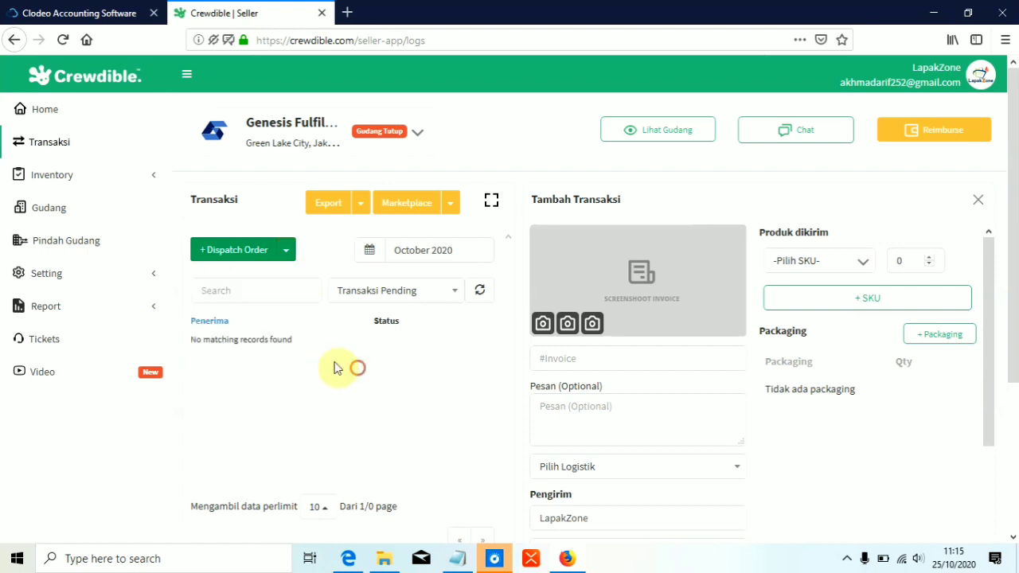
{"action": "scroll", "coordinate": [621, 247], "scroll_direction": "down", "scroll_amount": 2}
{"action": "scroll", "coordinate": [717, 287], "scroll_direction": "up", "scroll_amount": 2}
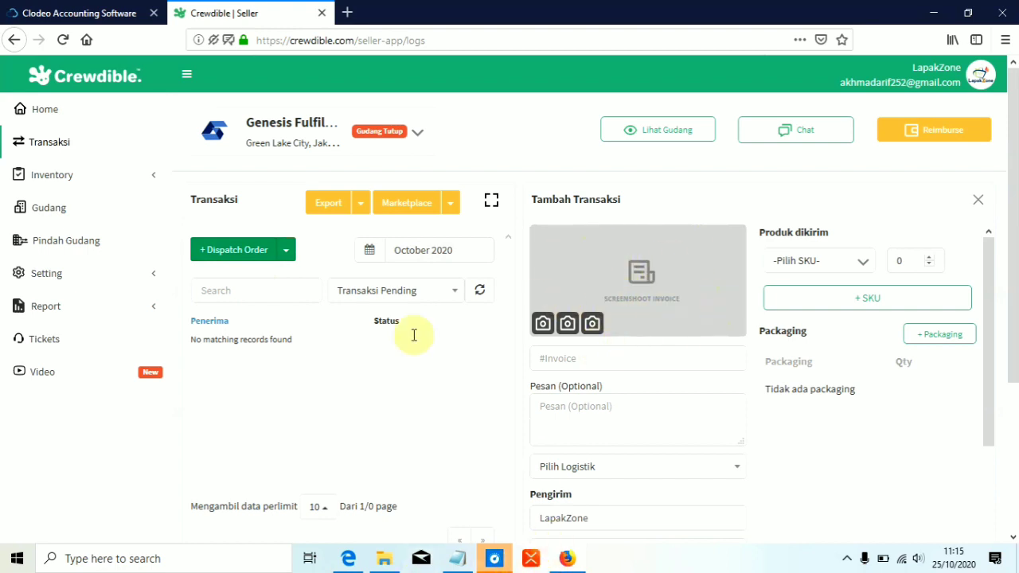
Switch to Clodeo, open the shipping label print preview of the newest COD order, and check it against Crewdible's dispatch form
{"action": "left_click", "coordinate": [123, 10]}
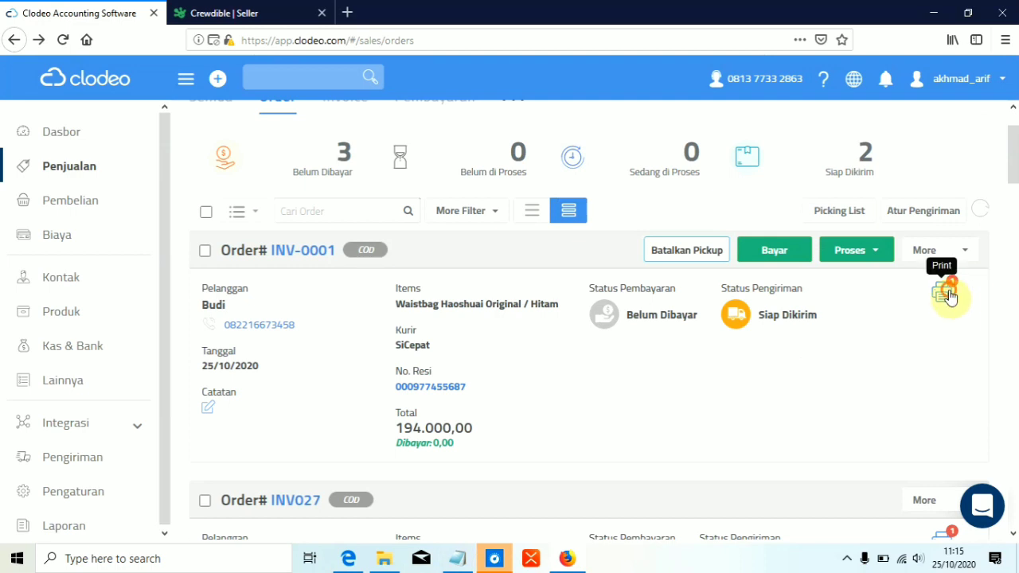
{"action": "left_click", "coordinate": [895, 346]}
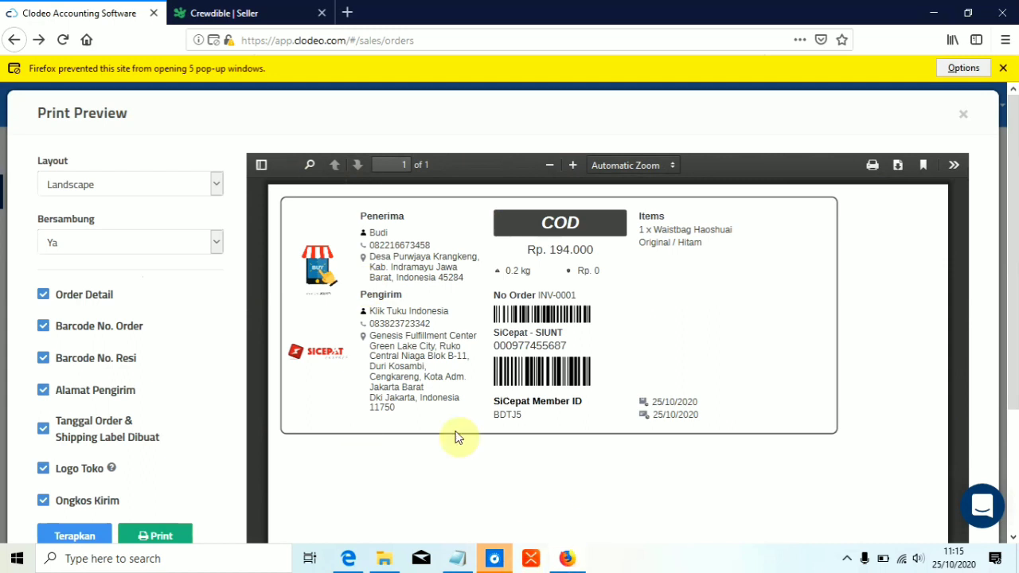
{"action": "left_click", "coordinate": [226, 11]}
{"action": "scroll", "coordinate": [601, 303], "scroll_direction": "down", "scroll_amount": 2}
{"action": "scroll", "coordinate": [593, 318], "scroll_direction": "up", "scroll_amount": 2}
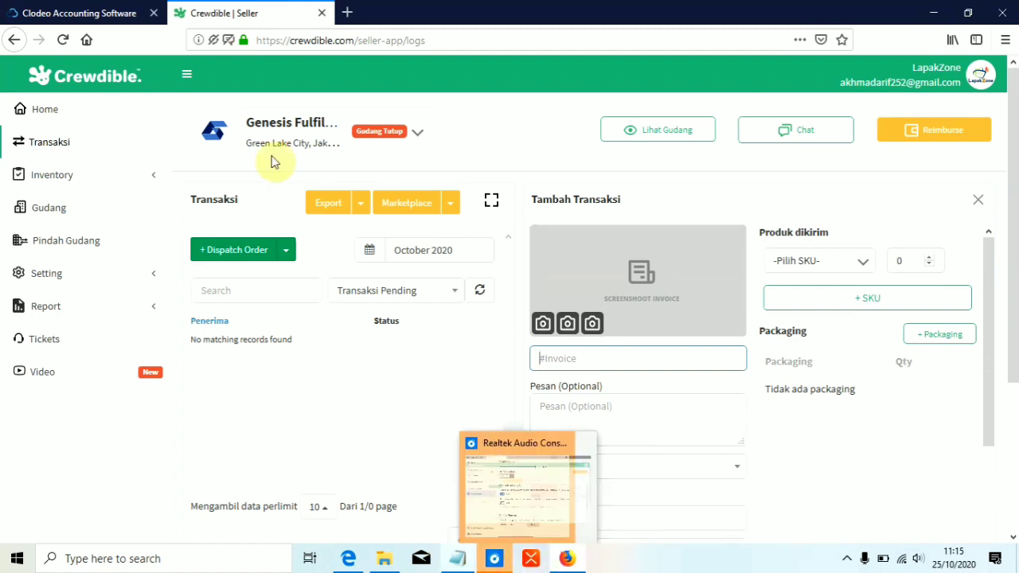
Copy the order number from the Clodeo shipping label into the invoice field of Crewdible's dispatch form
{"action": "left_click", "coordinate": [80, 12]}
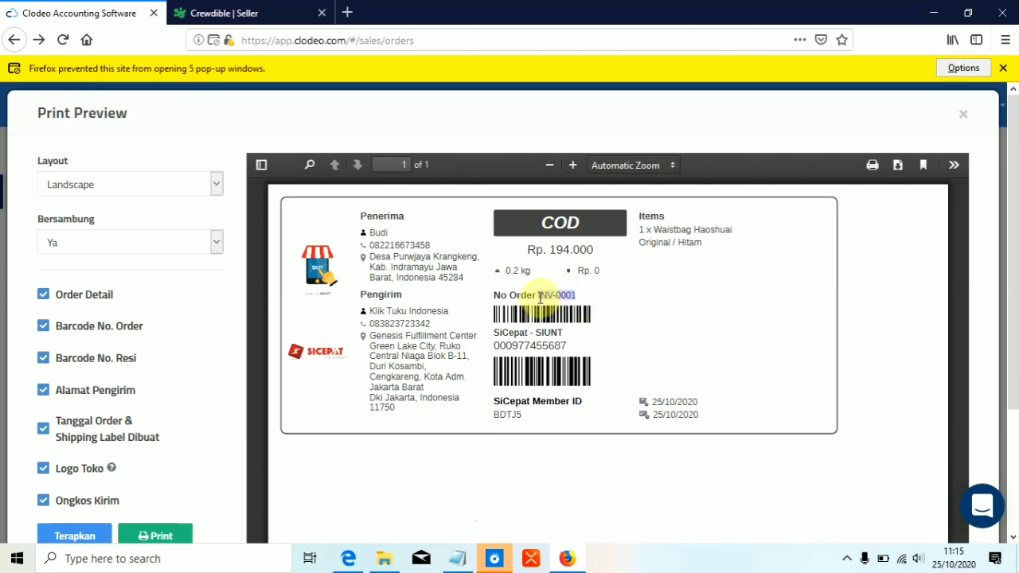
{"action": "left_click", "coordinate": [278, 16]}
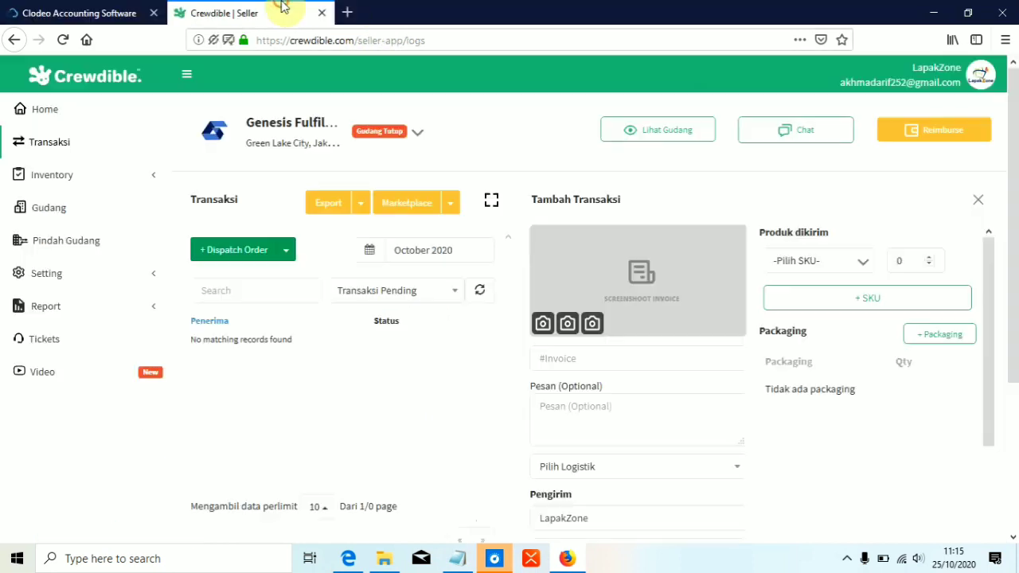
{"action": "type", "text": "INV-0001"}
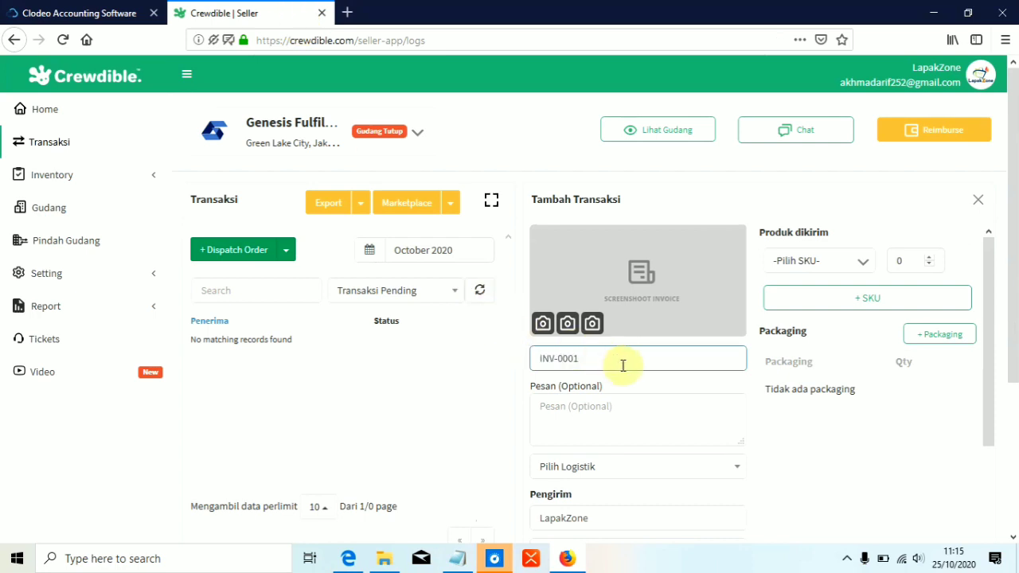
Set the logistics service of the dispatch order to SiCepat COD
{"action": "scroll", "coordinate": [630, 410], "scroll_direction": "down", "scroll_amount": 2}
{"action": "left_click", "coordinate": [621, 330]}
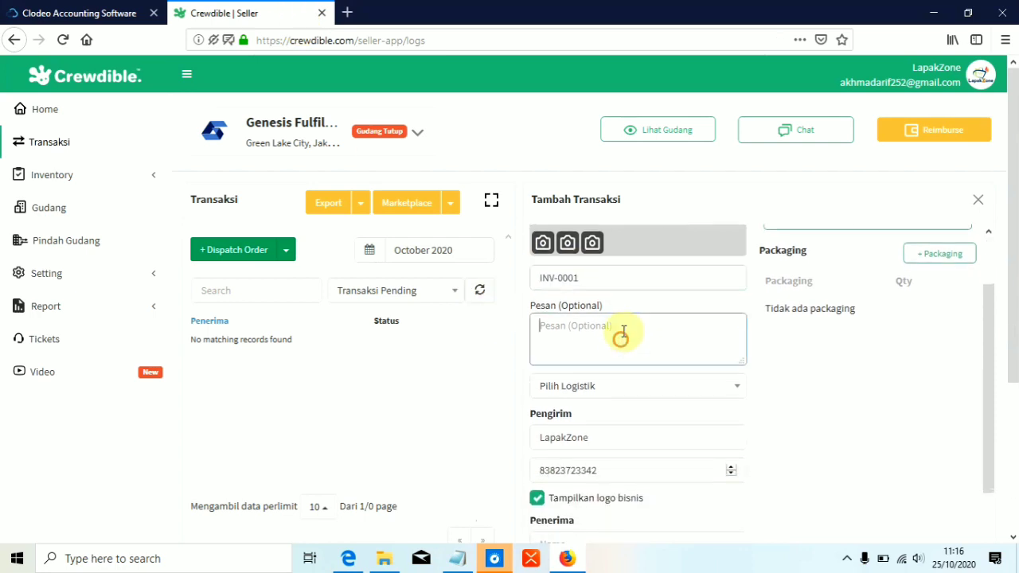
{"action": "left_click", "coordinate": [704, 387]}
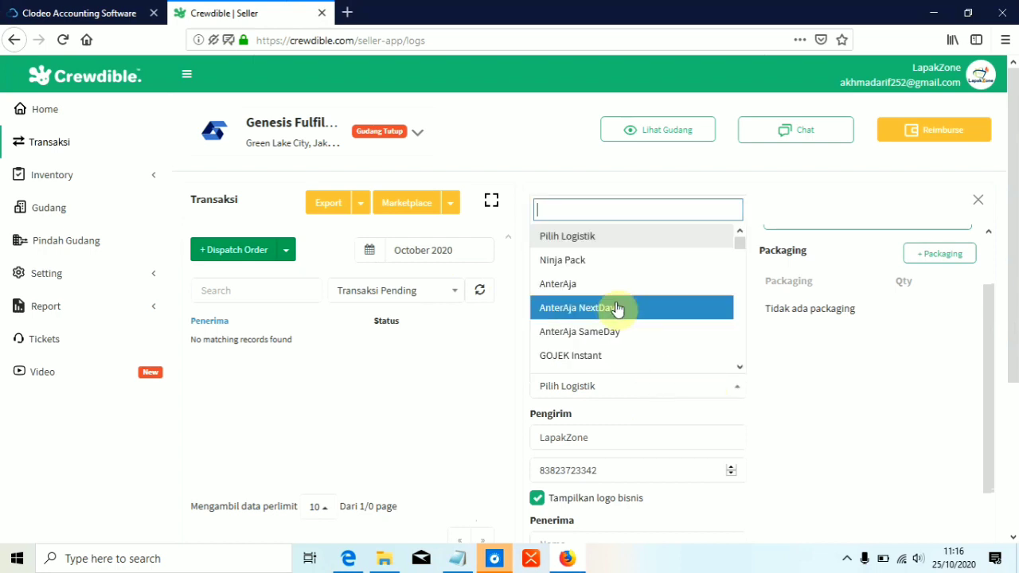
{"action": "scroll", "coordinate": [618, 287], "scroll_direction": "down", "scroll_amount": 5}
{"action": "scroll", "coordinate": [621, 300], "scroll_direction": "down", "scroll_amount": 6}
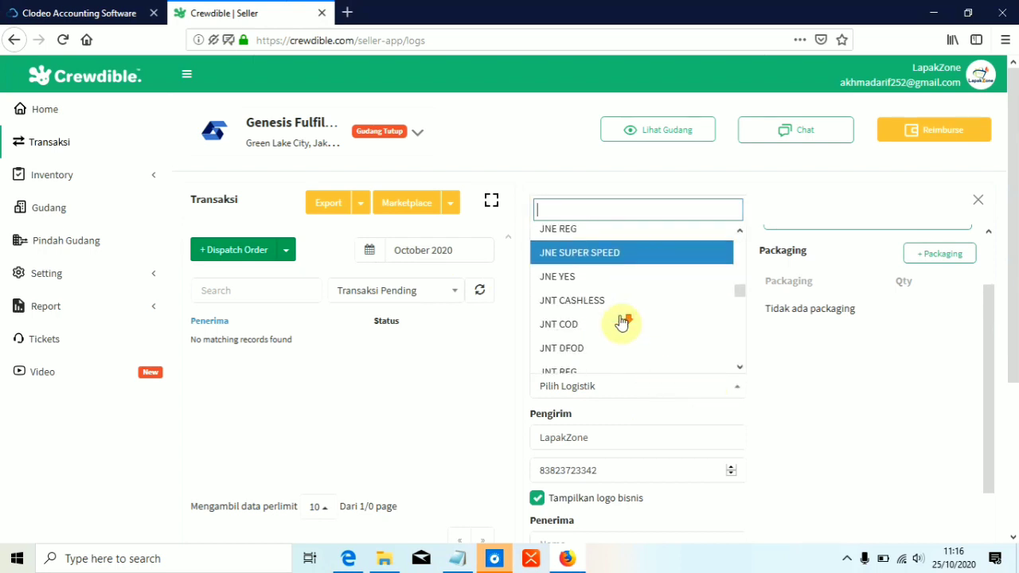
{"action": "scroll", "coordinate": [621, 318], "scroll_direction": "down", "scroll_amount": 5}
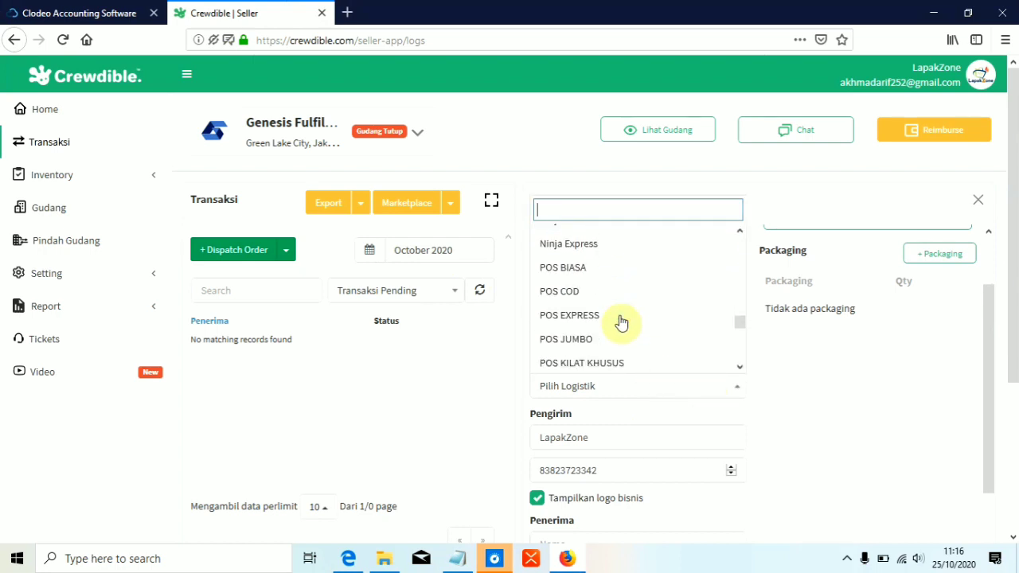
{"action": "scroll", "coordinate": [621, 316], "scroll_direction": "up", "scroll_amount": 3}
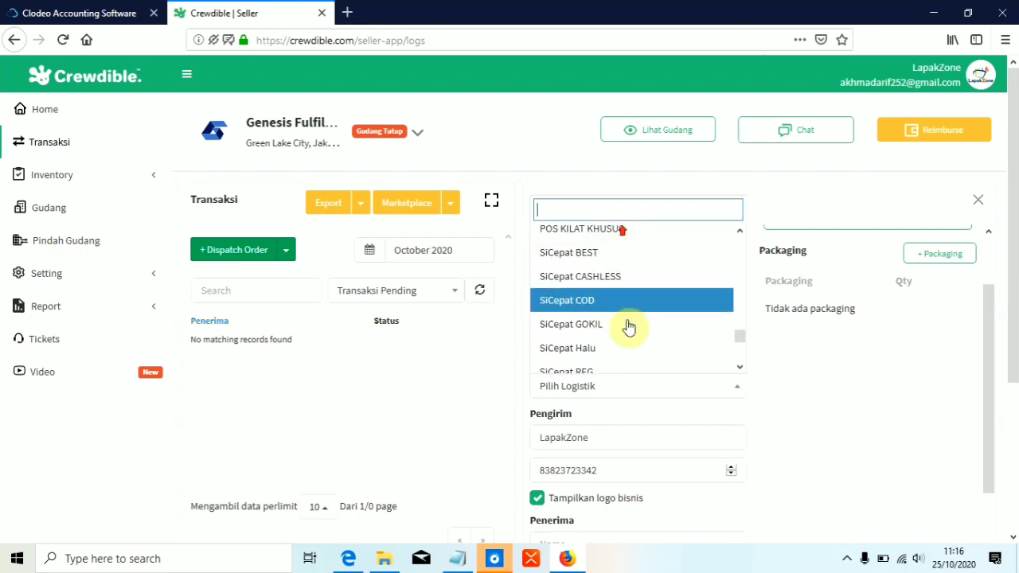
{"action": "left_click", "coordinate": [629, 311]}
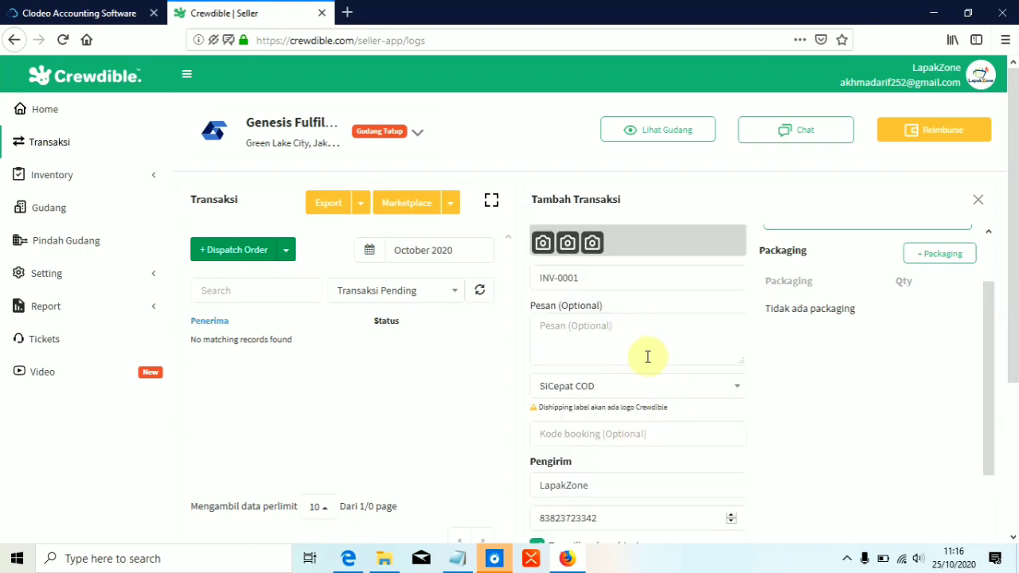
Copy the SiCepat tracking number from the Clodeo shipping label into the booking code field of the Crewdible form
{"action": "scroll", "coordinate": [621, 418], "scroll_direction": "down", "scroll_amount": 2}
{"action": "scroll", "coordinate": [621, 415], "scroll_direction": "up", "scroll_amount": 2}
{"action": "scroll", "coordinate": [653, 446], "scroll_direction": "down", "scroll_amount": 3}
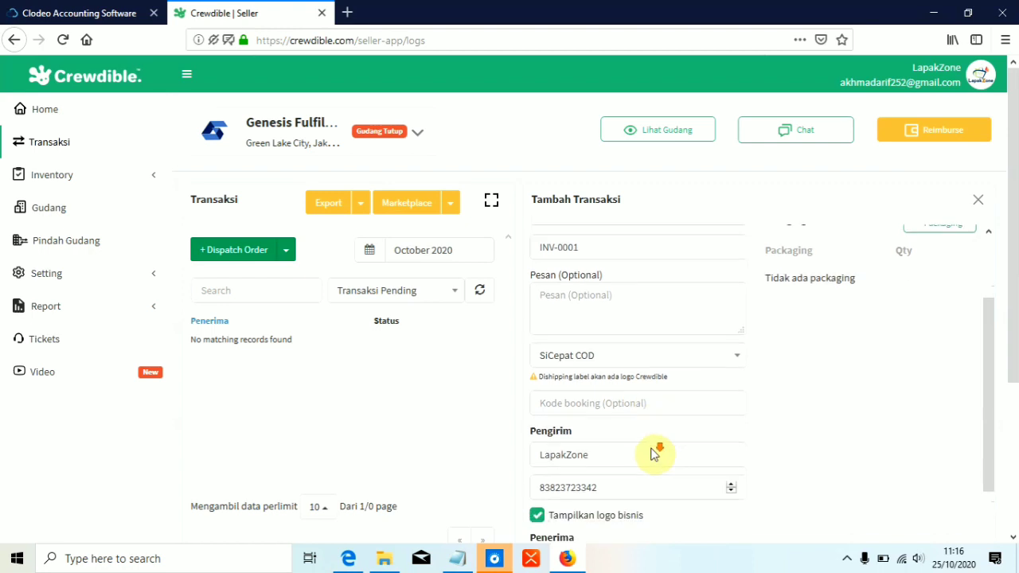
{"action": "left_click", "coordinate": [615, 354]}
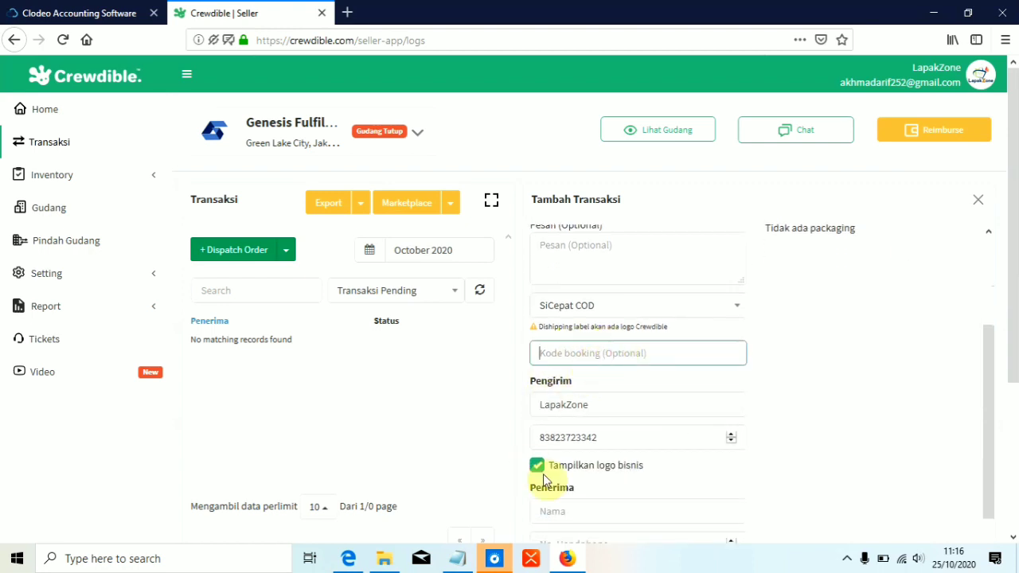
{"action": "left_click", "coordinate": [83, 13]}
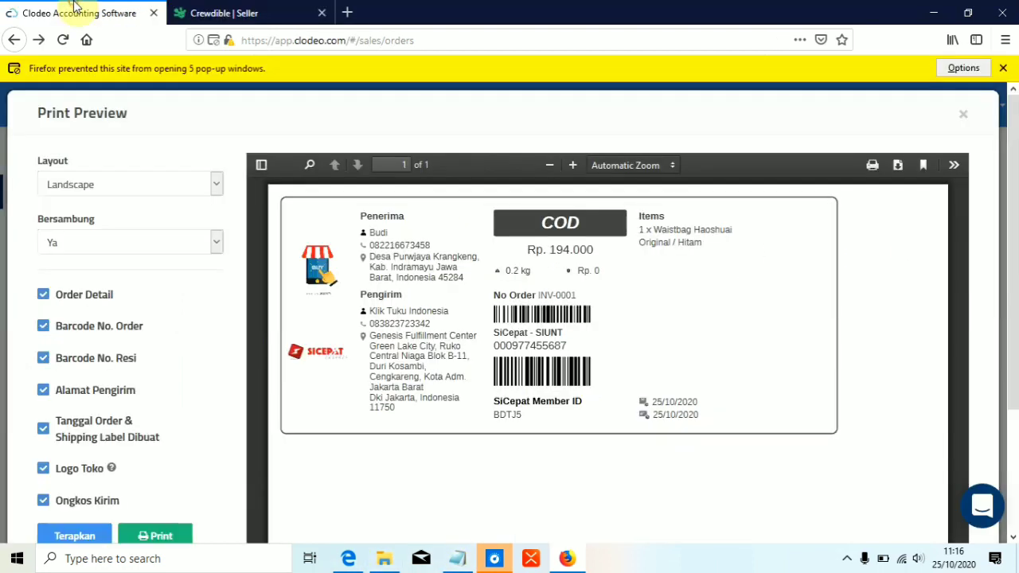
{"action": "mouse_move", "coordinate": [562, 349]}
{"action": "left_mouse_down"}
{"action": "mouse_move", "coordinate": [512, 373]}
{"action": "mouse_move", "coordinate": [543, 343]}
{"action": "left_mouse_up"}
{"action": "left_click", "coordinate": [511, 369]}
{"action": "left_click", "coordinate": [544, 343]}
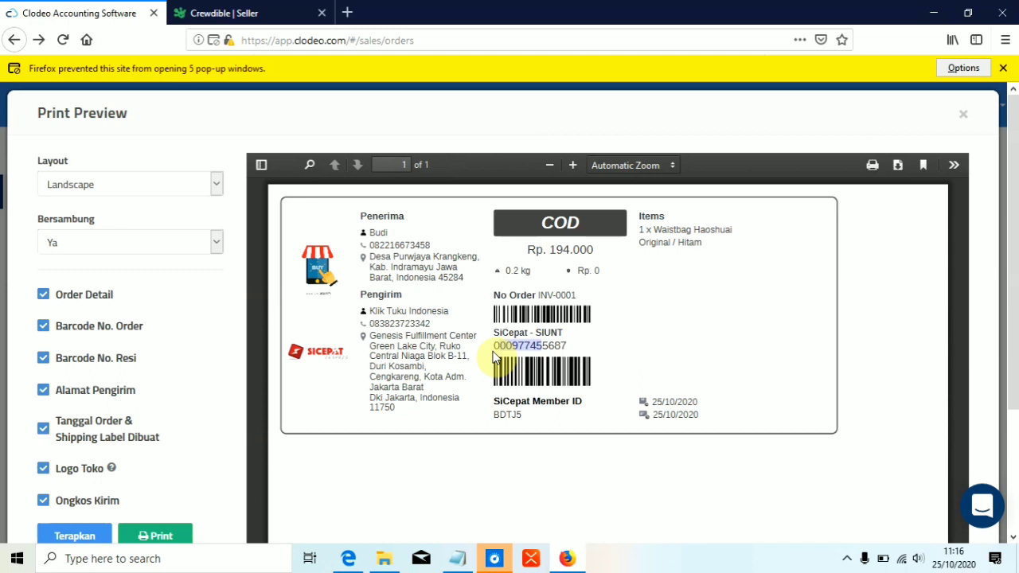
{"action": "left_click_drag", "start_coordinate": [512, 345], "coordinate": [562, 346]}
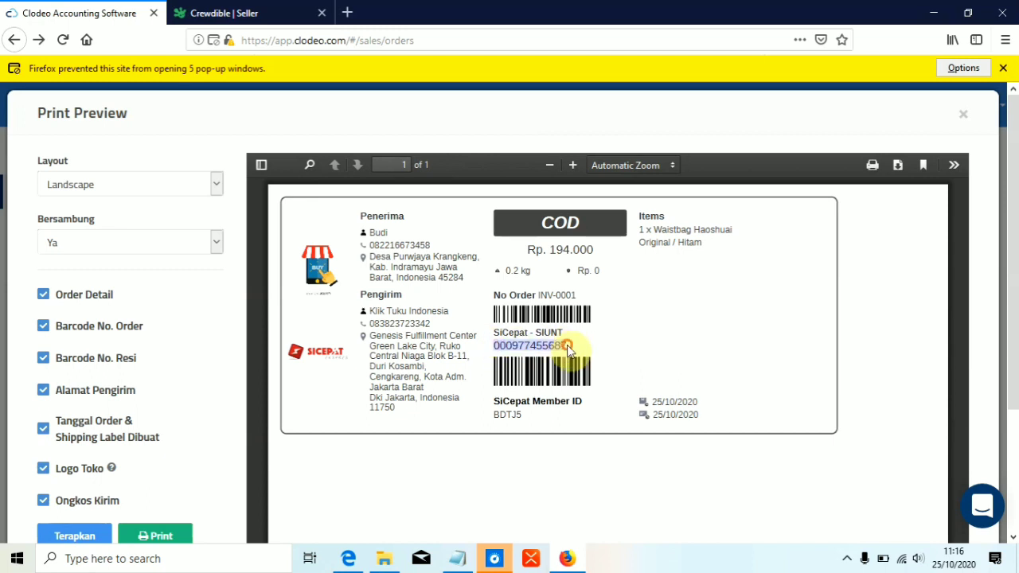
{"action": "left_click", "coordinate": [243, 11]}
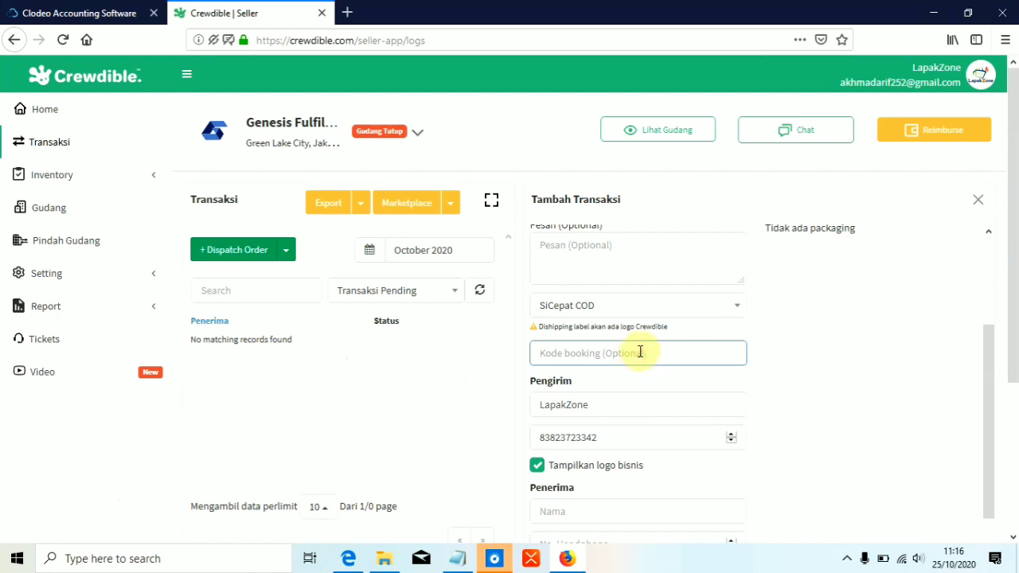
{"action": "scroll", "coordinate": [640, 351], "scroll_direction": "down", "scroll_amount": 2}
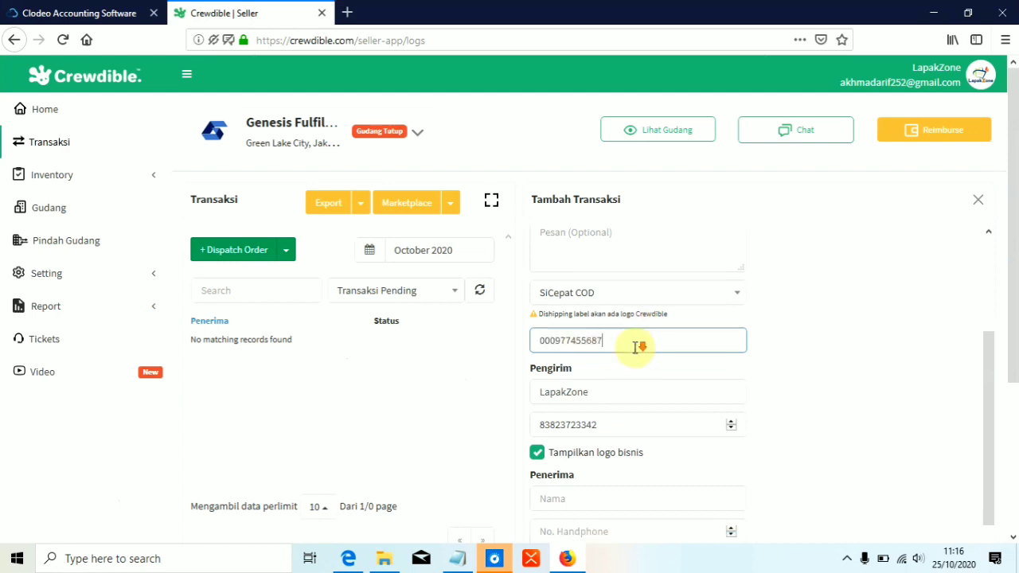
Set the sender name to "Klik tuku" with the business logo display turned off
{"action": "left_click_drag", "start_coordinate": [658, 328], "coordinate": [506, 326]}
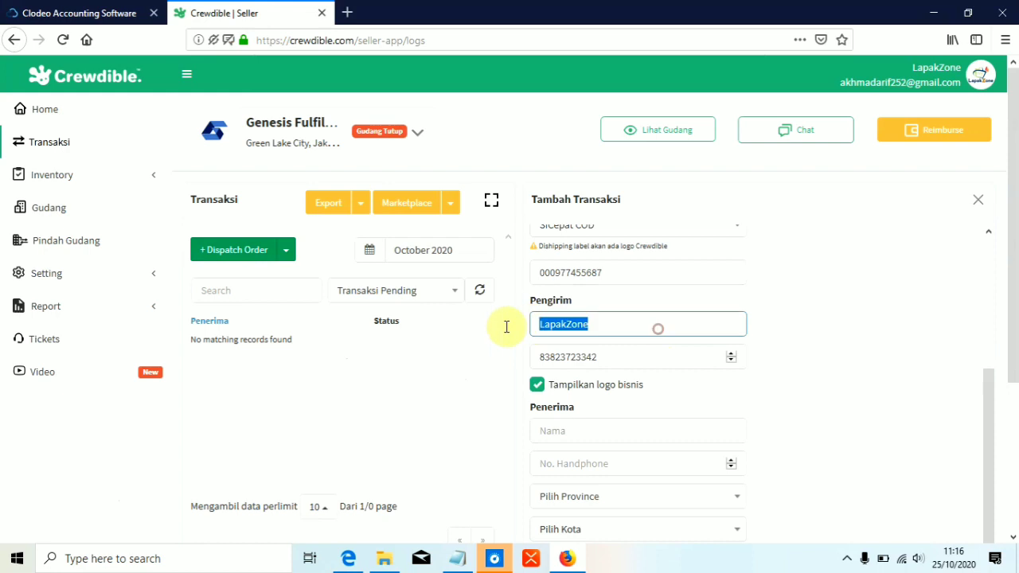
{"action": "type", "text": "K"}
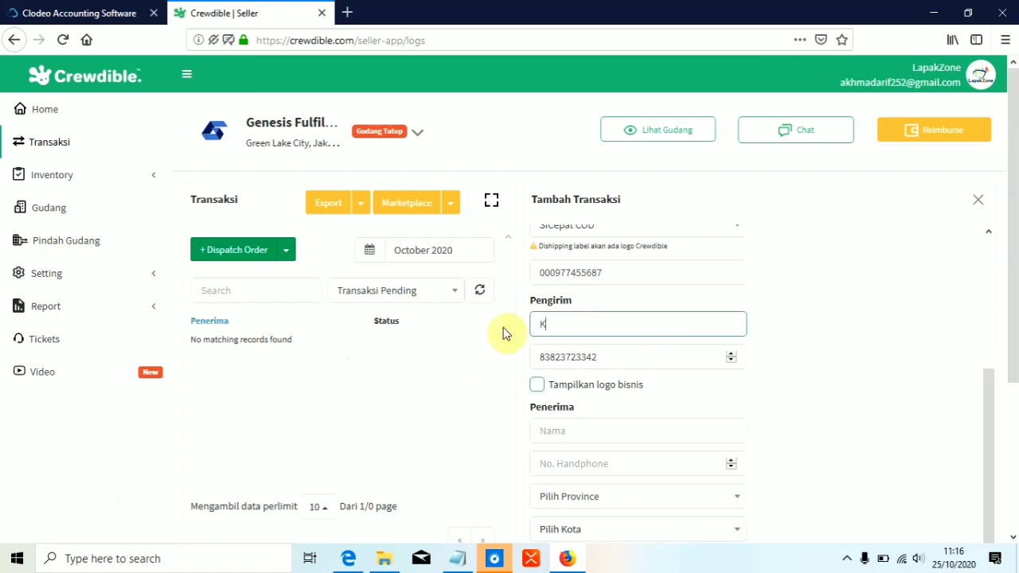
{"action": "type", "text": "lik tuku"}
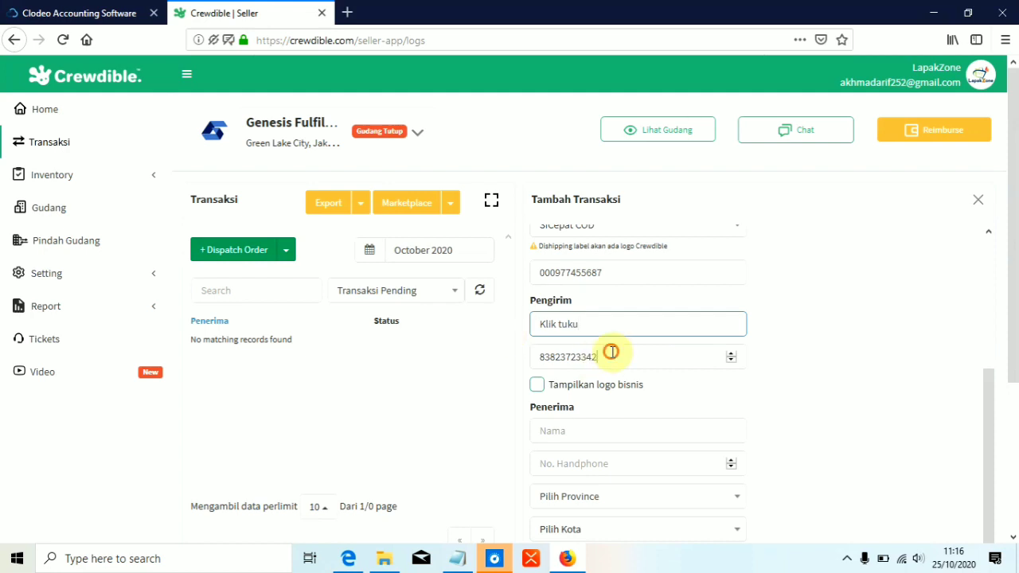
{"action": "left_click_drag", "start_coordinate": [608, 355], "coordinate": [529, 359]}
{"action": "left_click", "coordinate": [678, 387]}
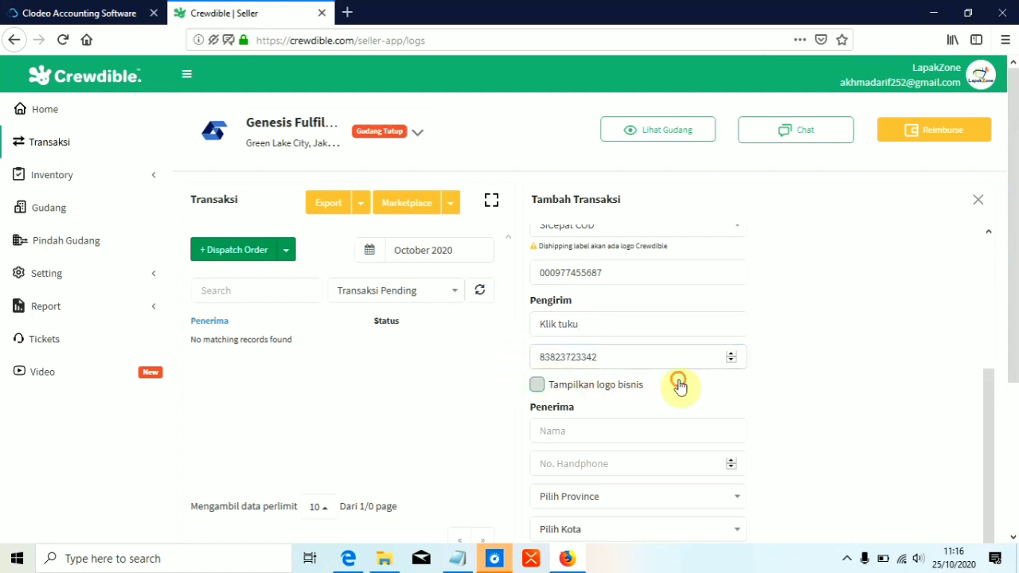
{"action": "left_click", "coordinate": [548, 390]}
{"action": "scroll", "coordinate": [624, 351], "scroll_direction": "down", "scroll_amount": 2}
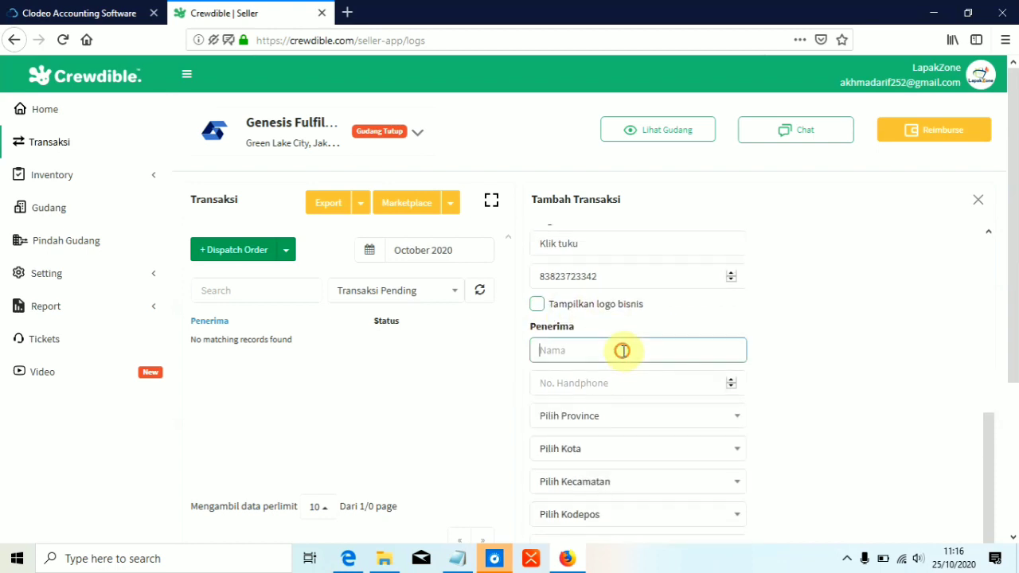
Copy the recipient's name from the Clodeo shipping label into the recipient name field of the Crewdible form
{"action": "left_click", "coordinate": [80, 12]}
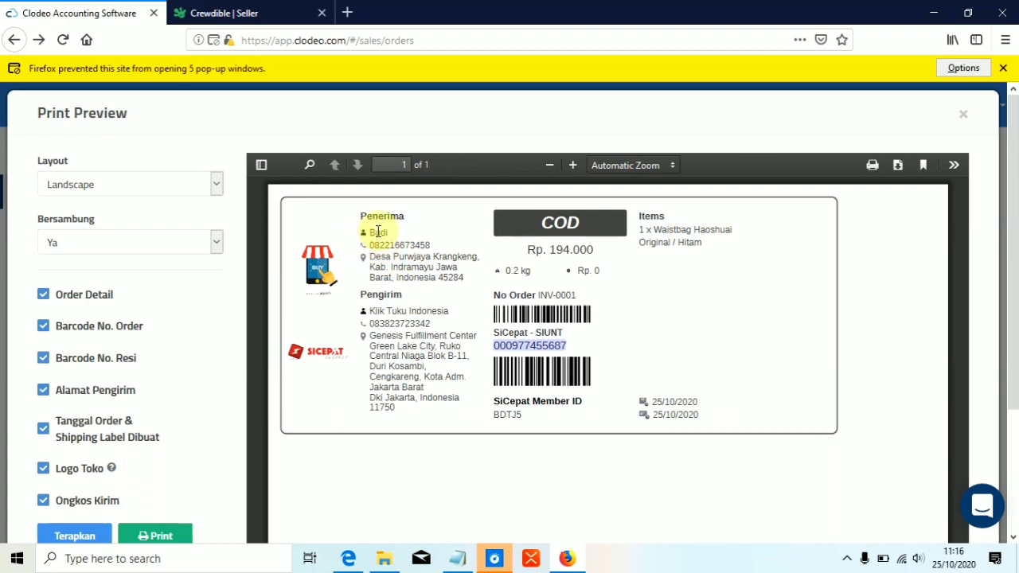
{"action": "left_click_drag", "start_coordinate": [369, 232], "coordinate": [403, 232]}
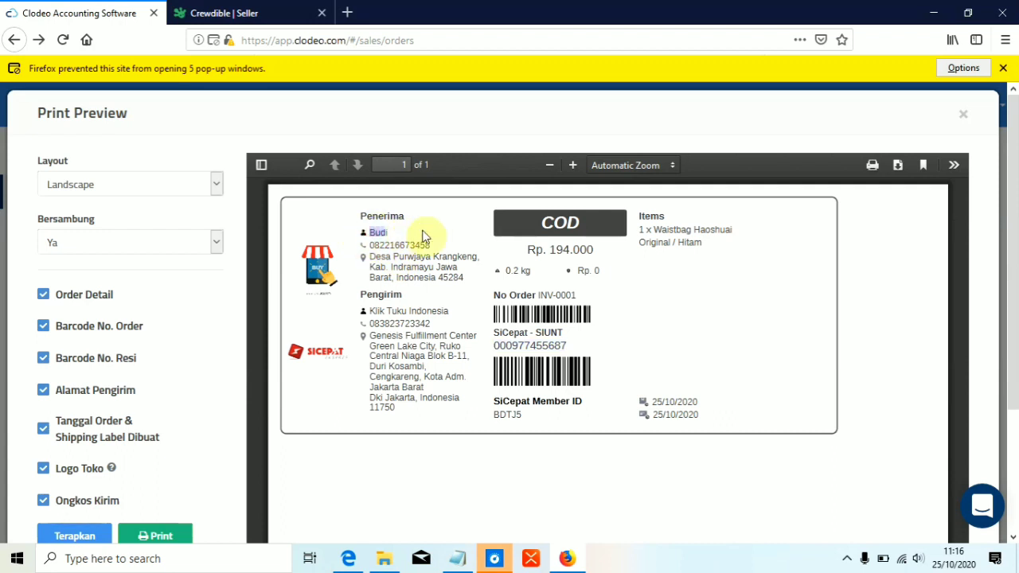
{"action": "left_click_drag", "start_coordinate": [369, 236], "coordinate": [396, 239]}
{"action": "double_click", "coordinate": [375, 232]}
{"action": "key", "text": "ctrl+c"}
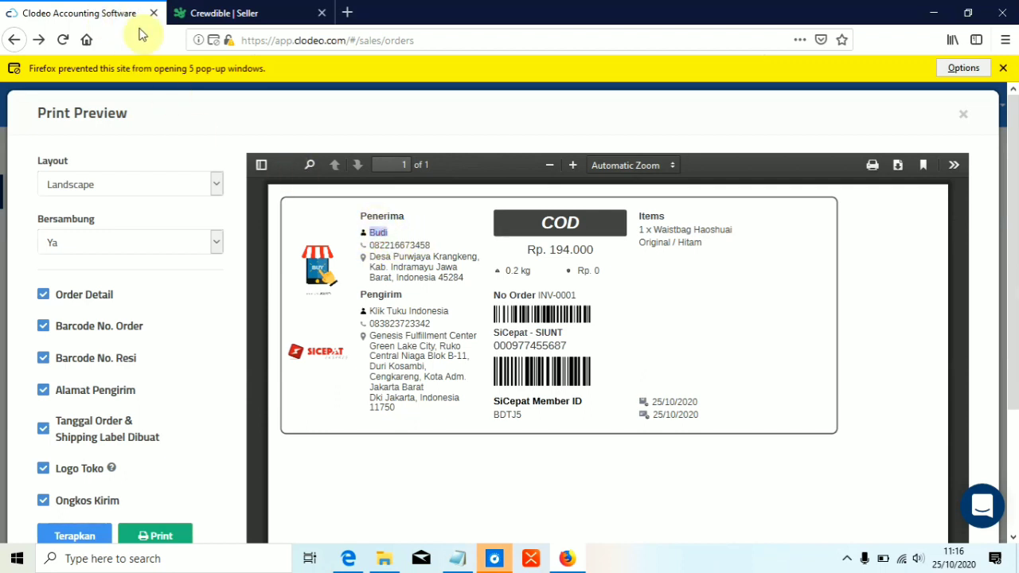
{"action": "left_click", "coordinate": [231, 13]}
{"action": "key", "text": "ctrl+v"}
Copy the recipient's phone number from the Clodeo shipping label into the recipient's mobile number field in Crewdible
{"action": "left_click", "coordinate": [600, 383]}
{"action": "left_click", "coordinate": [64, 9]}
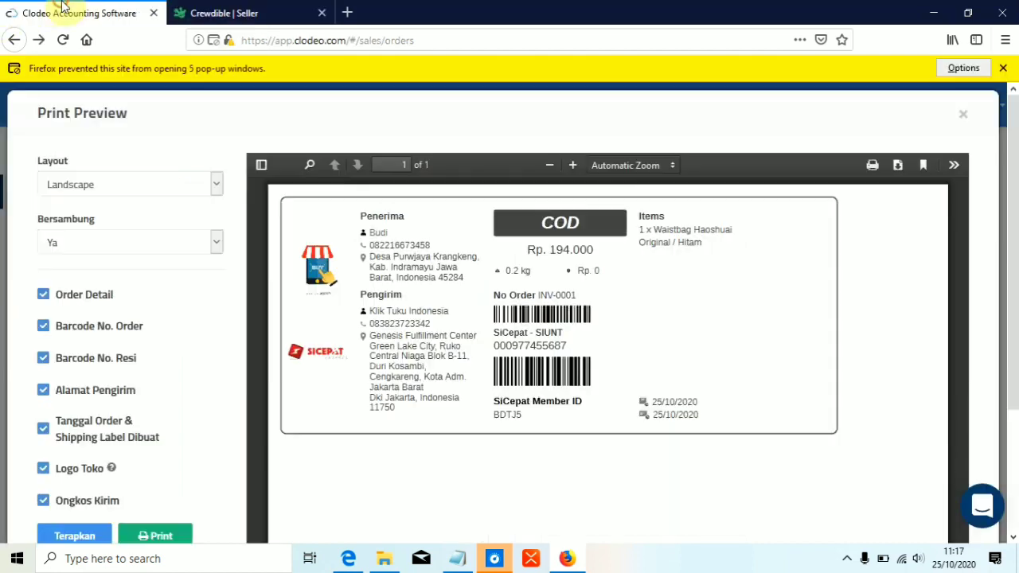
{"action": "left_click_drag", "start_coordinate": [370, 245], "coordinate": [422, 244]}
{"action": "key", "text": "ctrl+c"}
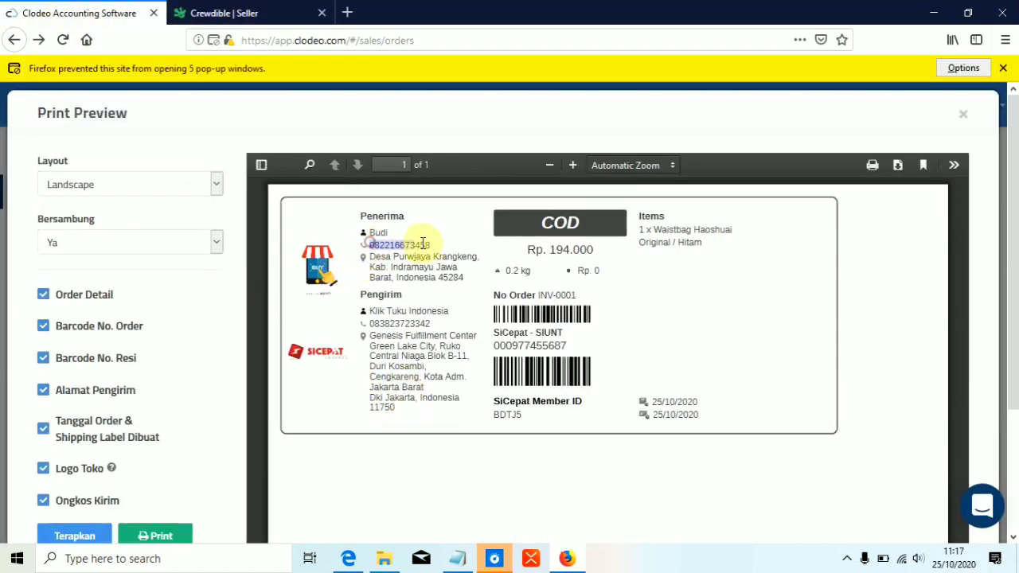
{"action": "left_click", "coordinate": [255, 11]}
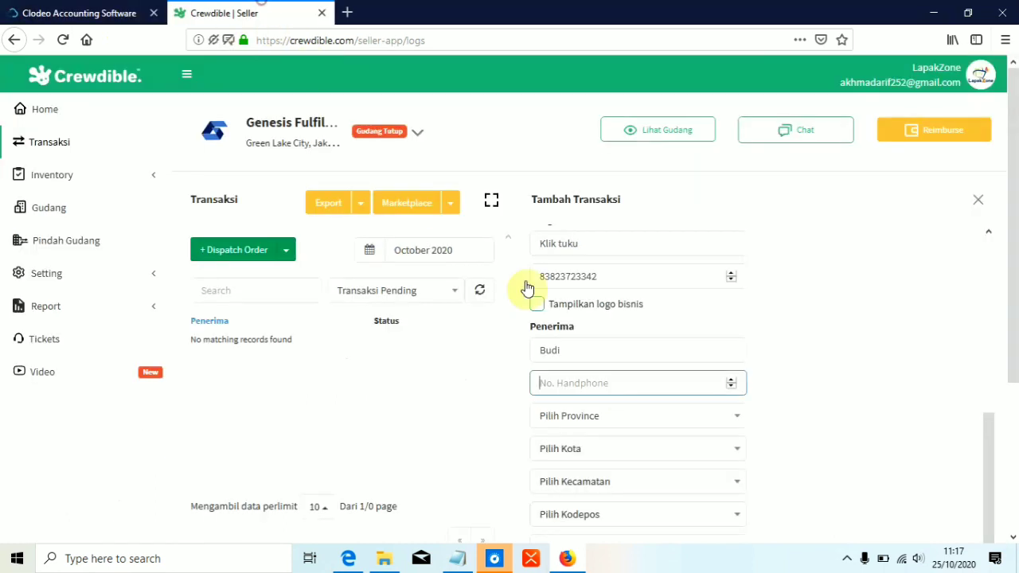
{"action": "key", "text": "ctrl+v"}
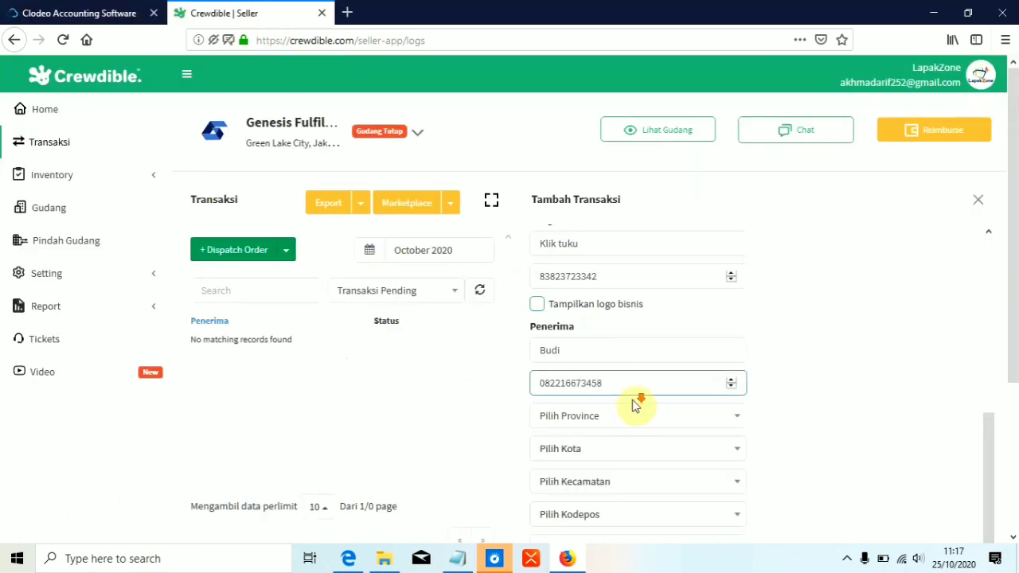
Set the recipient's province to Jawa Barat in the dispatch order form
{"action": "left_click", "coordinate": [727, 409]}
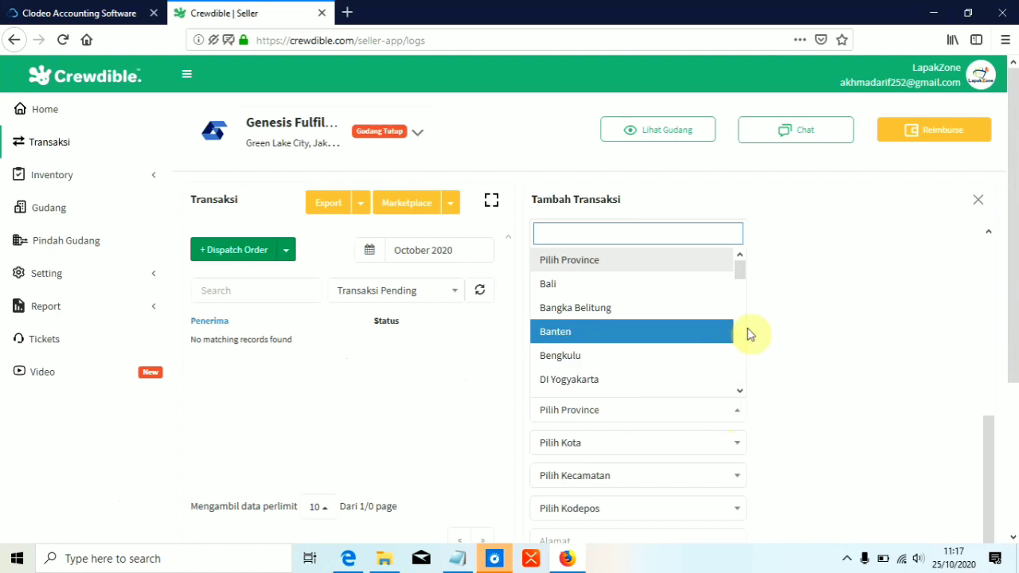
{"action": "scroll", "coordinate": [633, 374], "scroll_direction": "down", "scroll_amount": 1}
{"action": "scroll", "coordinate": [631, 366], "scroll_direction": "down", "scroll_amount": 1}
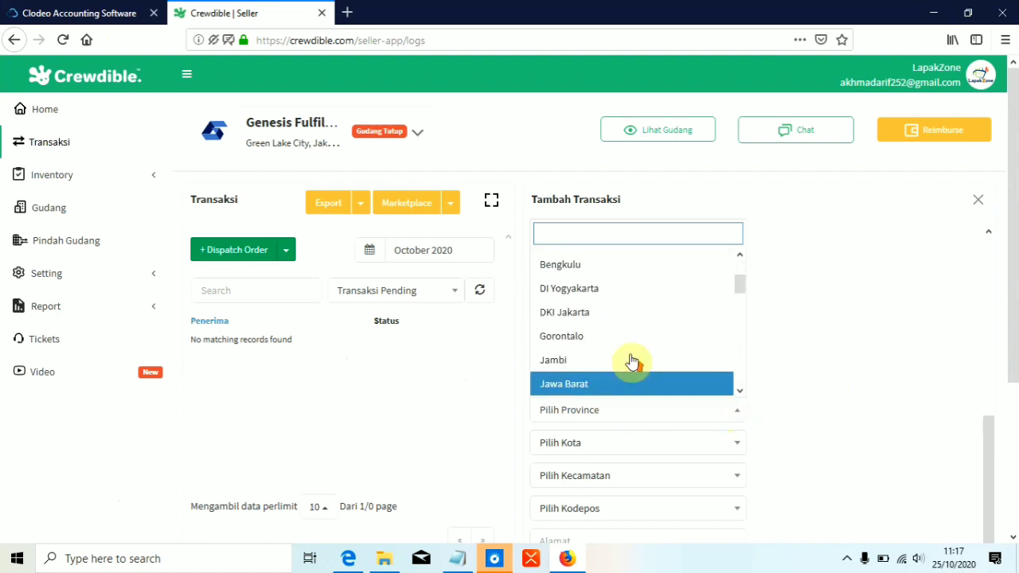
{"action": "scroll", "coordinate": [601, 295], "scroll_direction": "up", "scroll_amount": 2}
{"action": "scroll", "coordinate": [602, 346], "scroll_direction": "down", "scroll_amount": 2}
{"action": "scroll", "coordinate": [785, 410], "scroll_direction": "down", "scroll_amount": 2}
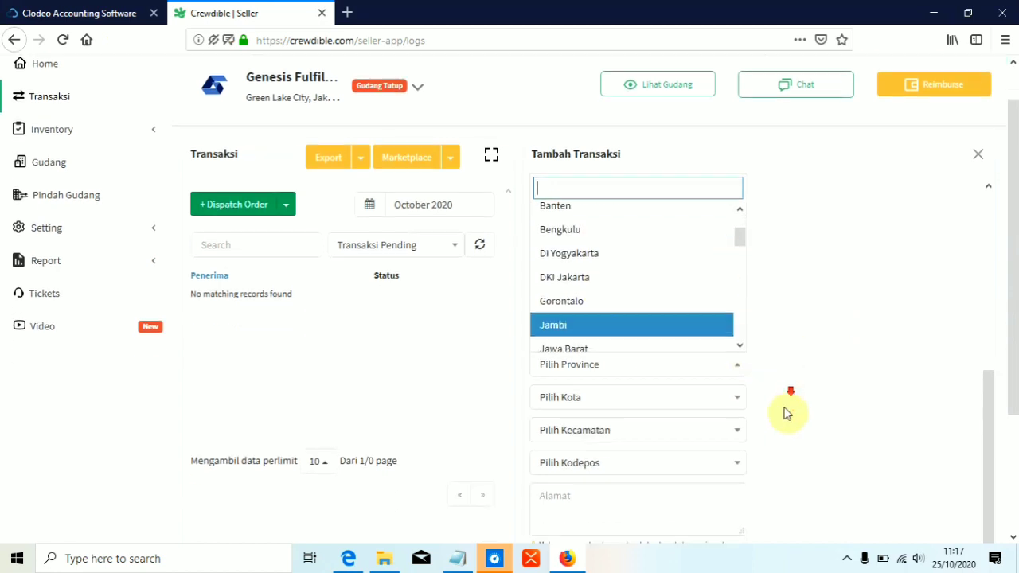
{"action": "left_click", "coordinate": [785, 406]}
{"action": "left_click", "coordinate": [737, 334]}
{"action": "scroll", "coordinate": [636, 275], "scroll_direction": "down", "scroll_amount": 2}
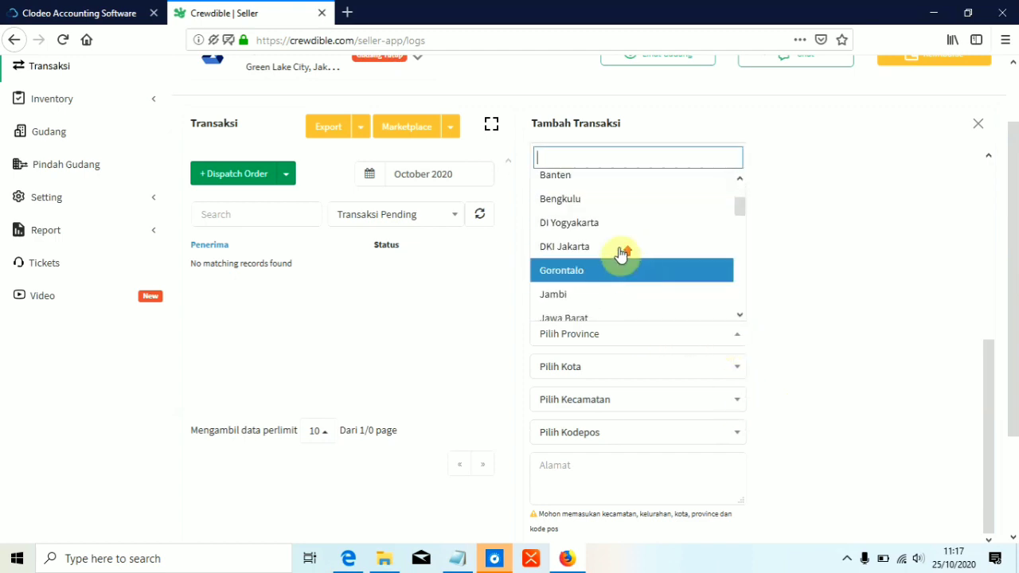
{"action": "scroll", "coordinate": [615, 223], "scroll_direction": "up", "scroll_amount": 2}
{"action": "type", "text": "jawa"}
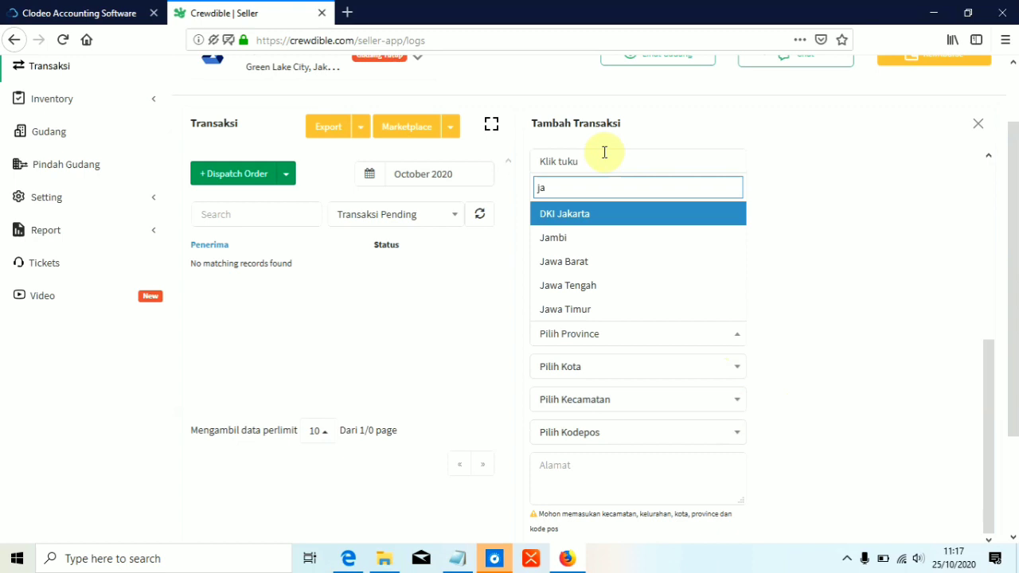
{"action": "left_click", "coordinate": [613, 261]}
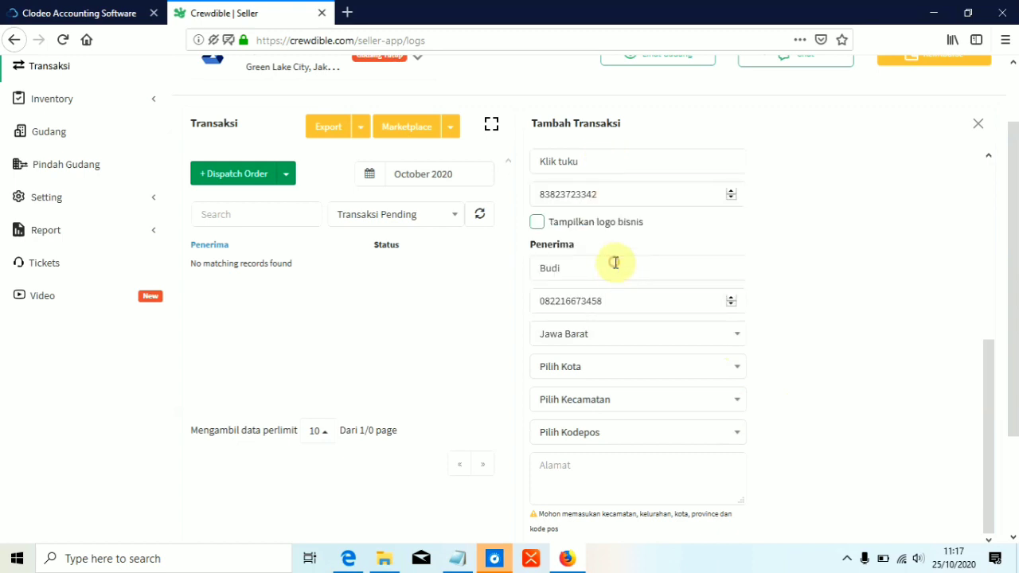
Choose Indramayu as the recipient's city
{"action": "left_click", "coordinate": [660, 364]}
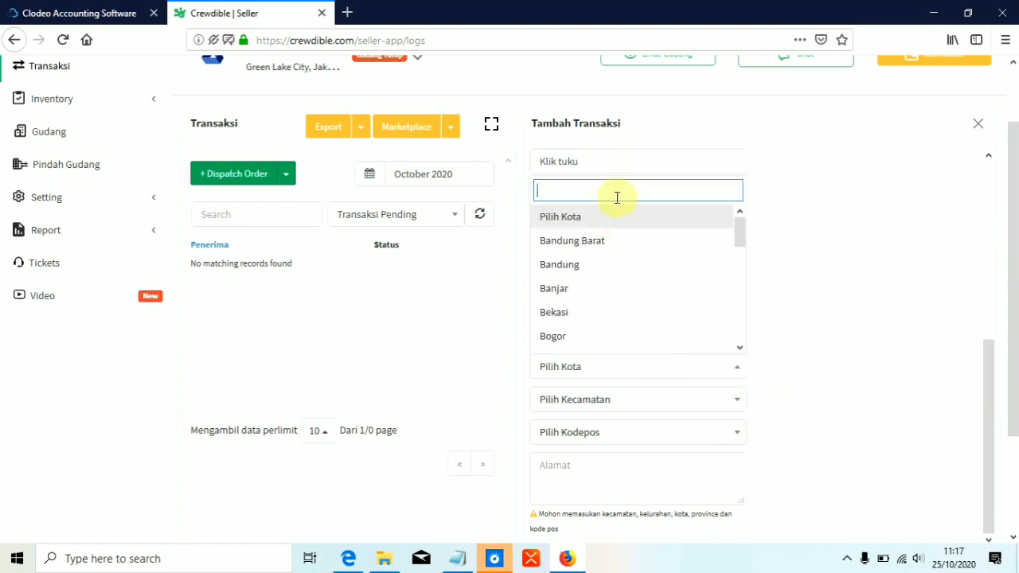
{"action": "type", "text": "ind"}
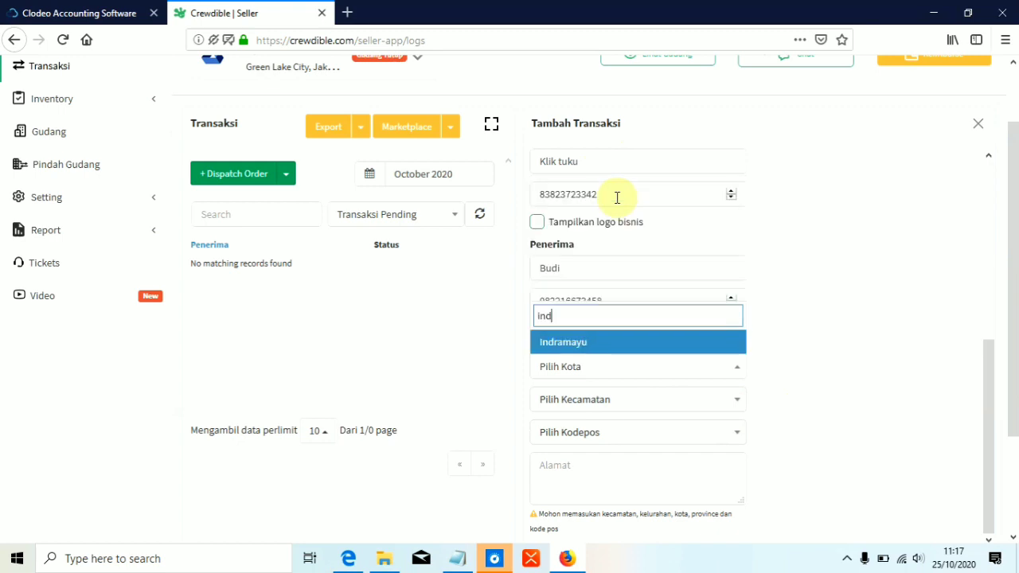
{"action": "left_click", "coordinate": [660, 344]}
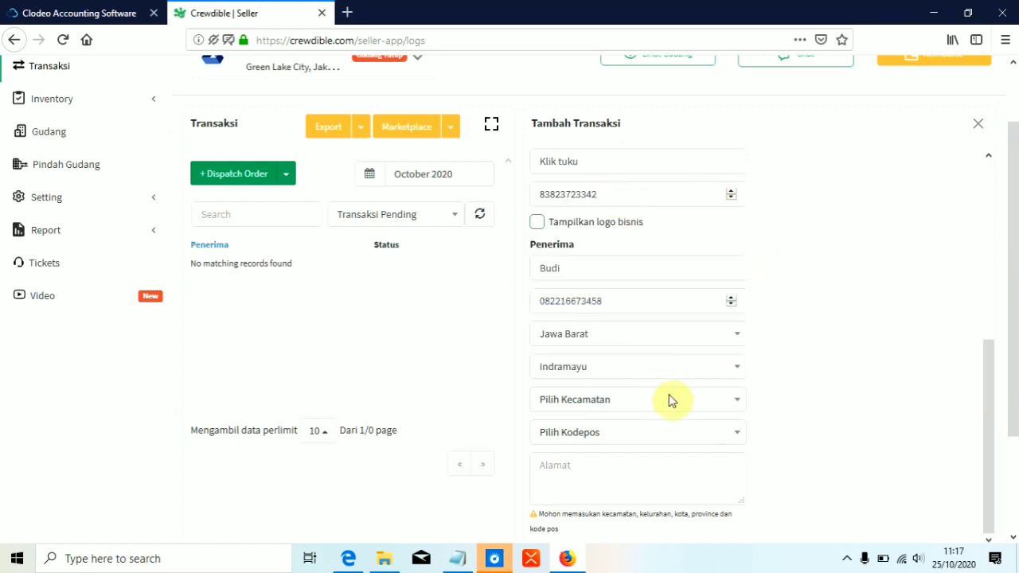
Choose the recipient's kecamatan (district) according to the address on the shipping label
{"action": "left_click", "coordinate": [670, 400]}
{"action": "type", "text": "j"}
{"action": "key", "text": "BackSpace"}
{"action": "type", "text": "kr"}
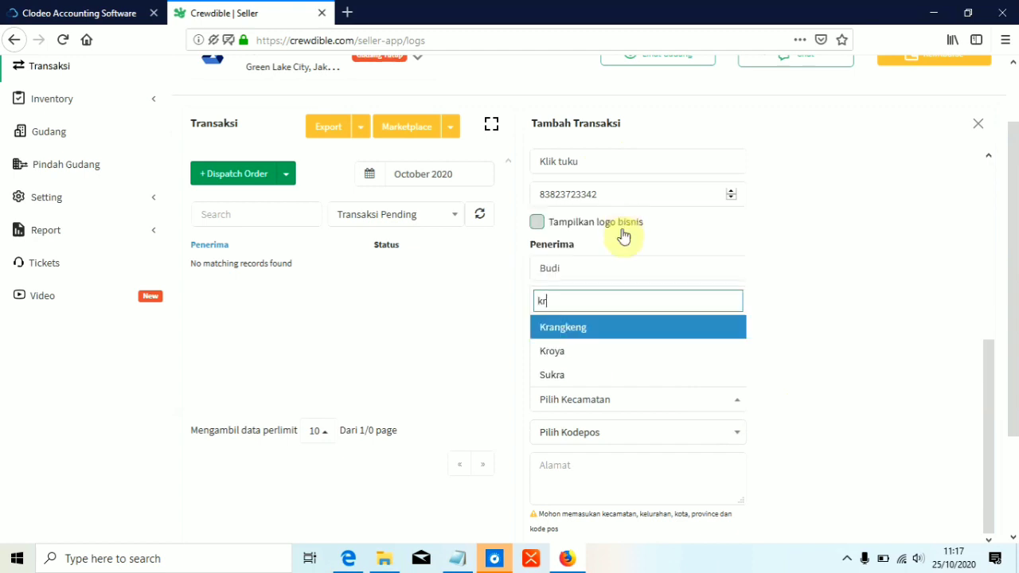
{"action": "type", "text": "ang"}
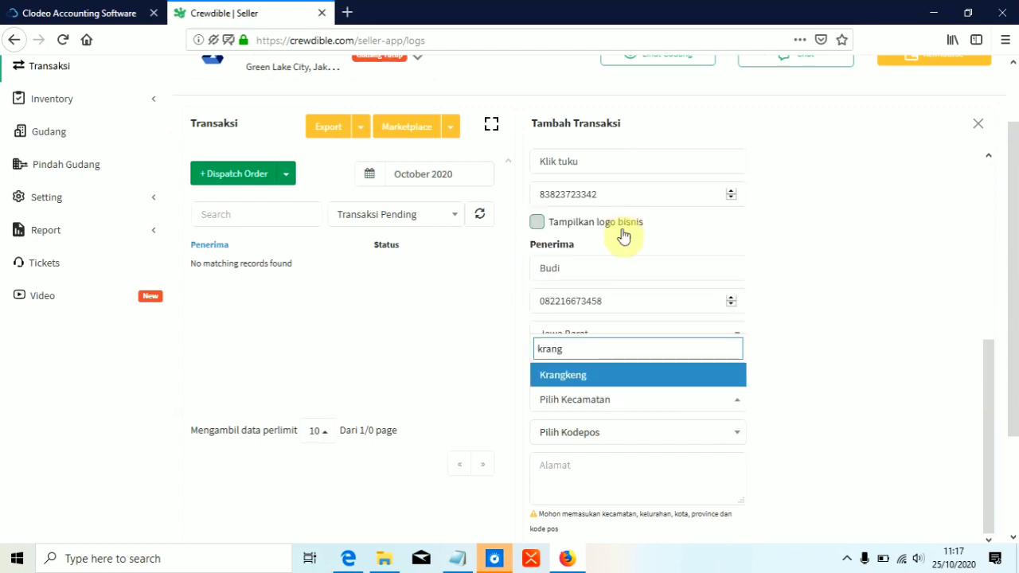
{"action": "left_click", "coordinate": [602, 377]}
Choose the village and postal code that match the recipient's address on the shipping label
{"action": "left_click", "coordinate": [628, 432]}
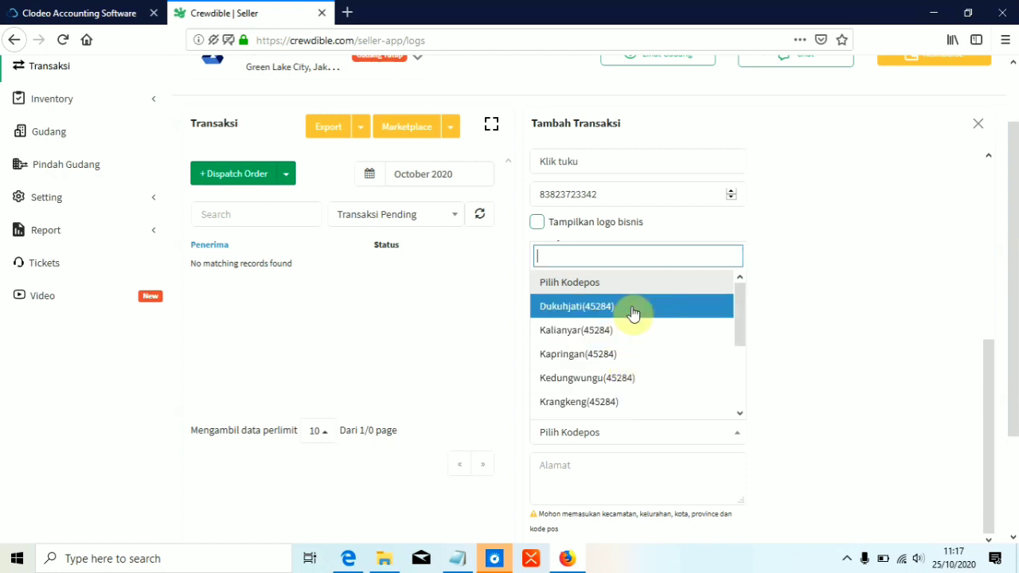
{"action": "scroll", "coordinate": [649, 358], "scroll_direction": "down", "scroll_amount": 2}
{"action": "scroll", "coordinate": [648, 342], "scroll_direction": "up", "scroll_amount": 1}
{"action": "scroll", "coordinate": [645, 351], "scroll_direction": "down", "scroll_amount": 1}
{"action": "left_click", "coordinate": [644, 369]}
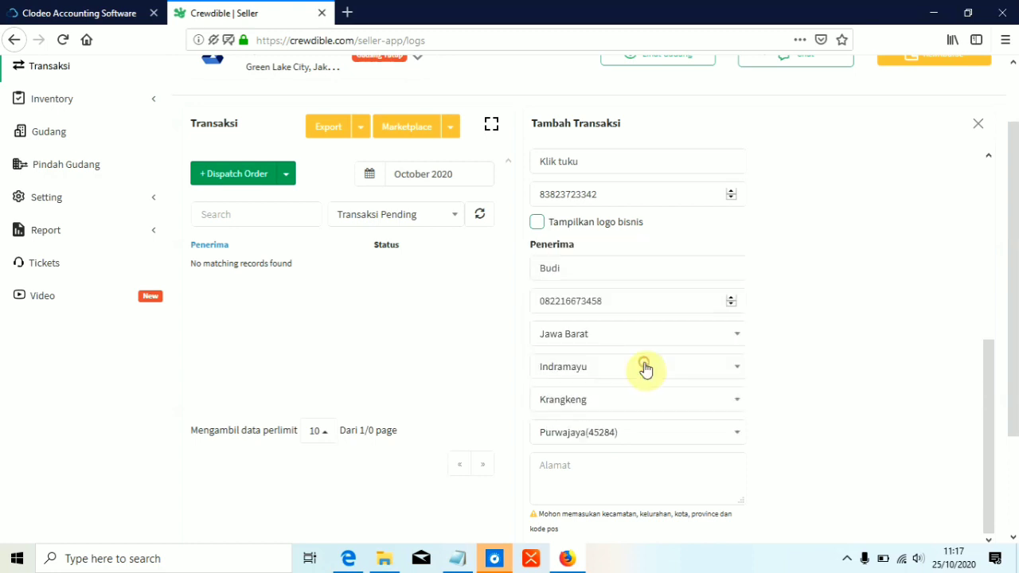
Copy the recipient's full address from the Clodeo shipping label into the Alamat field of the Crewdible form
{"action": "scroll", "coordinate": [593, 413], "scroll_direction": "down", "scroll_amount": 3}
{"action": "left_click", "coordinate": [596, 332]}
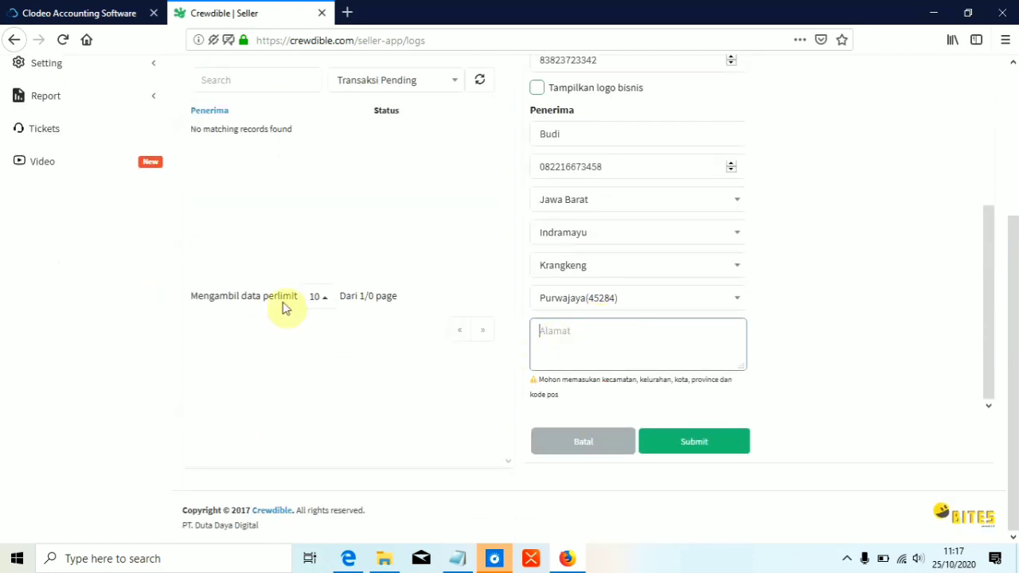
{"action": "left_click", "coordinate": [80, 13]}
{"action": "left_click_drag", "start_coordinate": [331, 289], "coordinate": [386, 292]}
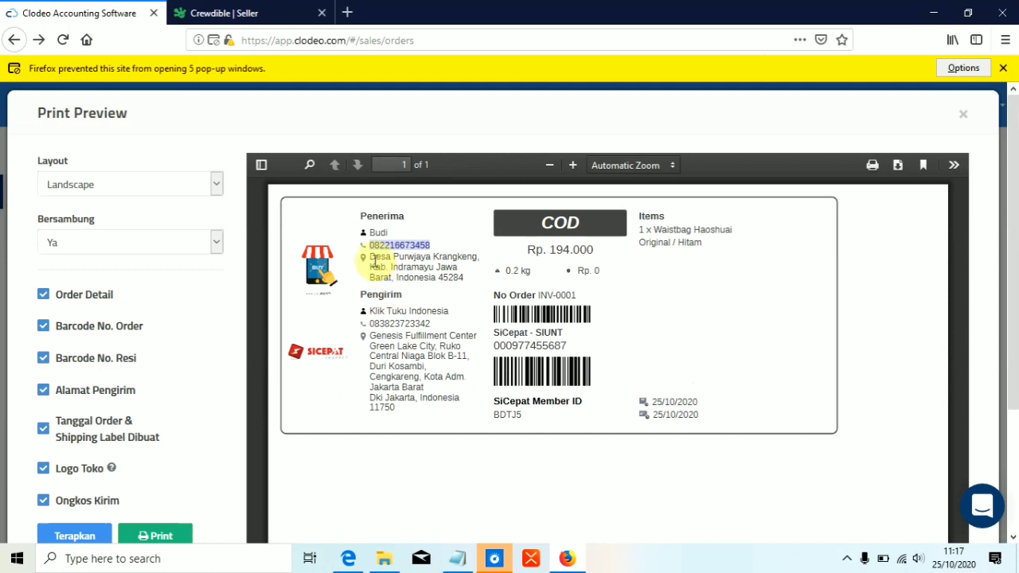
{"action": "left_click_drag", "start_coordinate": [384, 256], "coordinate": [440, 268]}
{"action": "left_click_drag", "start_coordinate": [369, 257], "coordinate": [448, 273]}
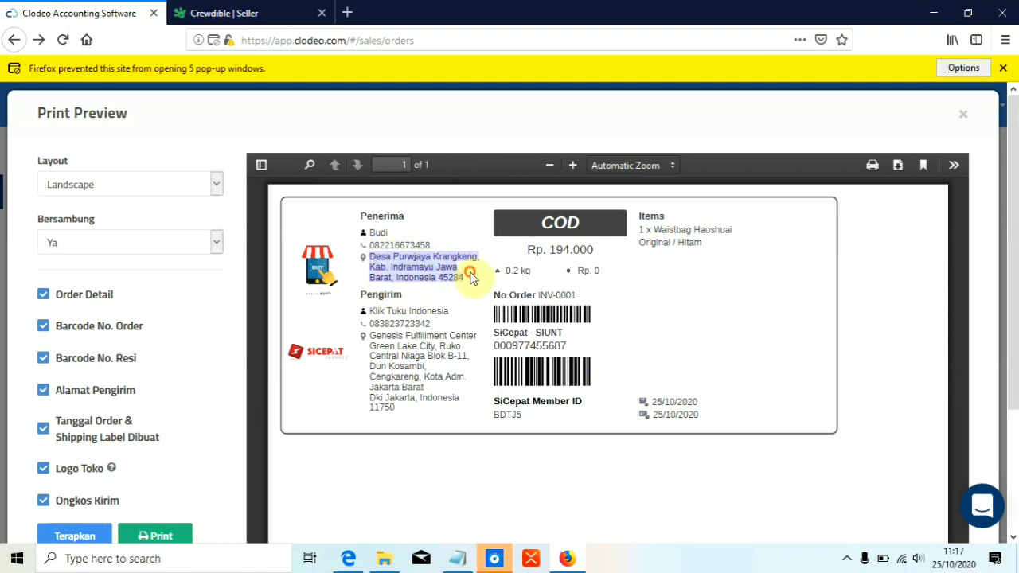
{"action": "left_click", "coordinate": [225, 12]}
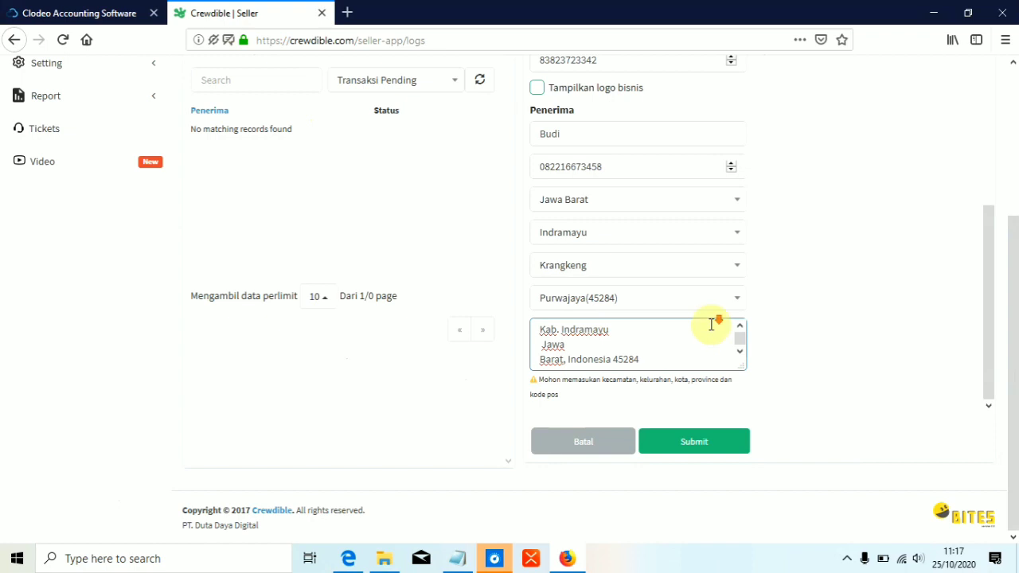
Add the product Waistbag Haoshuai Original - Black to the shipment with a quantity of 1
{"action": "scroll", "coordinate": [711, 352], "scroll_direction": "up", "scroll_amount": 5}
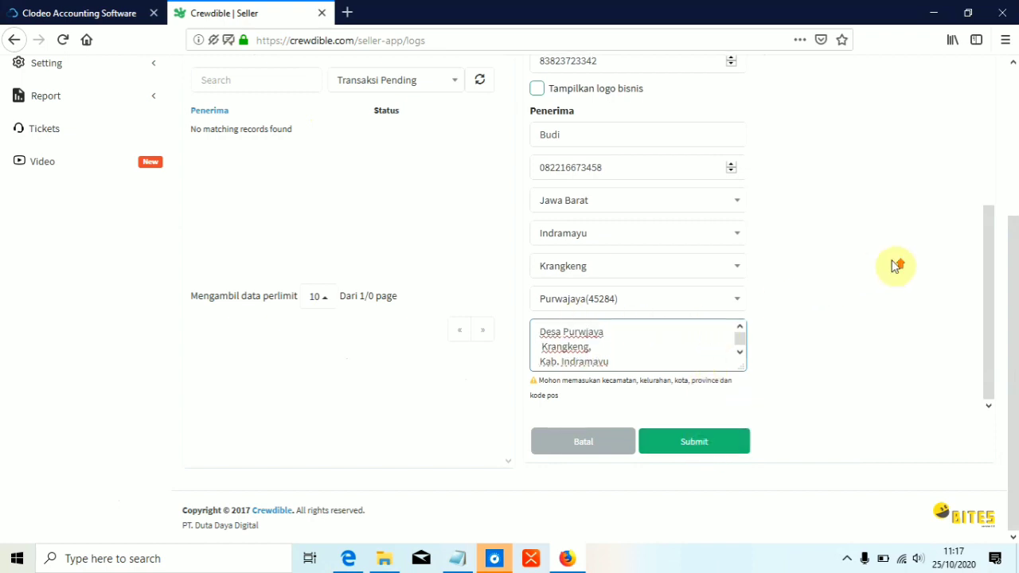
{"action": "scroll", "coordinate": [854, 218], "scroll_direction": "up", "scroll_amount": 3}
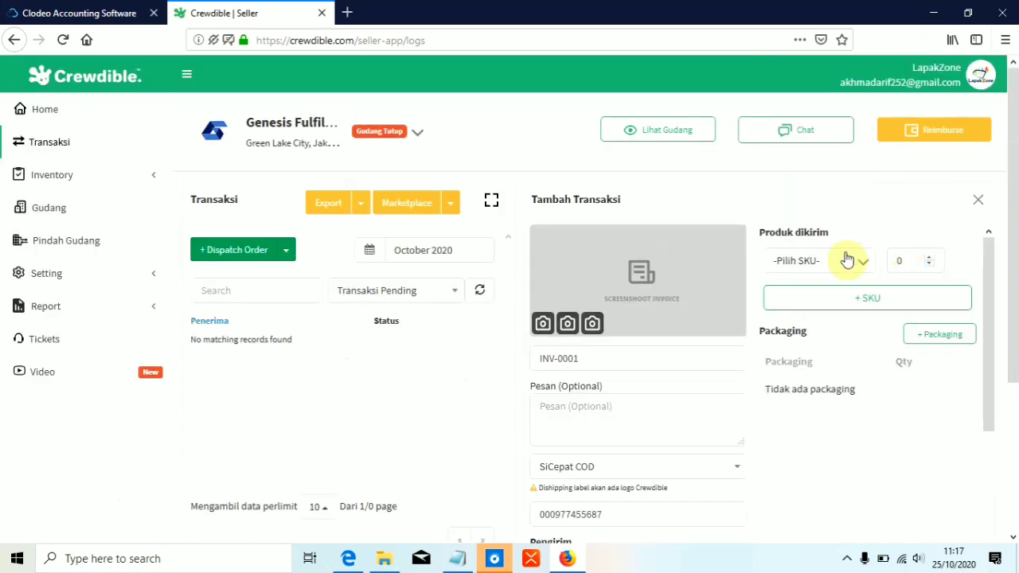
{"action": "left_click", "coordinate": [867, 266]}
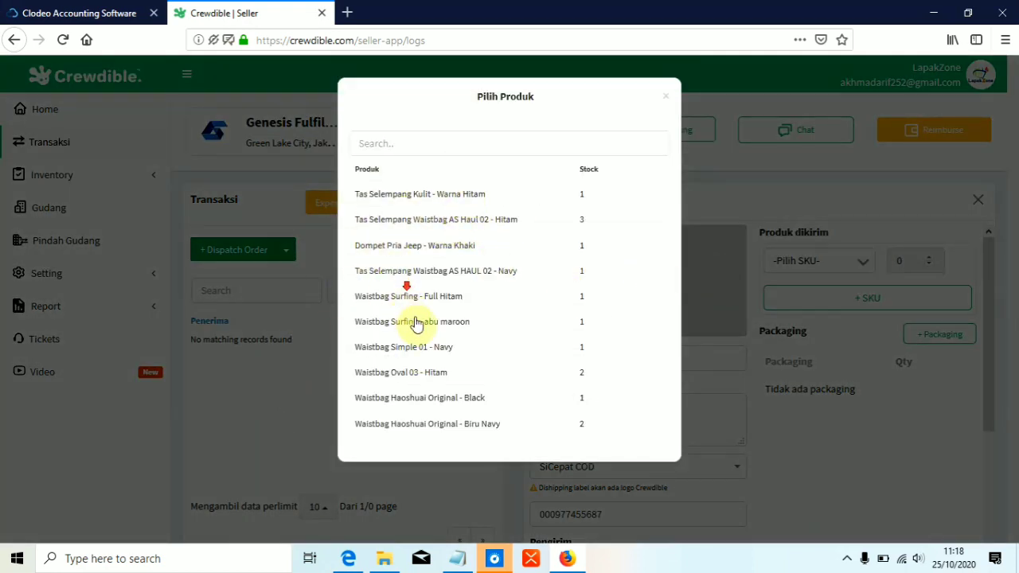
{"action": "left_click", "coordinate": [475, 399]}
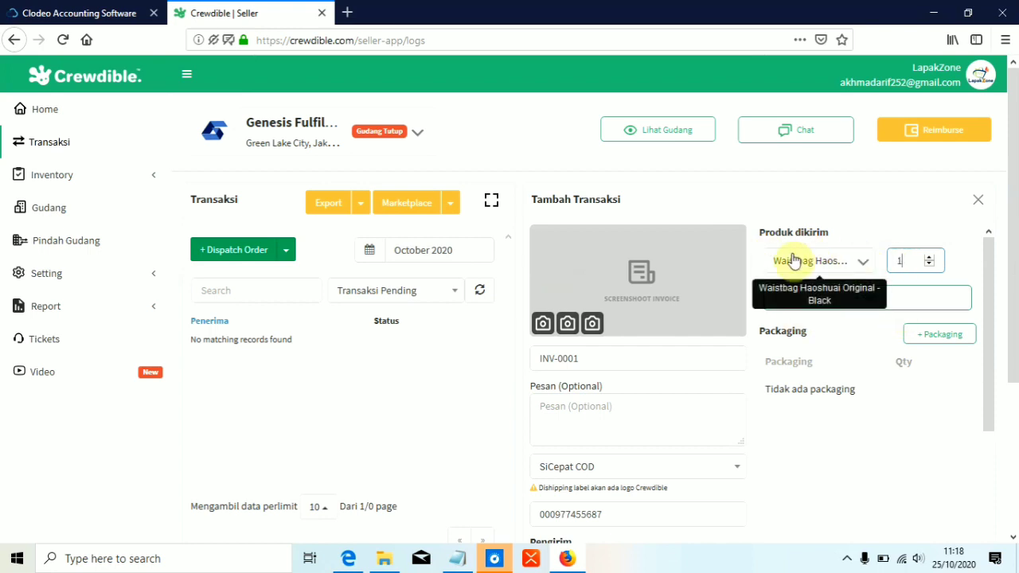
{"action": "left_click", "coordinate": [864, 261]}
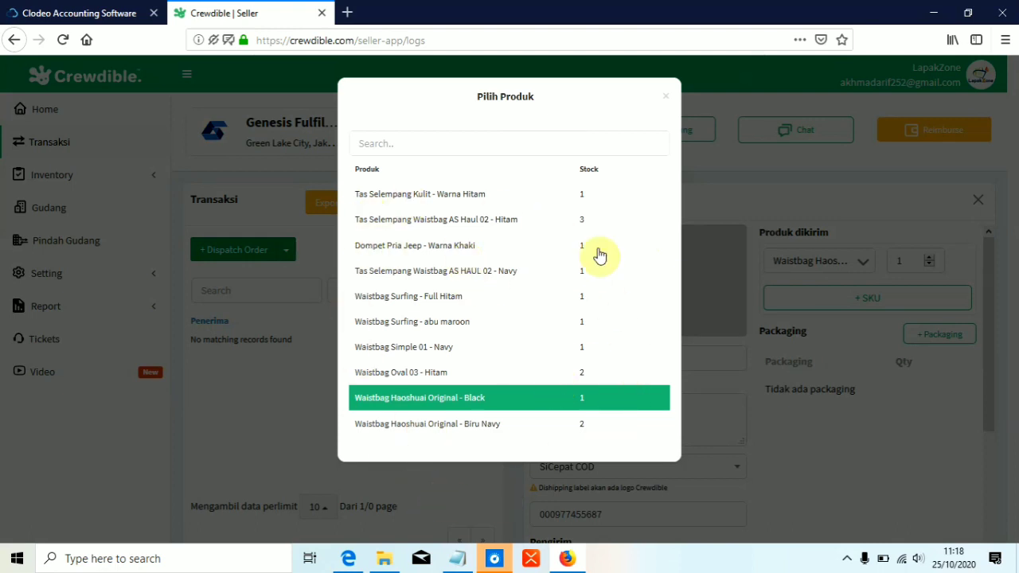
{"action": "left_click", "coordinate": [669, 97]}
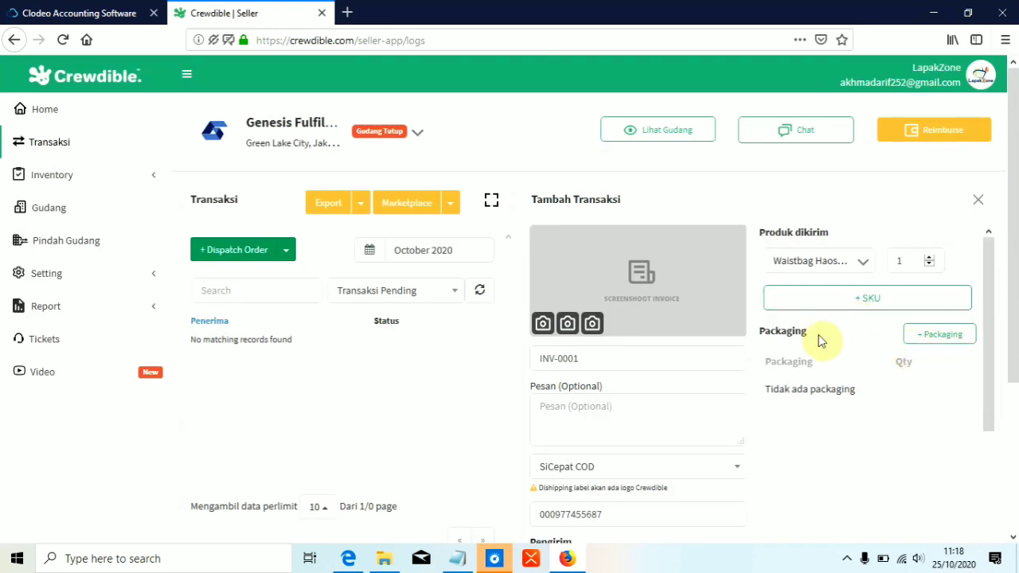
Try adding one Lakban Bening (100cm) and one Plastik HD (35x50cm) as packaging, and remove both items again
{"action": "left_click", "coordinate": [954, 336]}
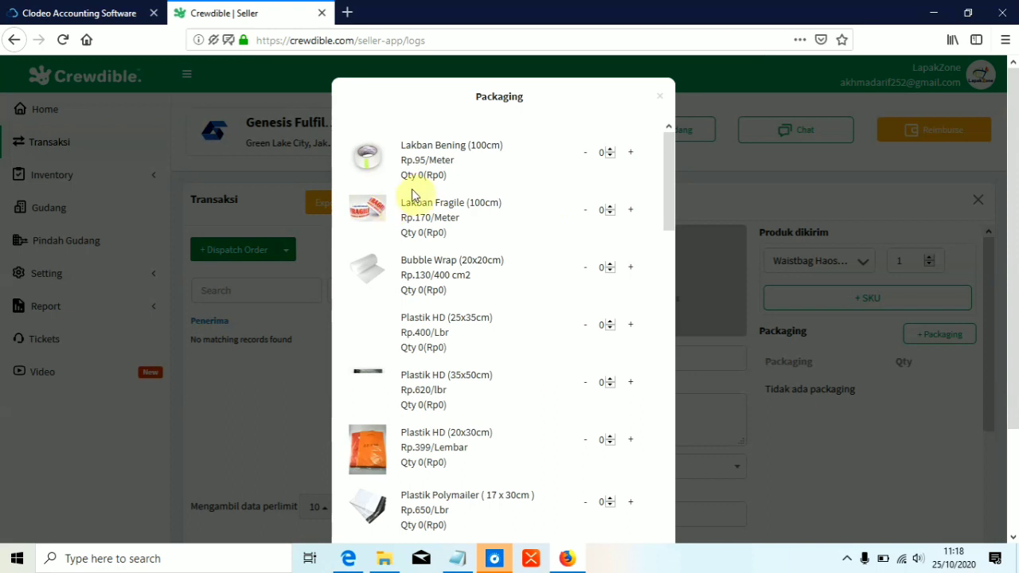
{"action": "left_click", "coordinate": [607, 150]}
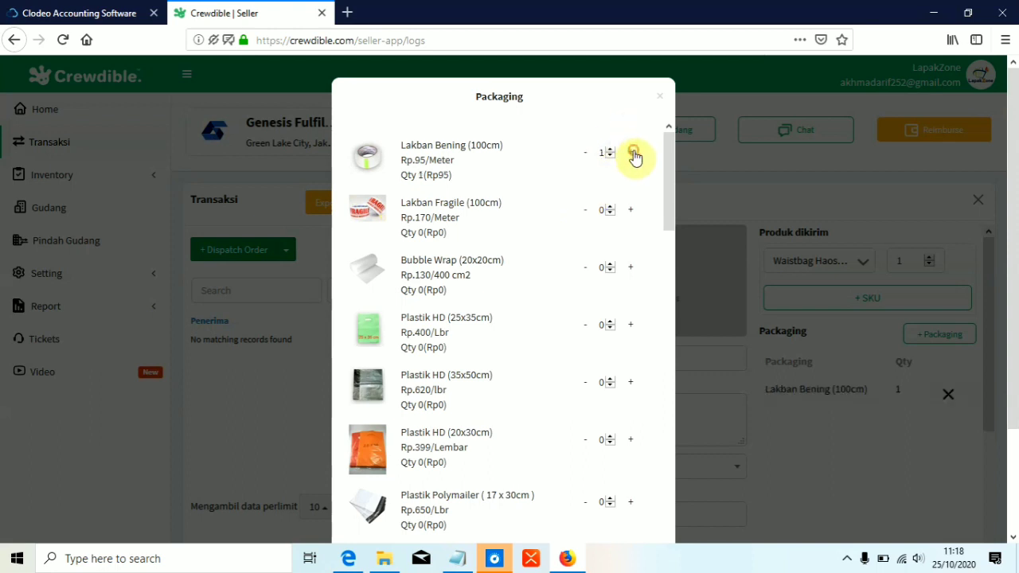
{"action": "scroll", "coordinate": [558, 310], "scroll_direction": "down", "scroll_amount": 2}
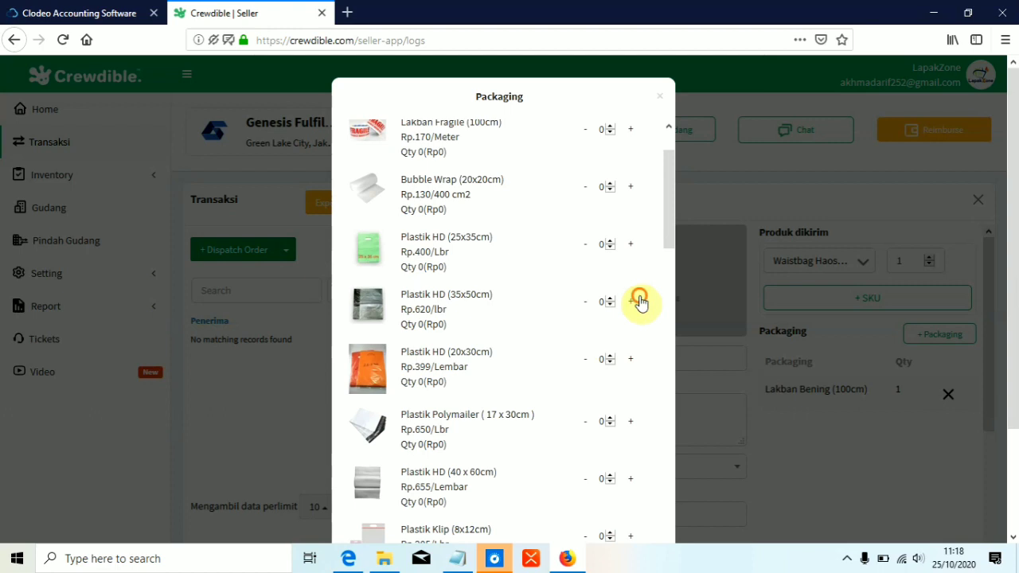
{"action": "scroll", "coordinate": [629, 293], "scroll_direction": "up", "scroll_amount": 2}
{"action": "scroll", "coordinate": [599, 315], "scroll_direction": "down", "scroll_amount": 2}
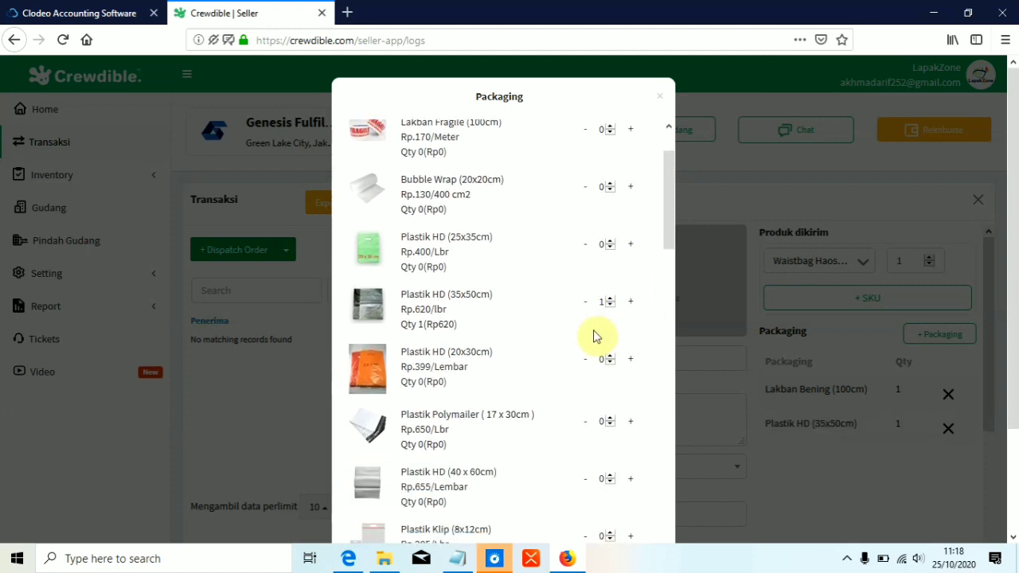
{"action": "left_click", "coordinate": [587, 303]}
{"action": "scroll", "coordinate": [609, 239], "scroll_direction": "up", "scroll_amount": 2}
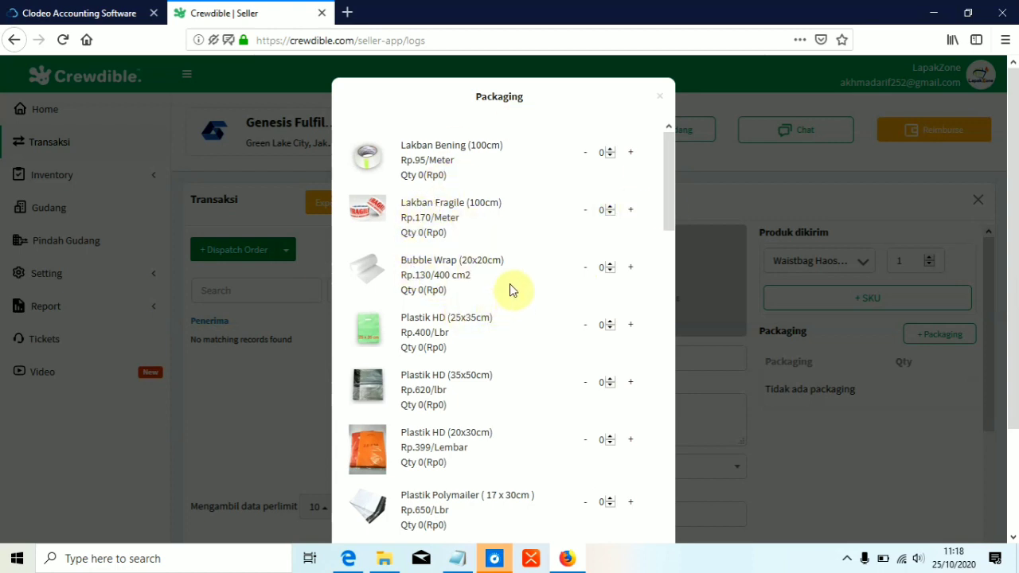
{"action": "left_click", "coordinate": [657, 96]}
Review the completed Crewdible dispatch order form and compare its details with the Clodeo shipping label
{"action": "scroll", "coordinate": [788, 239], "scroll_direction": "down", "scroll_amount": 6}
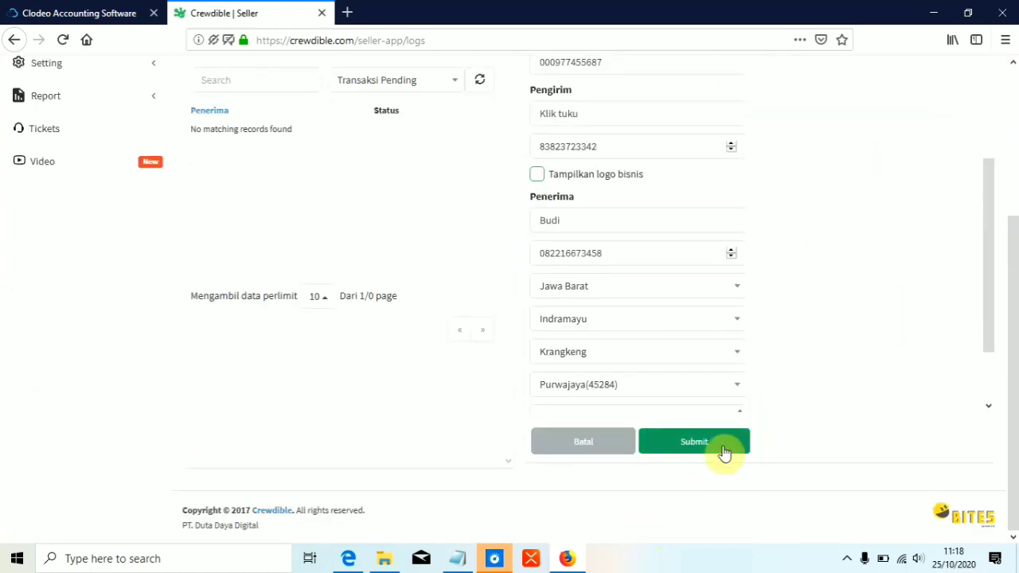
{"action": "scroll", "coordinate": [764, 342], "scroll_direction": "up", "scroll_amount": 10}
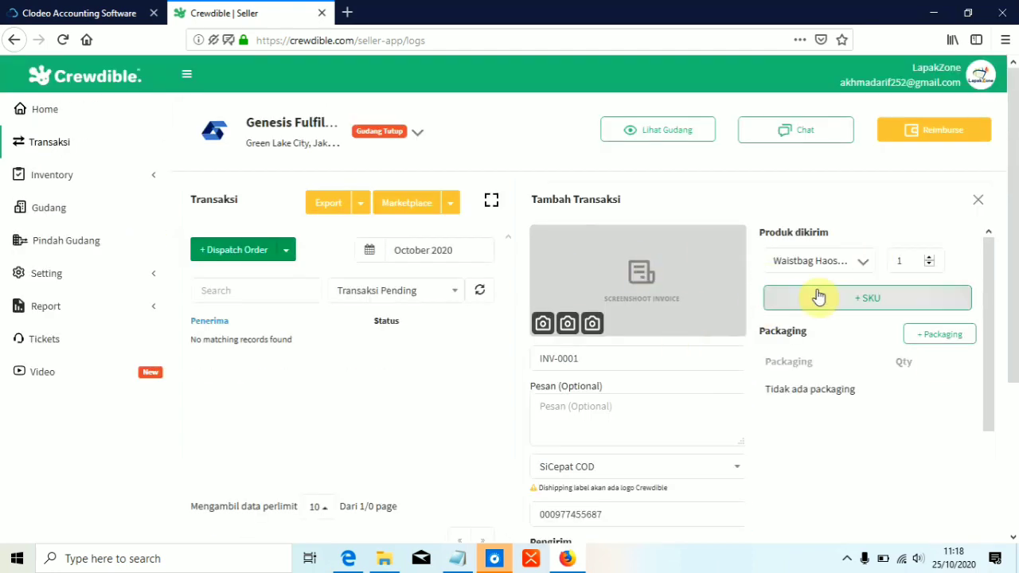
{"action": "scroll", "coordinate": [737, 278], "scroll_direction": "down", "scroll_amount": 3}
{"action": "scroll", "coordinate": [722, 280], "scroll_direction": "up", "scroll_amount": 3}
{"action": "scroll", "coordinate": [692, 260], "scroll_direction": "down", "scroll_amount": 3}
{"action": "scroll", "coordinate": [689, 257], "scroll_direction": "up", "scroll_amount": 3}
{"action": "scroll", "coordinate": [625, 340], "scroll_direction": "down", "scroll_amount": 10}
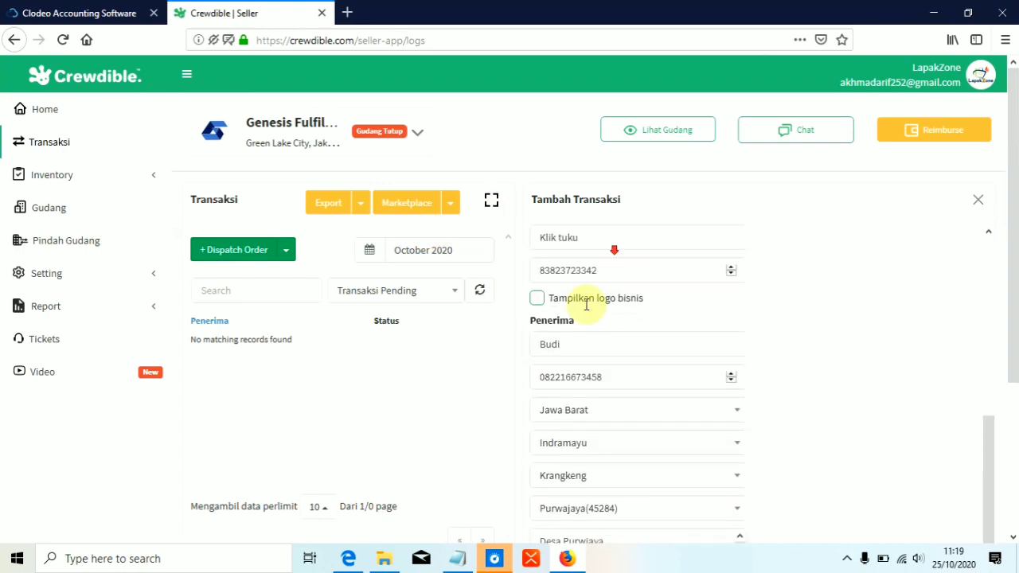
{"action": "scroll", "coordinate": [481, 287], "scroll_direction": "up", "scroll_amount": 5}
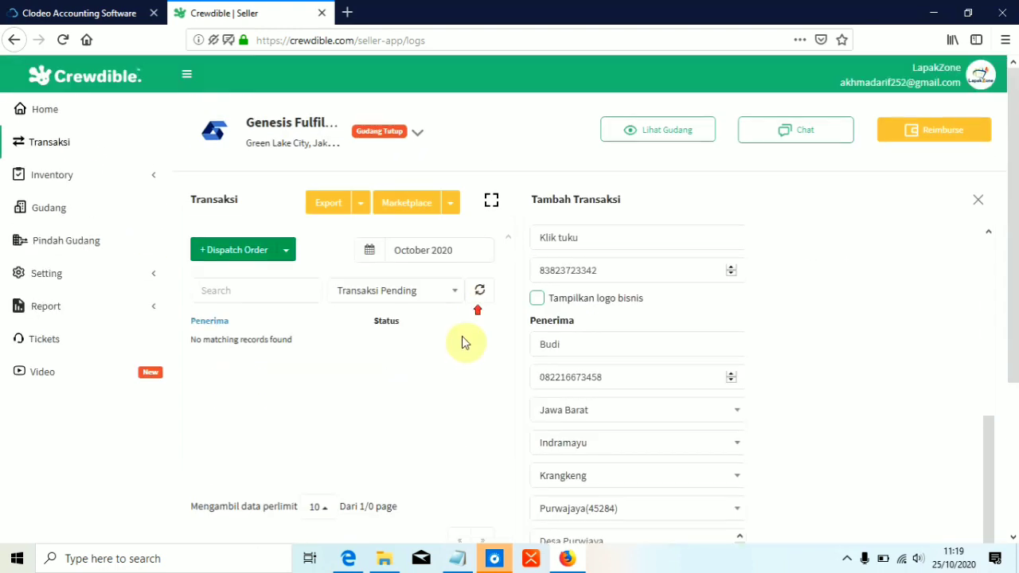
{"action": "scroll", "coordinate": [910, 313], "scroll_direction": "up", "scroll_amount": 5}
{"action": "left_click", "coordinate": [66, 6]}
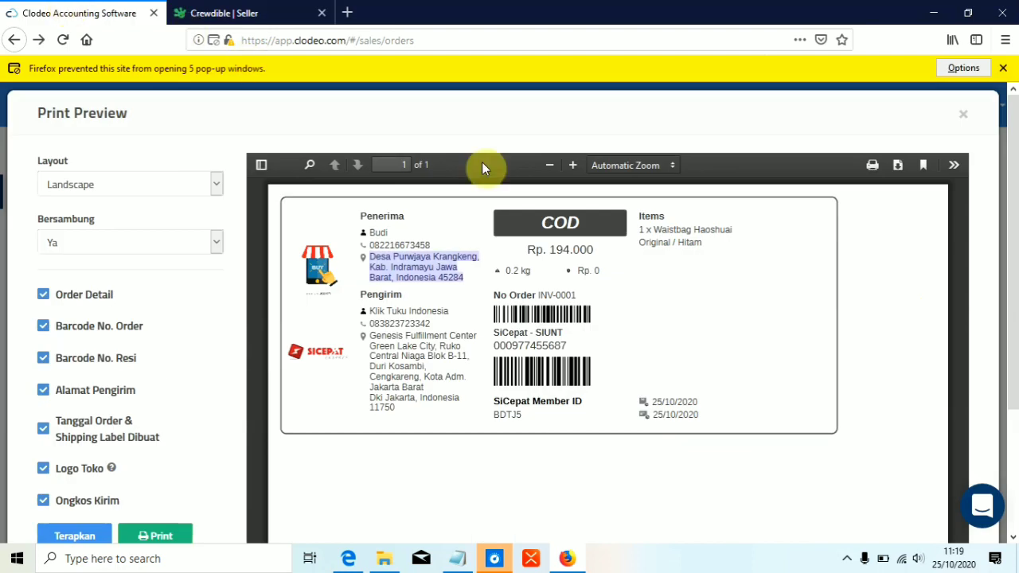
{"action": "scroll", "coordinate": [791, 275], "scroll_direction": "down", "scroll_amount": 3}
{"action": "scroll", "coordinate": [625, 280], "scroll_direction": "up", "scroll_amount": 3}
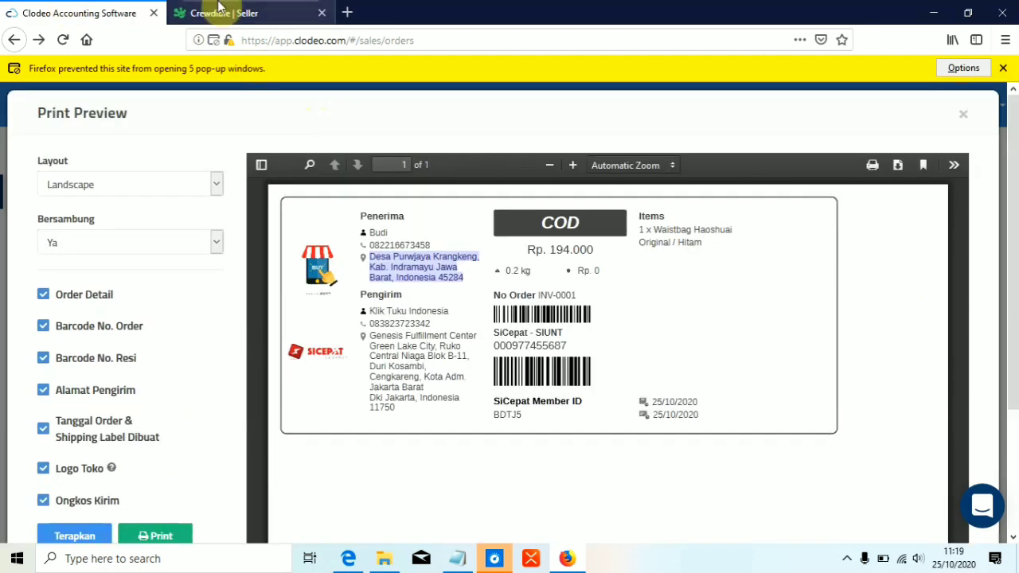
{"action": "left_click", "coordinate": [233, 8]}
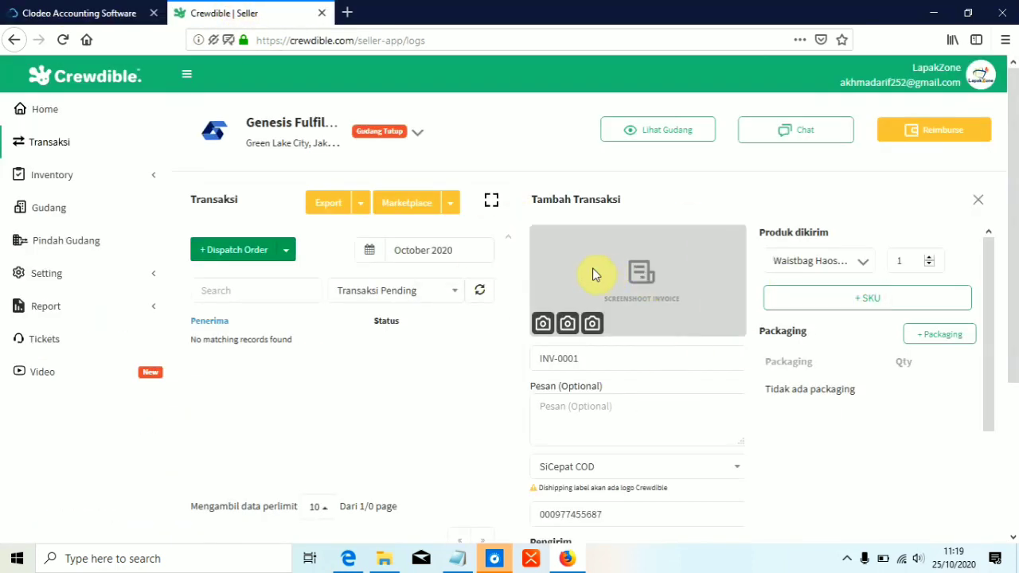